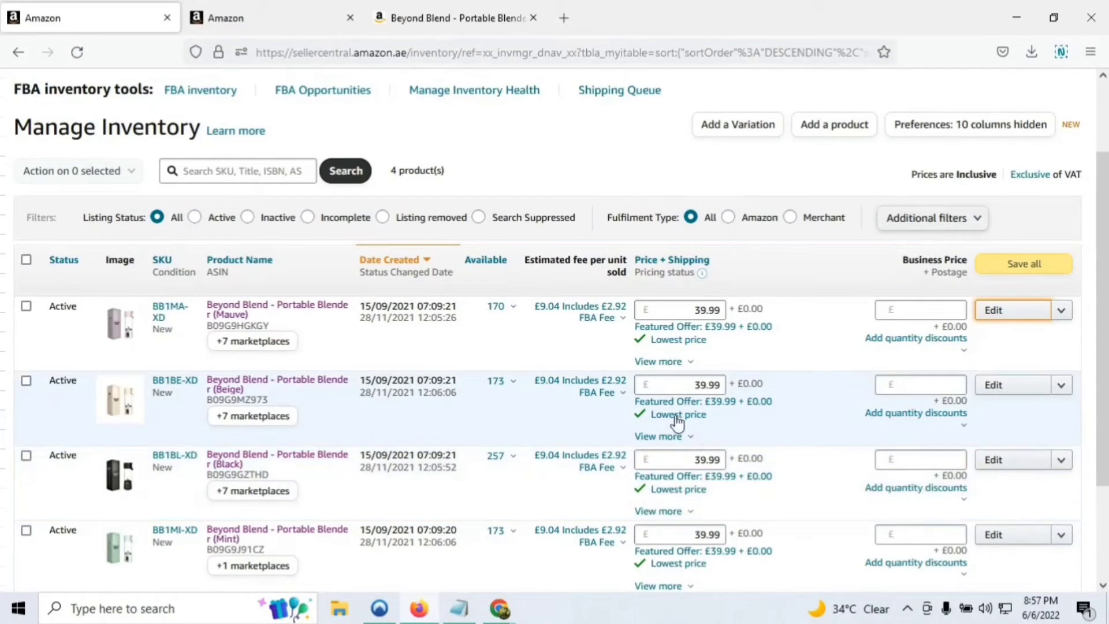
Step: Open the live product pages of the Mauve and Black portable blenders in new tabs from the inventory list
click(295, 315)
right_click(296, 315)
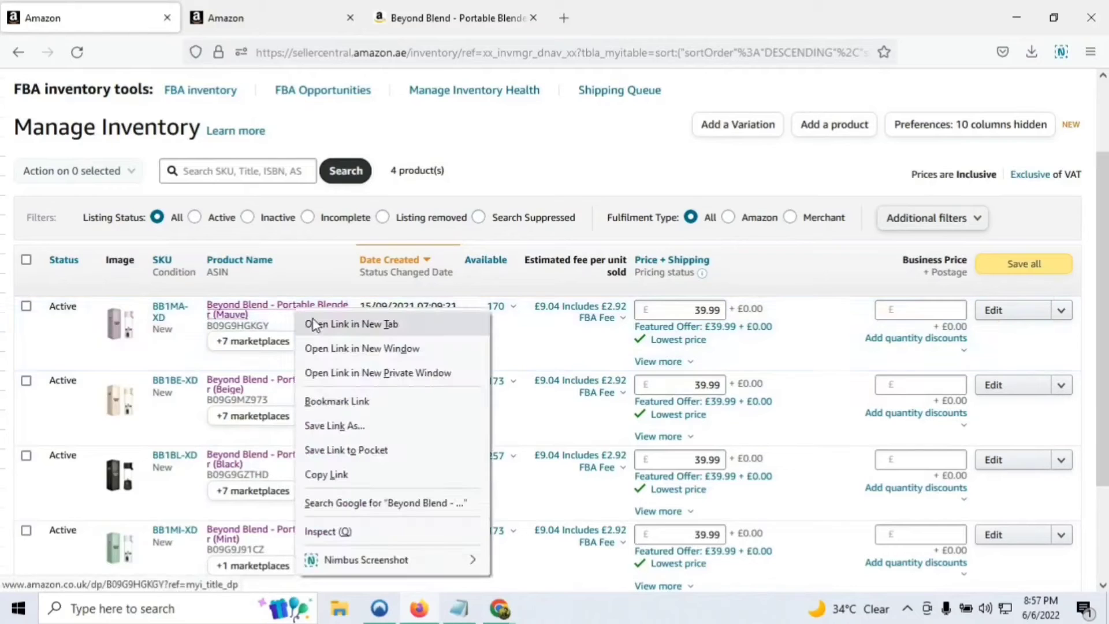
click(324, 323)
scroll(289, 393, down, 3)
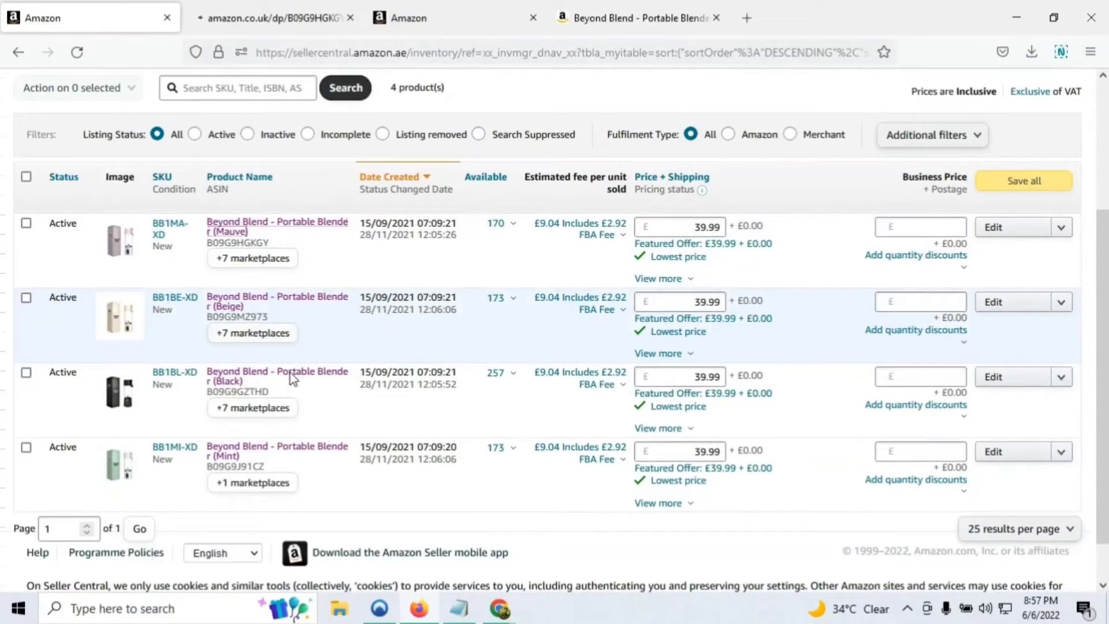
right_click(290, 373)
click(347, 117)
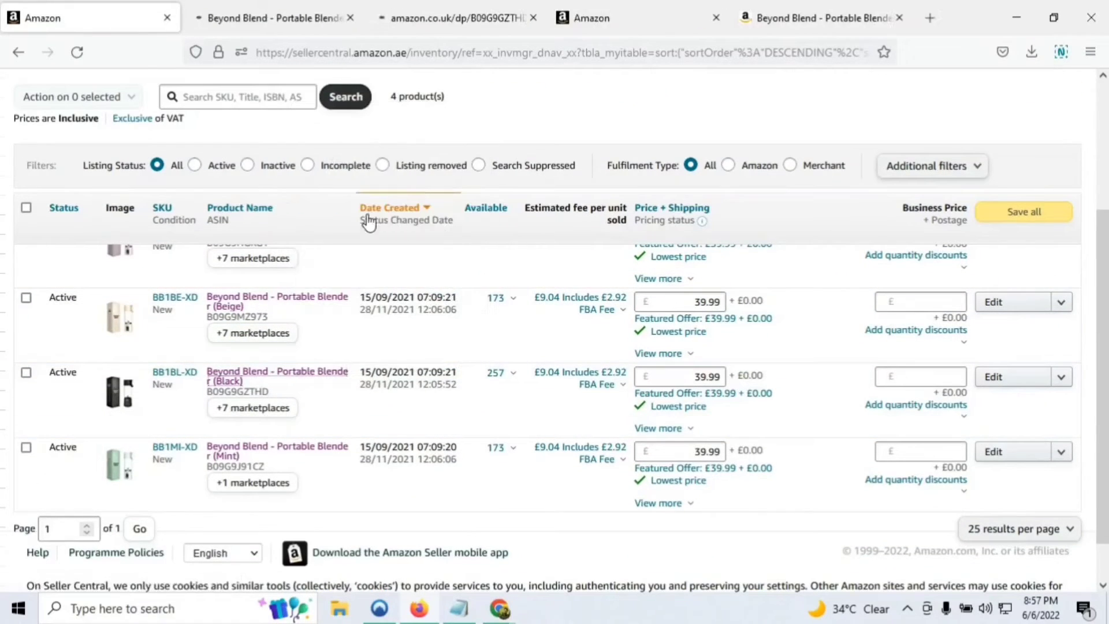
Step: Examine the Mauve blender's live product page for its title, product details, description and bullet points
click(298, 22)
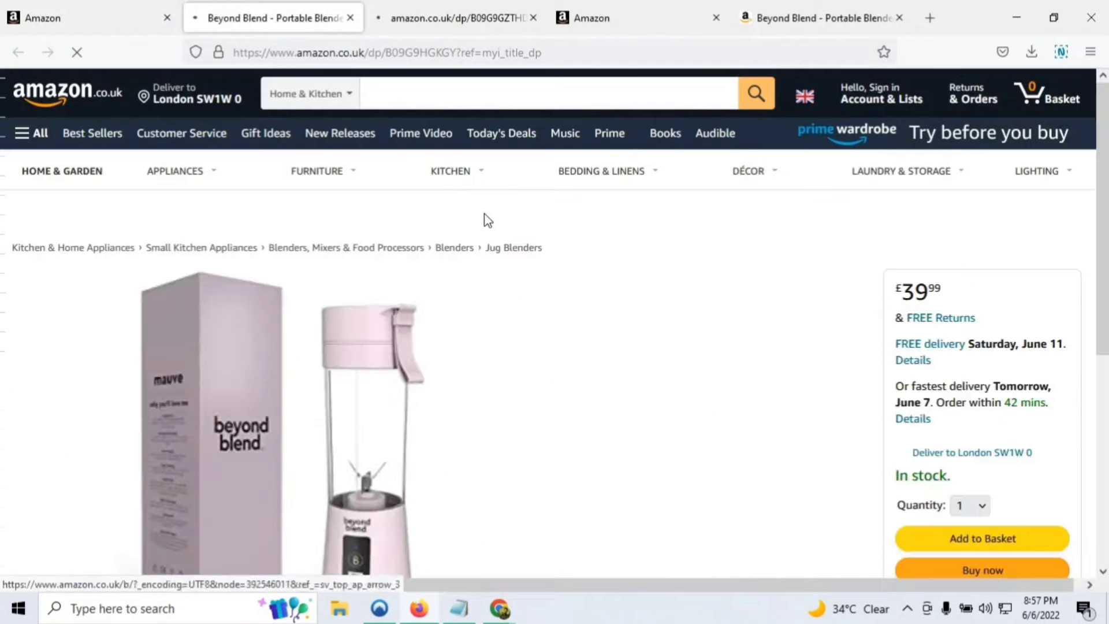
scroll(428, 258, down, 2)
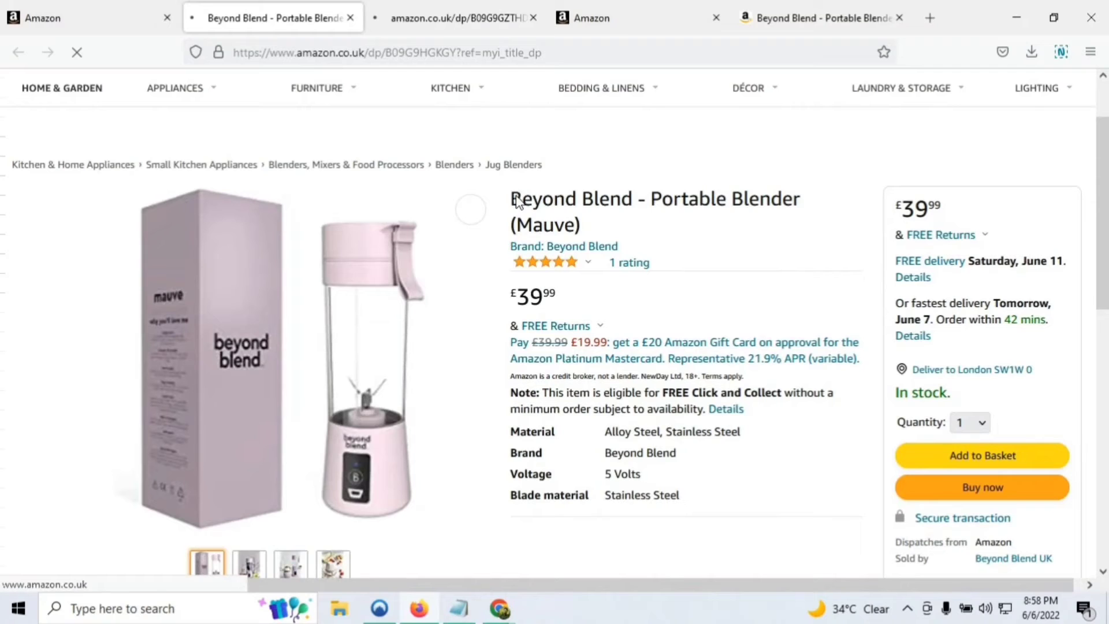
drag(512, 200, 584, 230)
click(763, 251)
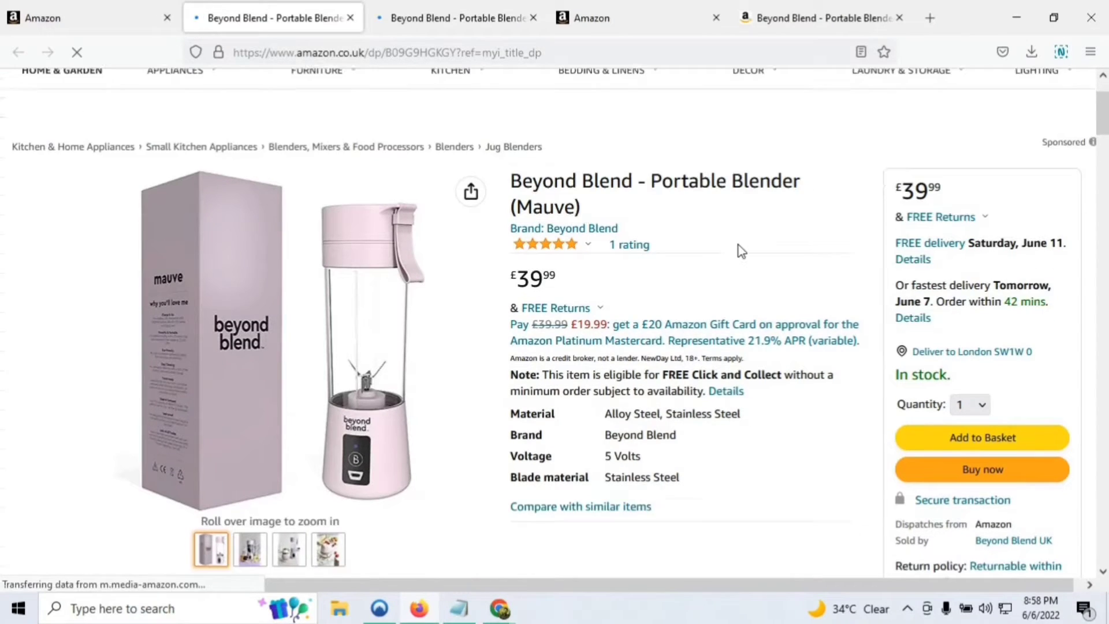
scroll(651, 249, down, 4)
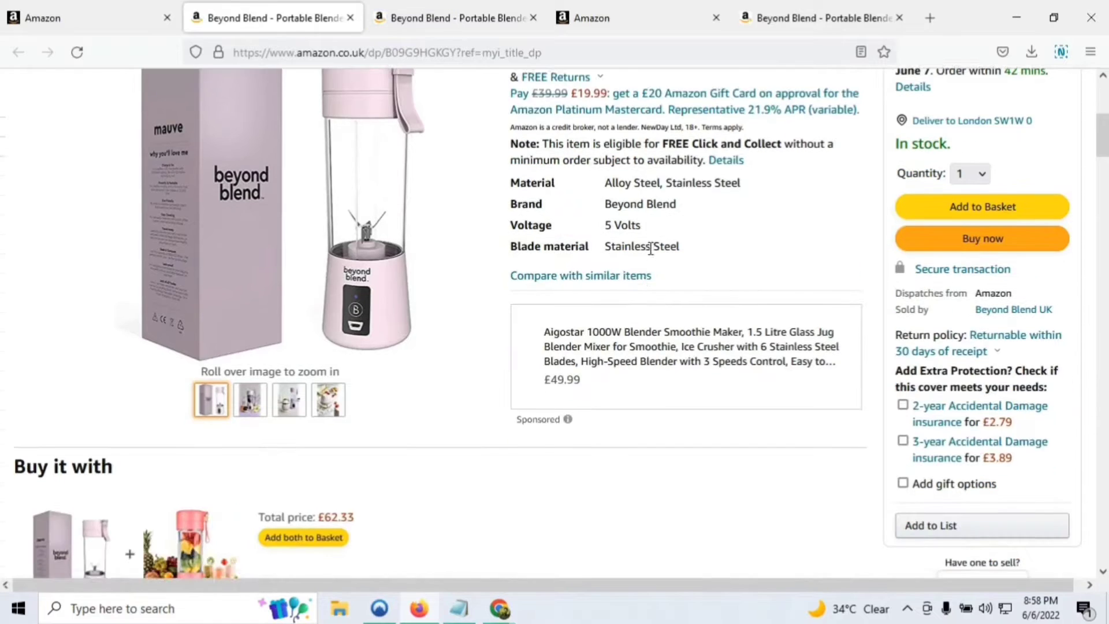
scroll(651, 249, down, 15)
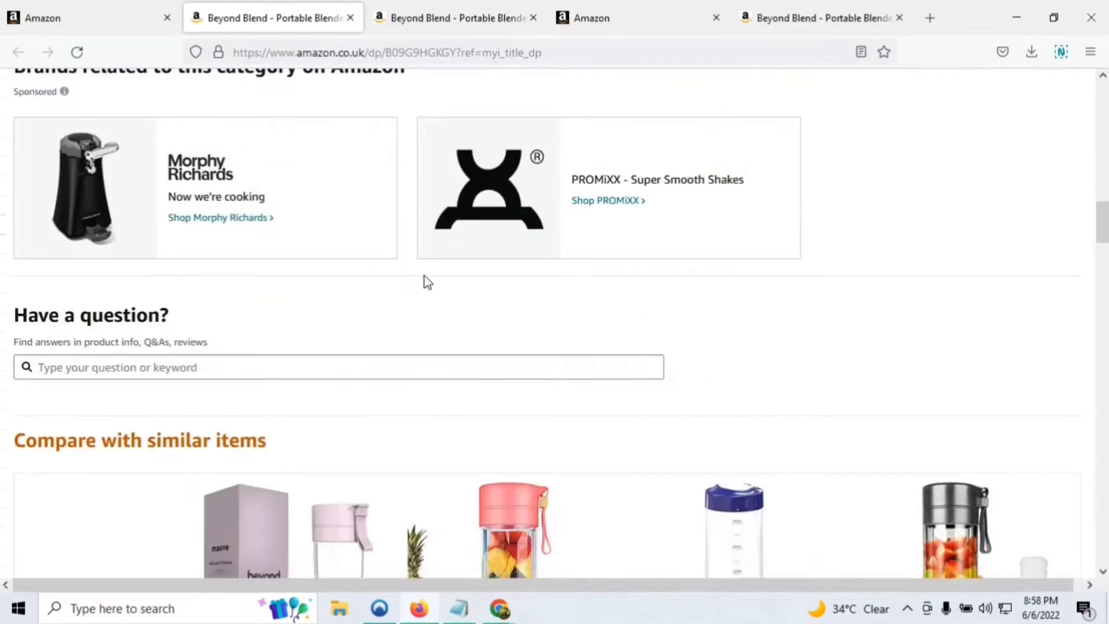
scroll(427, 282, down, 7)
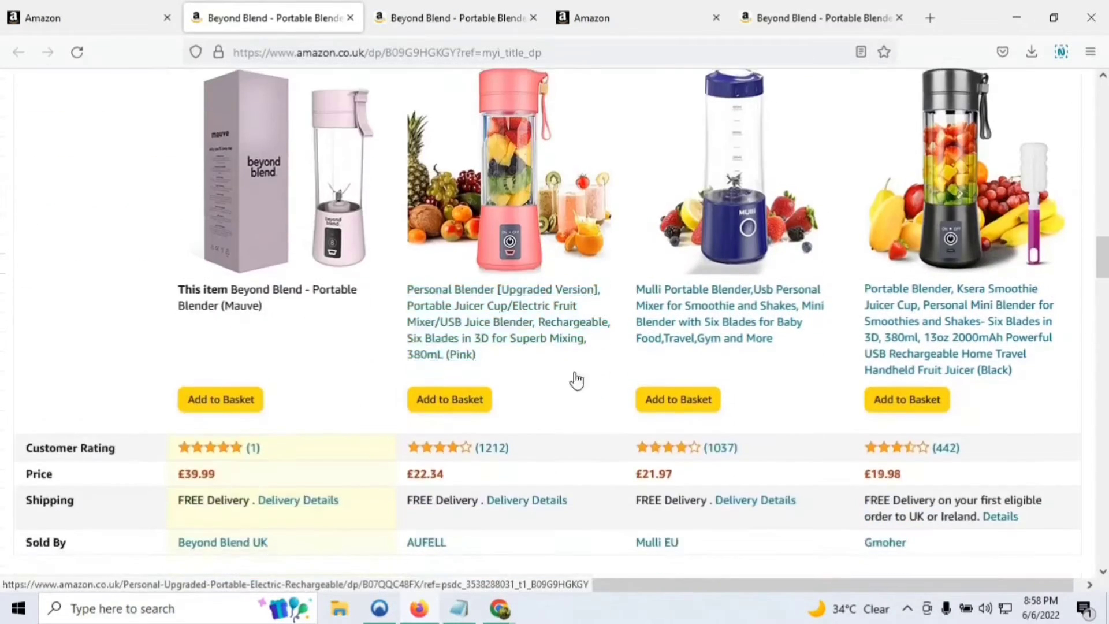
scroll(576, 380, down, 4)
scroll(501, 414, up, 13)
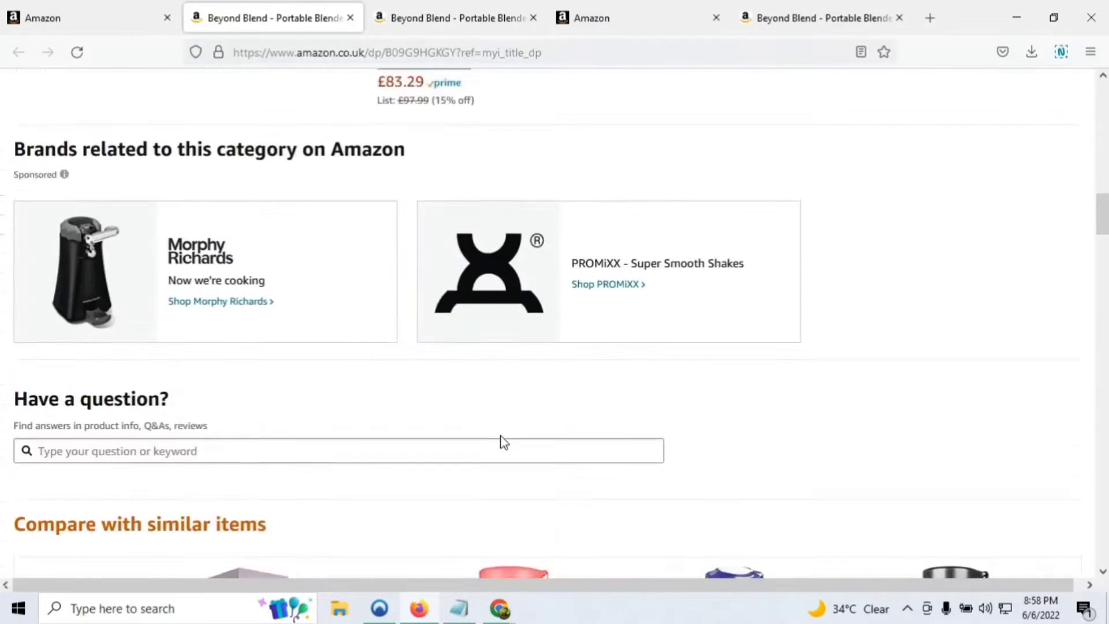
scroll(504, 442, up, 3)
Step: Examine the Black blender's live product page for its title, product details, description and bullet points
click(425, 19)
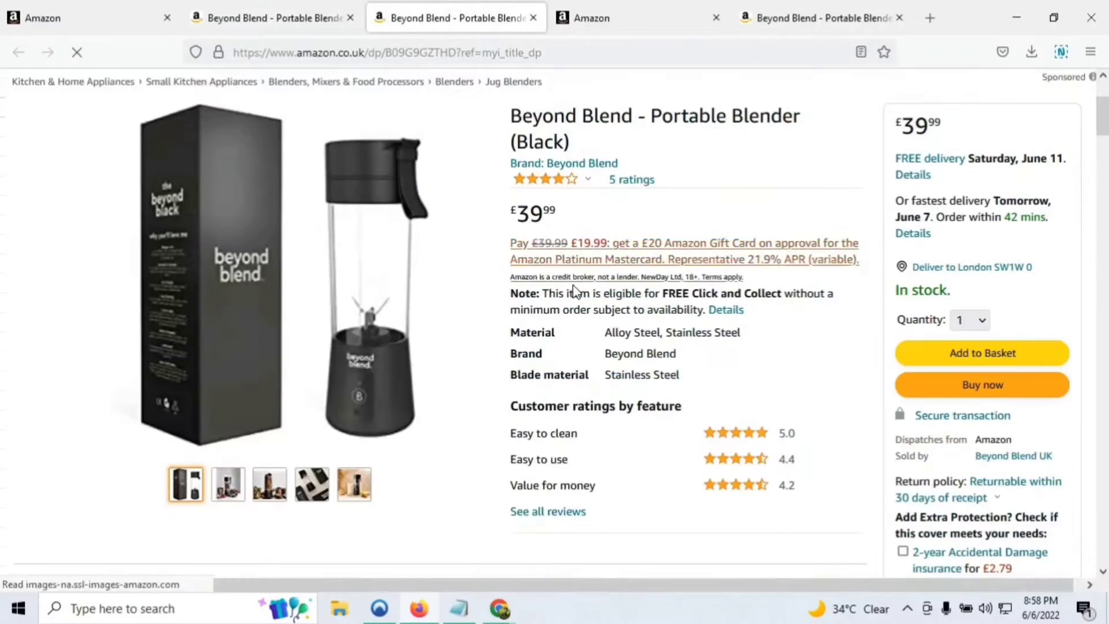
scroll(648, 206, down, 2)
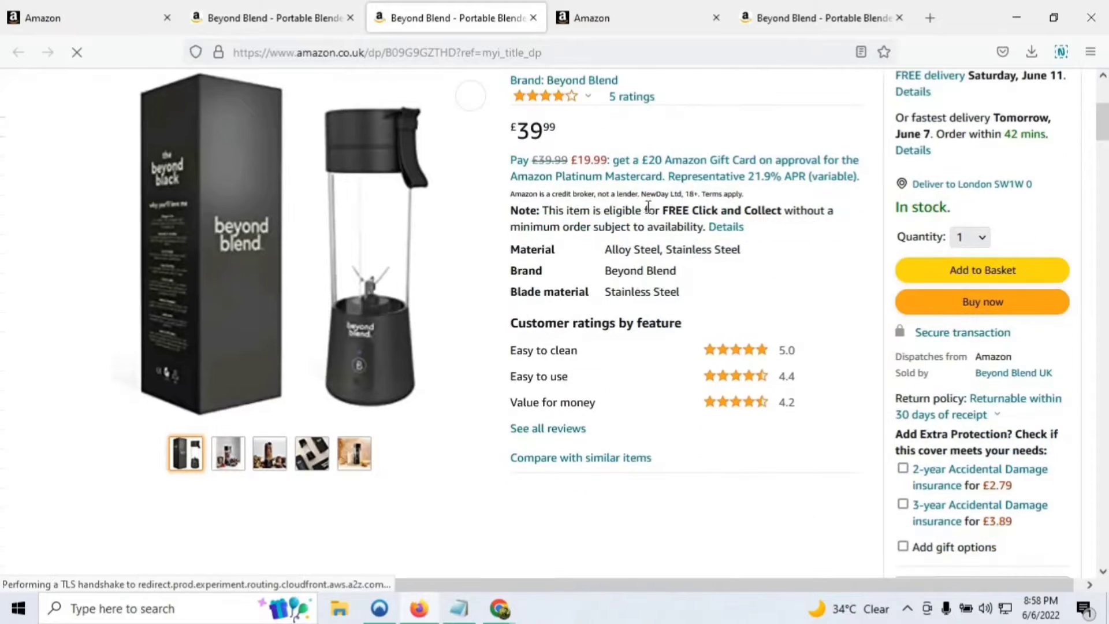
scroll(648, 207, up, 3)
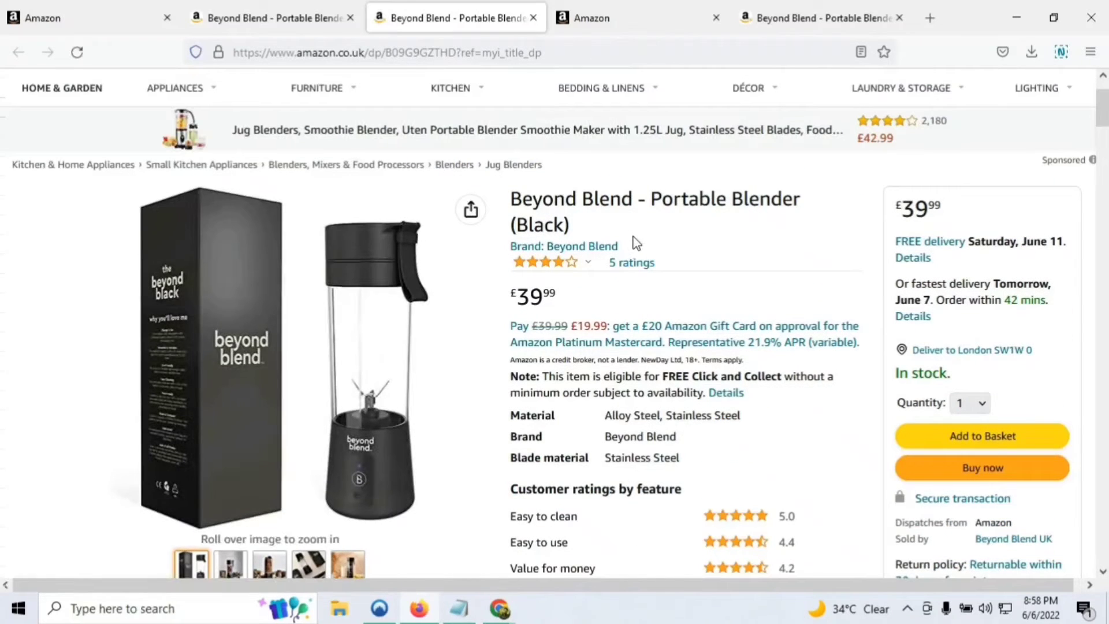
drag(511, 200, 578, 232)
scroll(650, 249, down, 2)
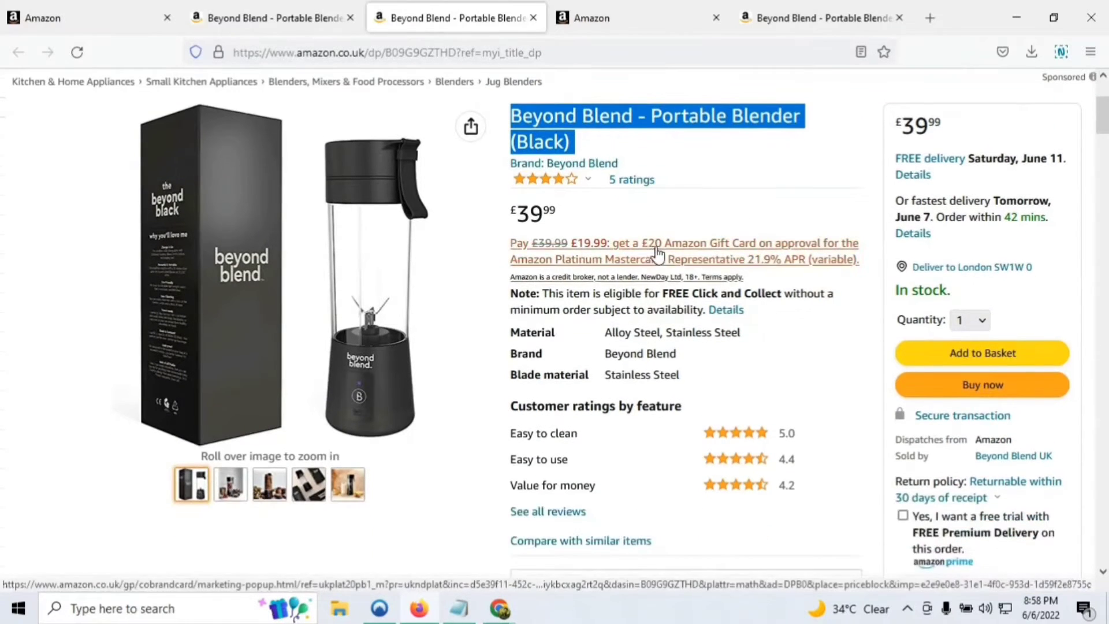
scroll(656, 219, down, 3)
scroll(627, 182, up, 2)
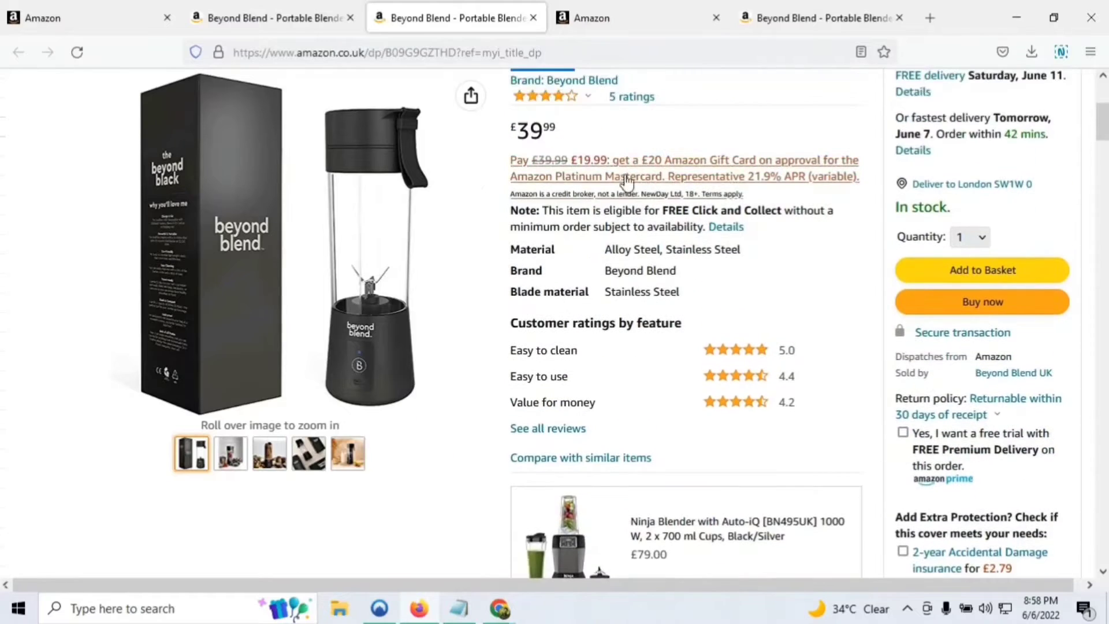
scroll(585, 314, down, 12)
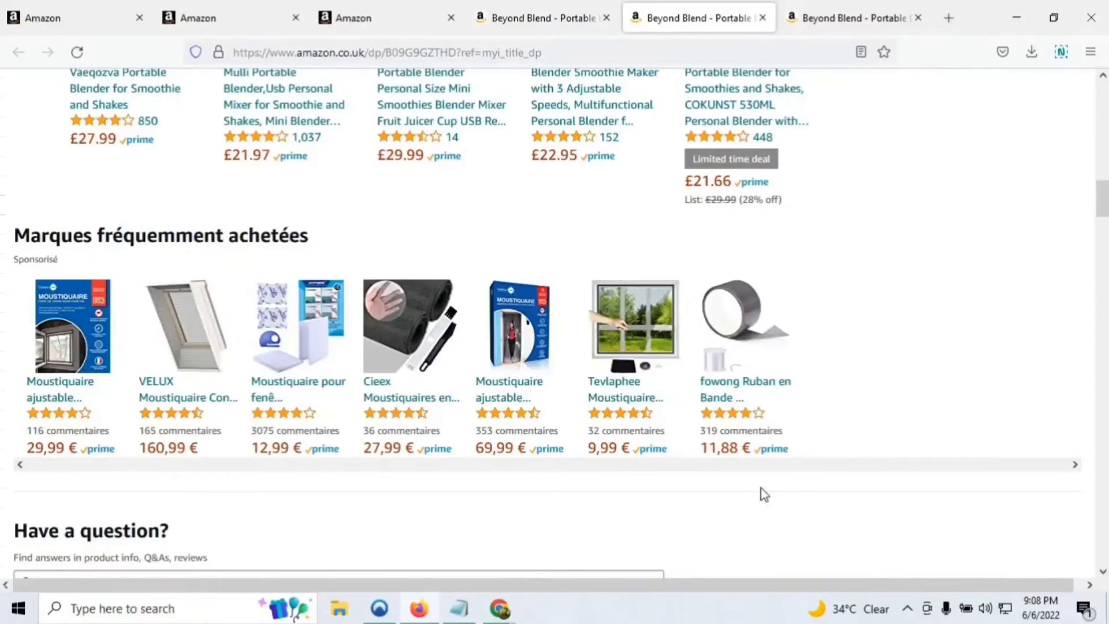
Step: Compare the entered Product Name with the live name in the Mauve blender's listing edit form
click(401, 7)
scroll(576, 263, down, 2)
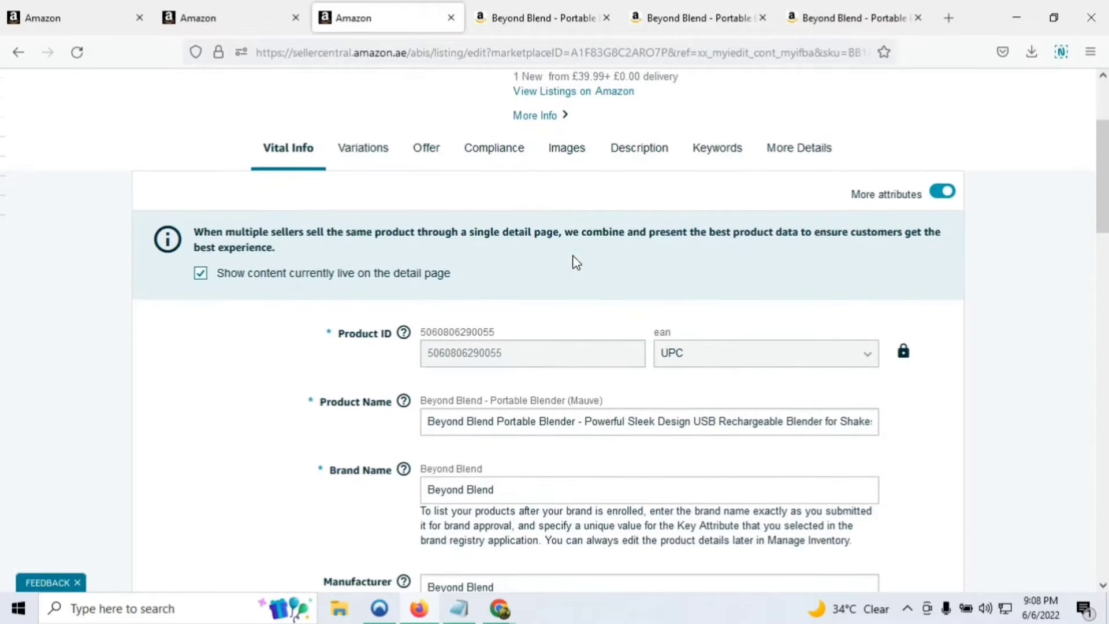
scroll(576, 263, down, 2)
click(427, 305)
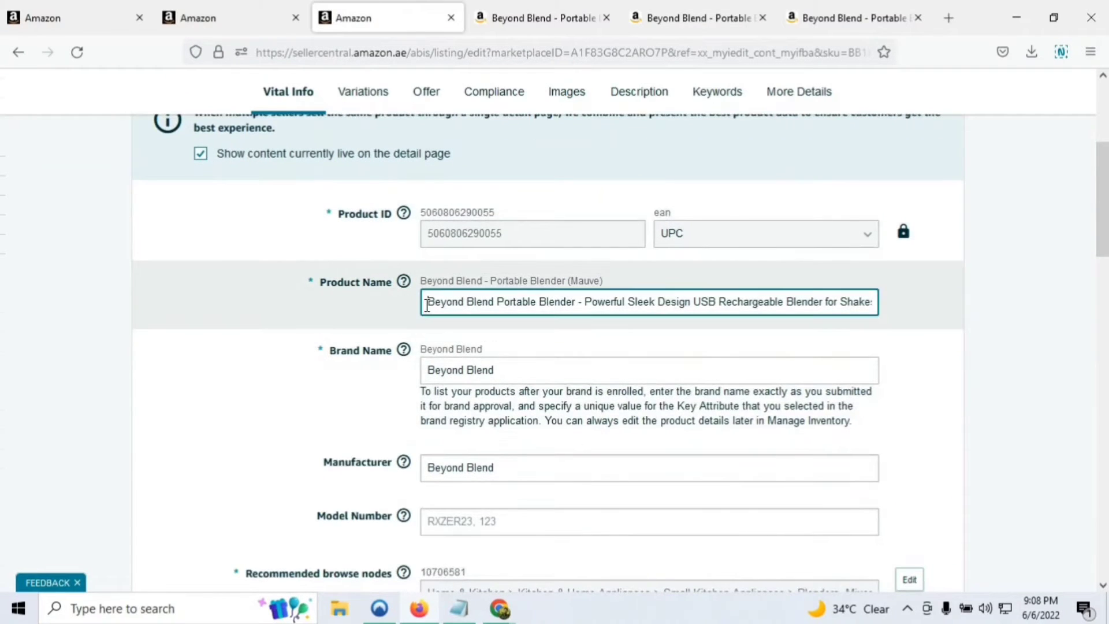
drag(427, 305, 574, 299)
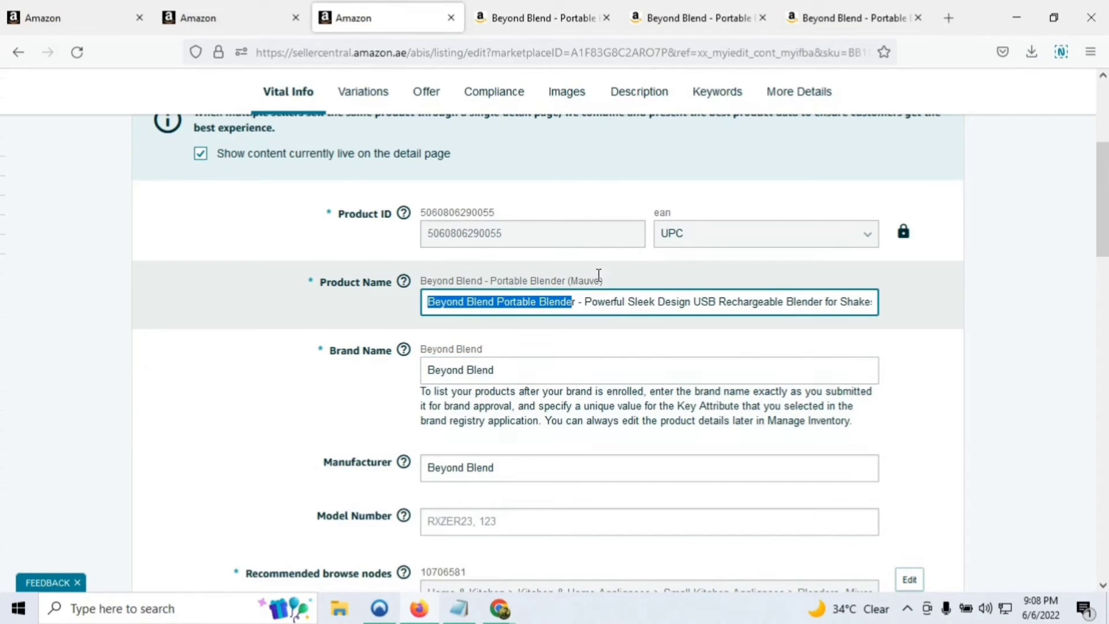
scroll(605, 272, down, 3)
scroll(597, 262, up, 3)
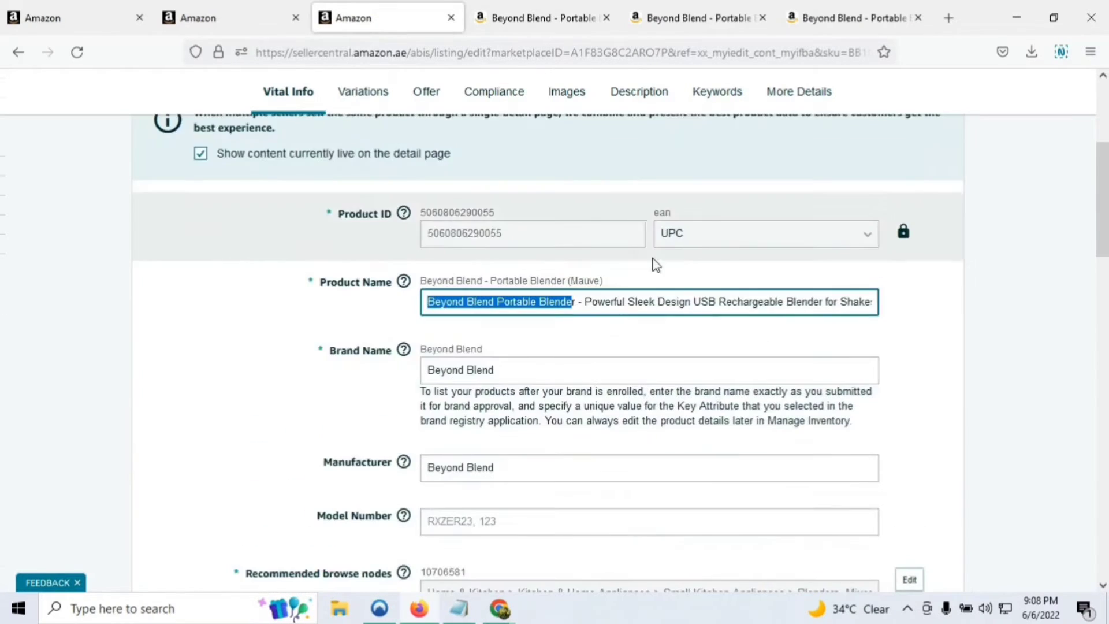
Step: Check the edit form's product description and bullet points, and compare them with the Black blender's live product page
click(641, 104)
scroll(621, 347, down, 6)
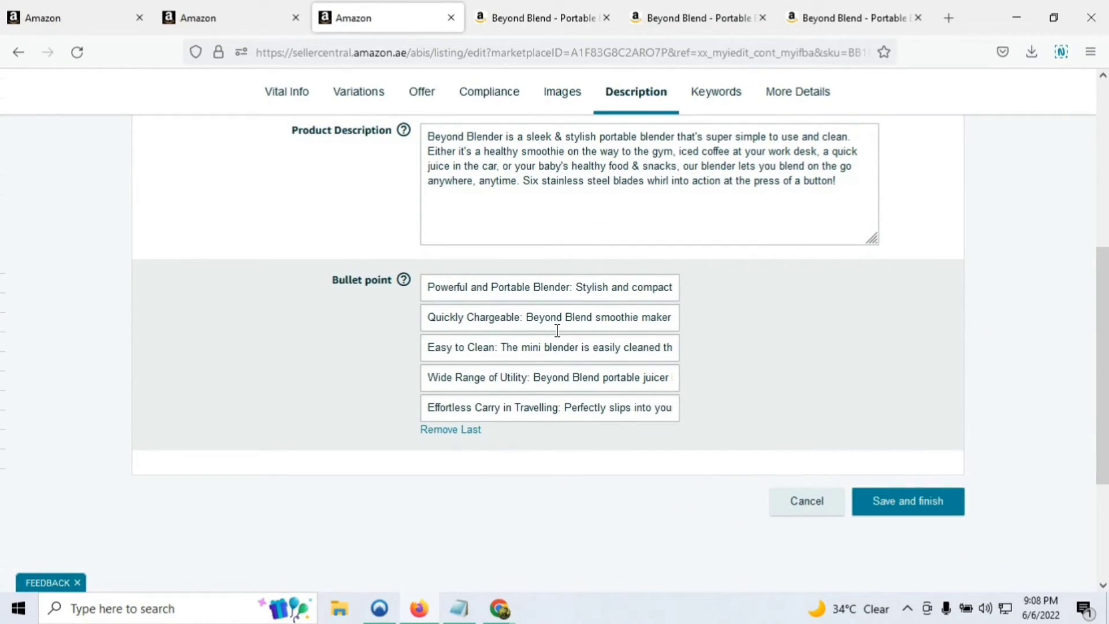
click(702, 18)
scroll(560, 261, up, 10)
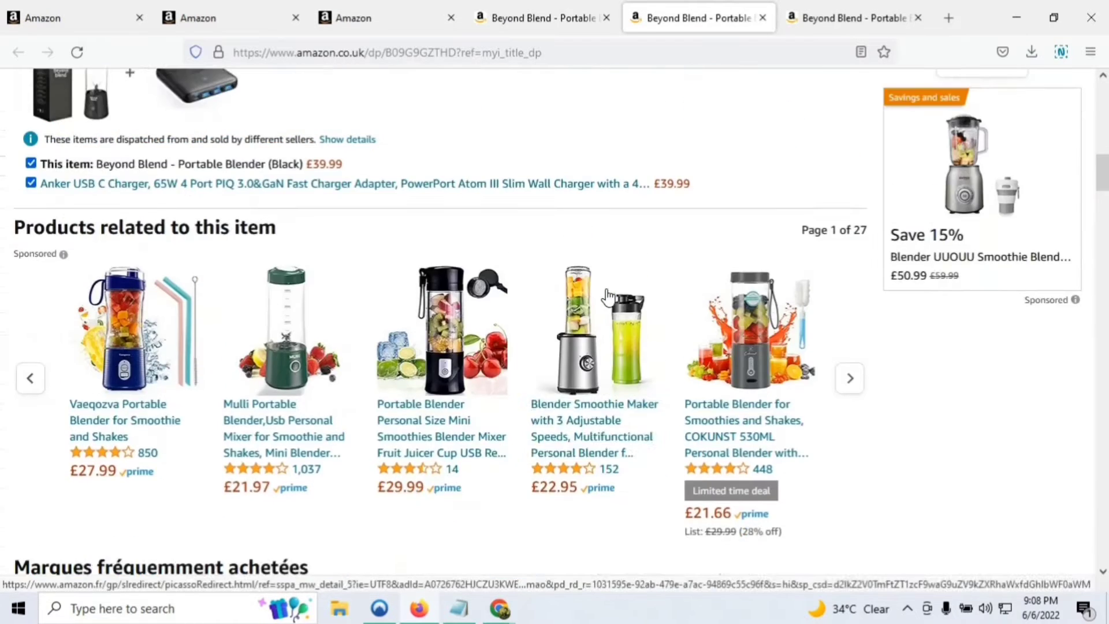
scroll(614, 314, up, 6)
scroll(632, 347, down, 2)
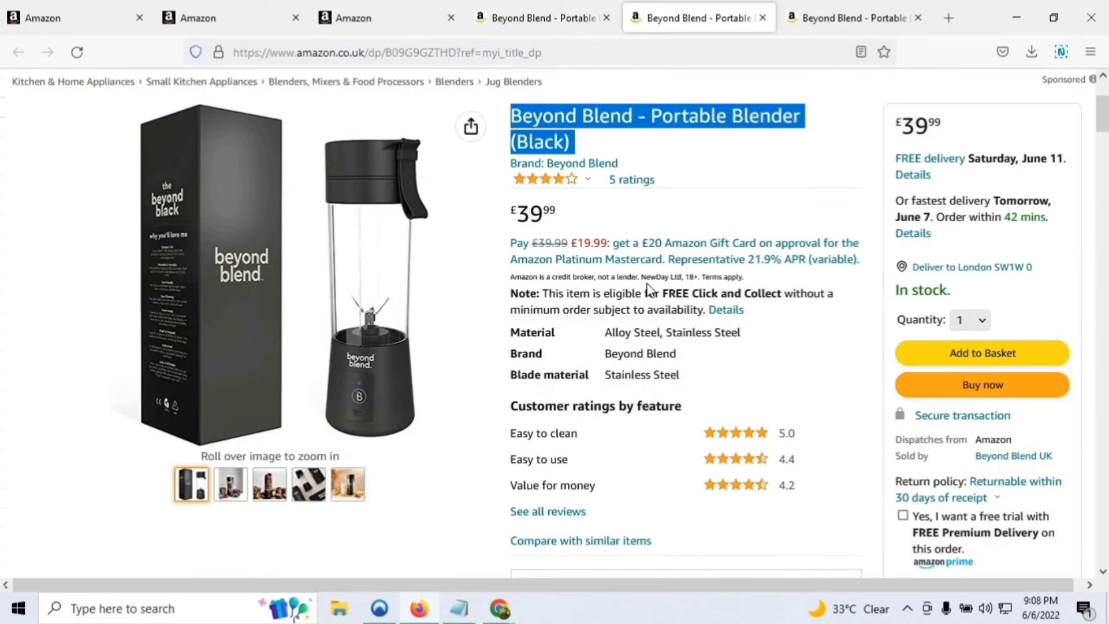
Step: Copy the Mauve blender's SKU BB1MA-XD and ASIN B09G9HGKGY from the inventory list into a Notepad note
click(70, 18)
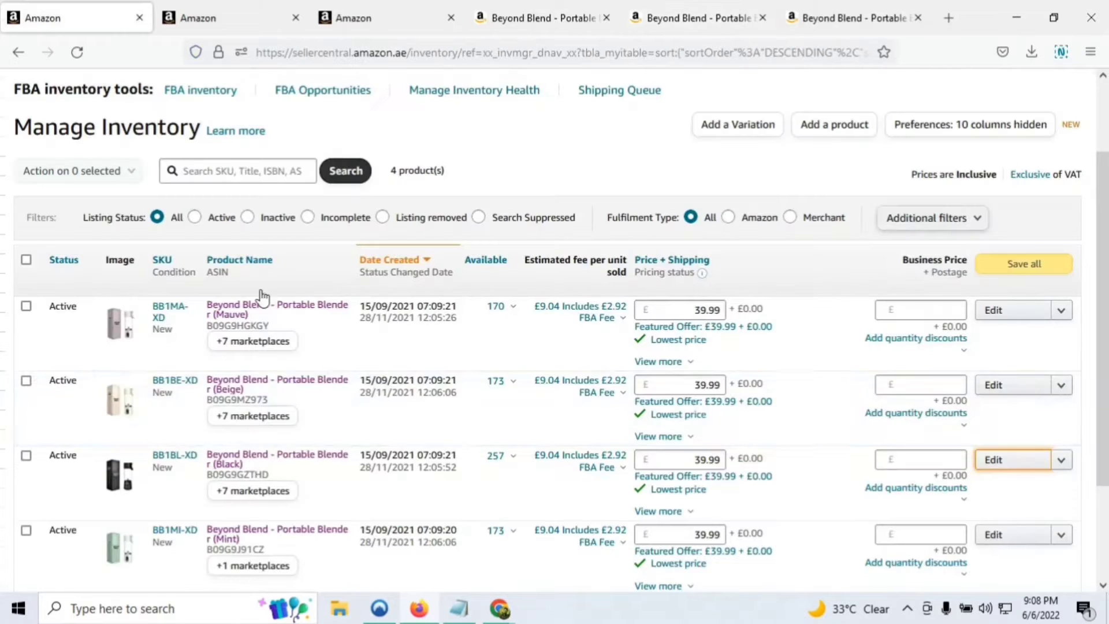
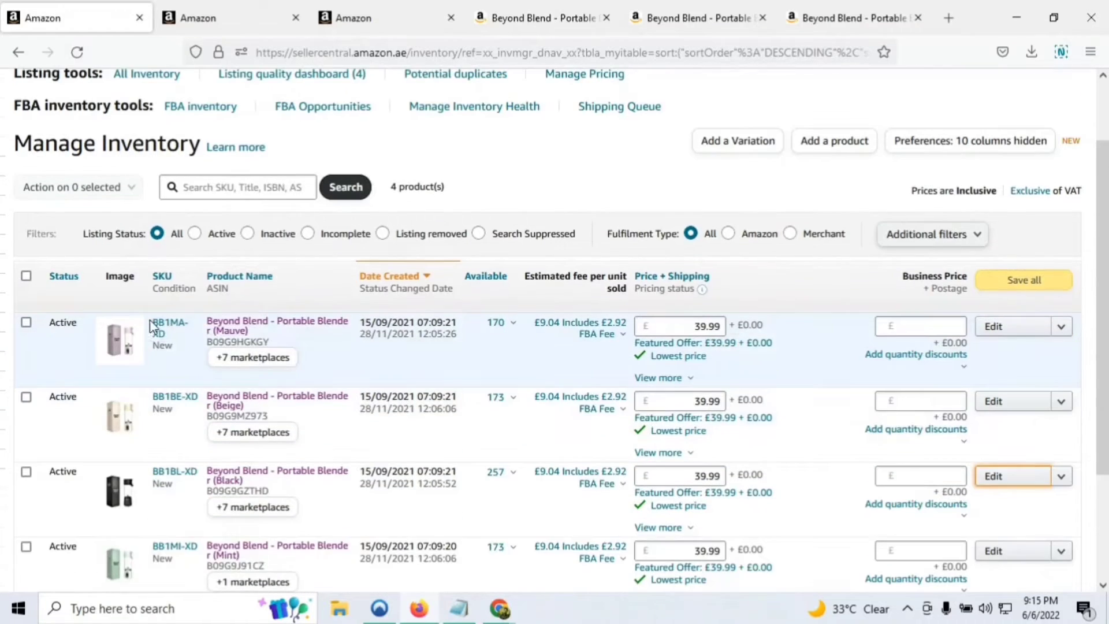
drag(150, 321, 188, 341)
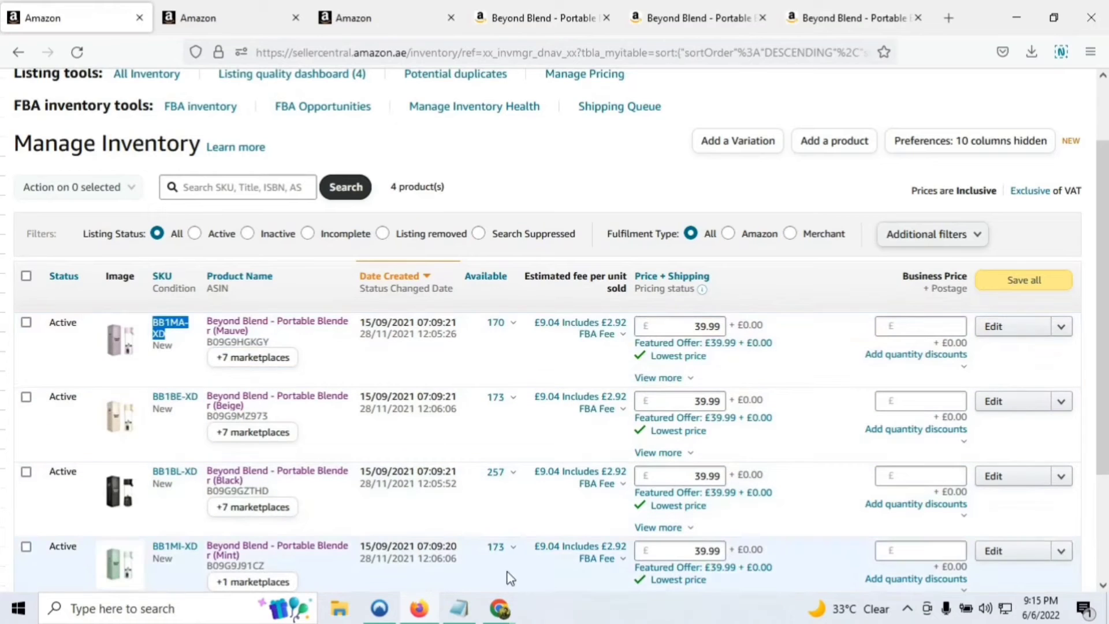
click(459, 608)
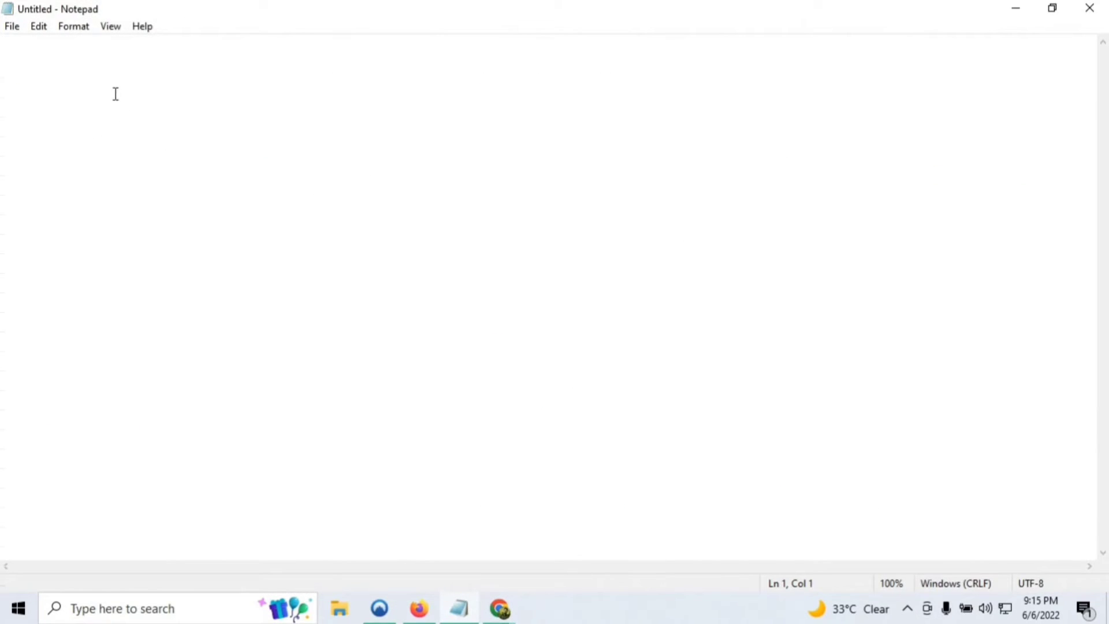
text(BB1MA-XD B09G9HGKGY)
click(459, 612)
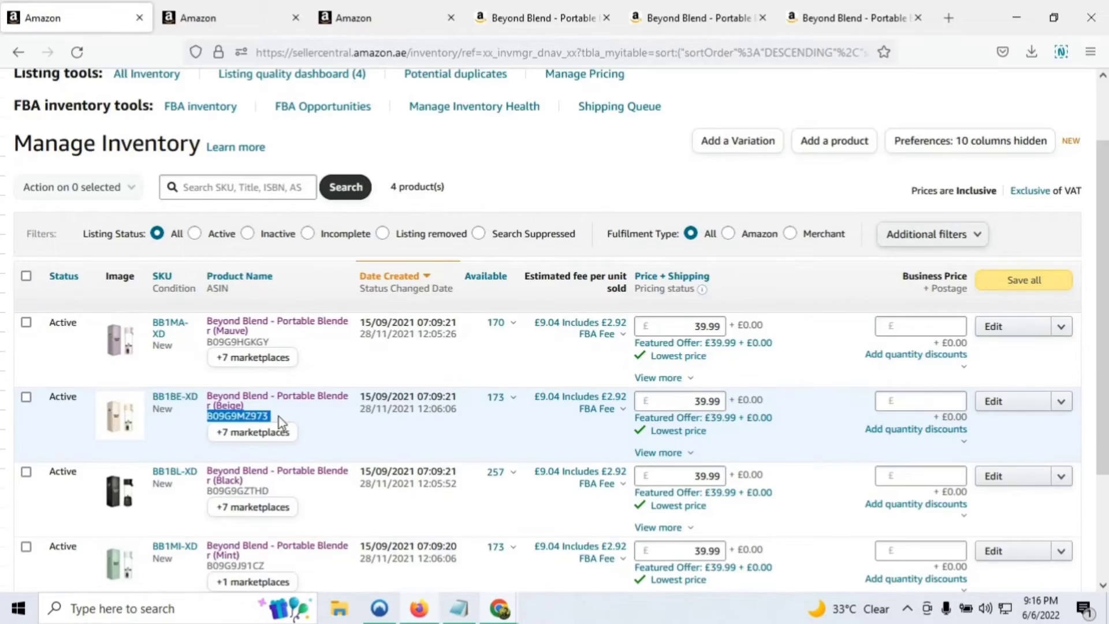
Step: Add the Beige blender's SKU BB1BE-XD and ASIN B09G9MZ973 to the Notepad note
key(ctrl+c)
click(458, 609)
key(ctrl+v)
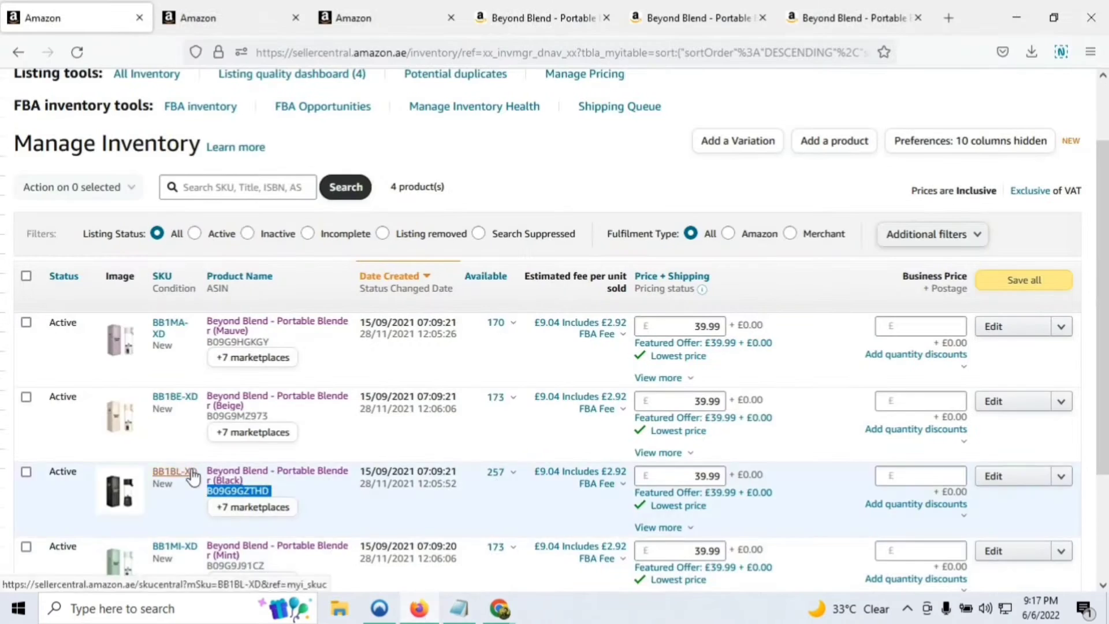
Step: Add the Black (BB1BL-XD, B09G9GZTHD) and Mint (BB1MI-XD, B09G9J91CZ) blenders' SKUs and ASINs to the note and save it
key(ctrl+c)
click(459, 608)
key(ctrl+v)
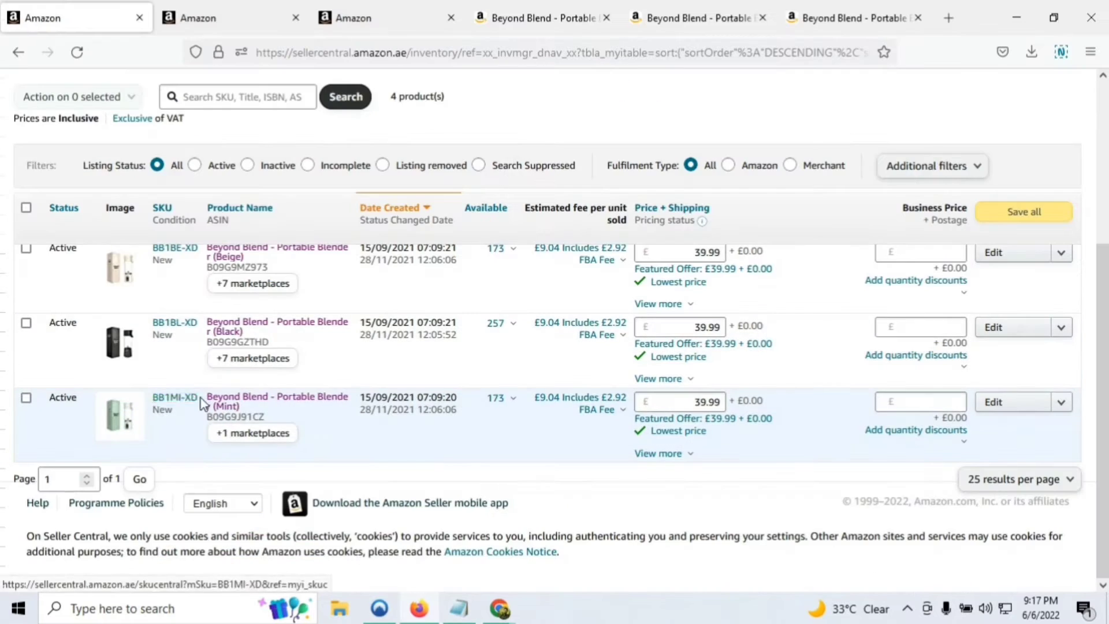
double_click(176, 397)
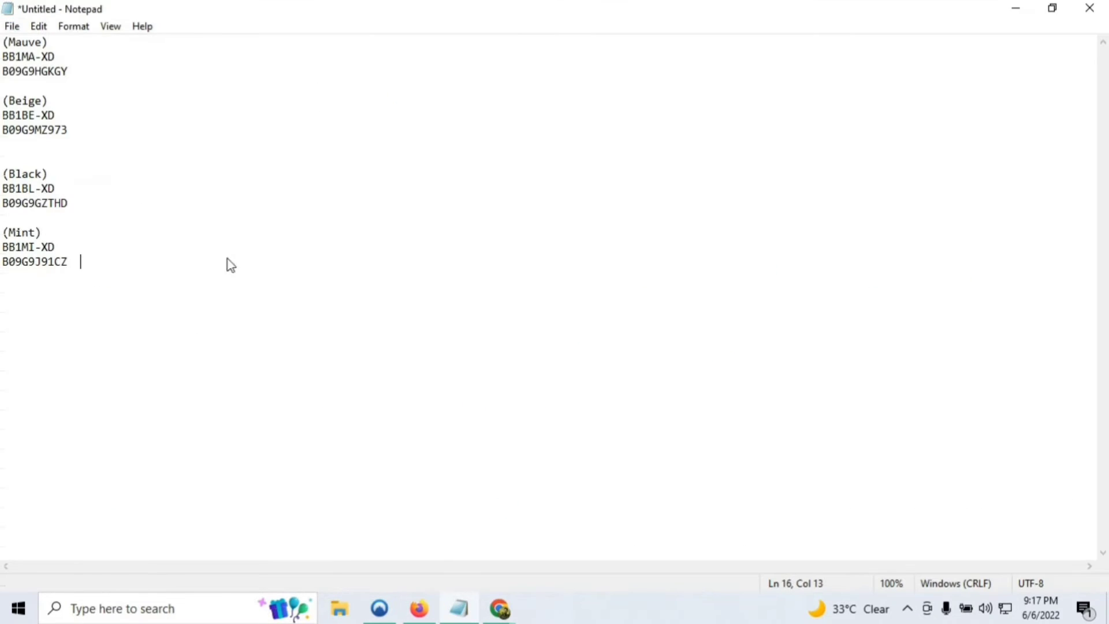
key(ctrl+s)
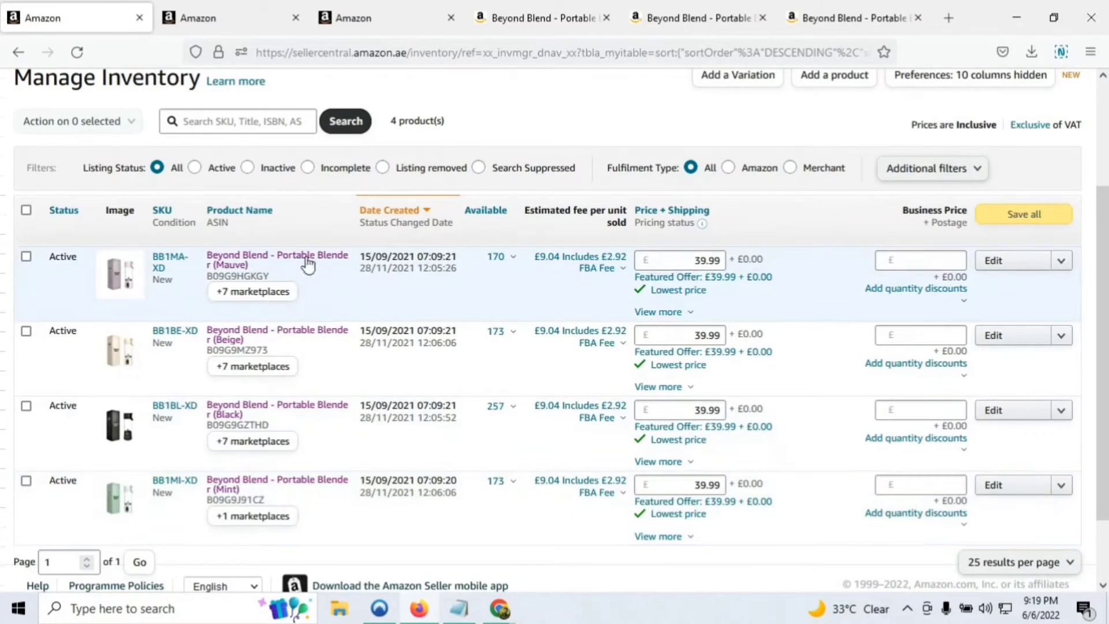
Step: Reopen the Mauve and Black blenders' live product pages from the inventory list in new tabs
right_click(306, 265)
click(329, 274)
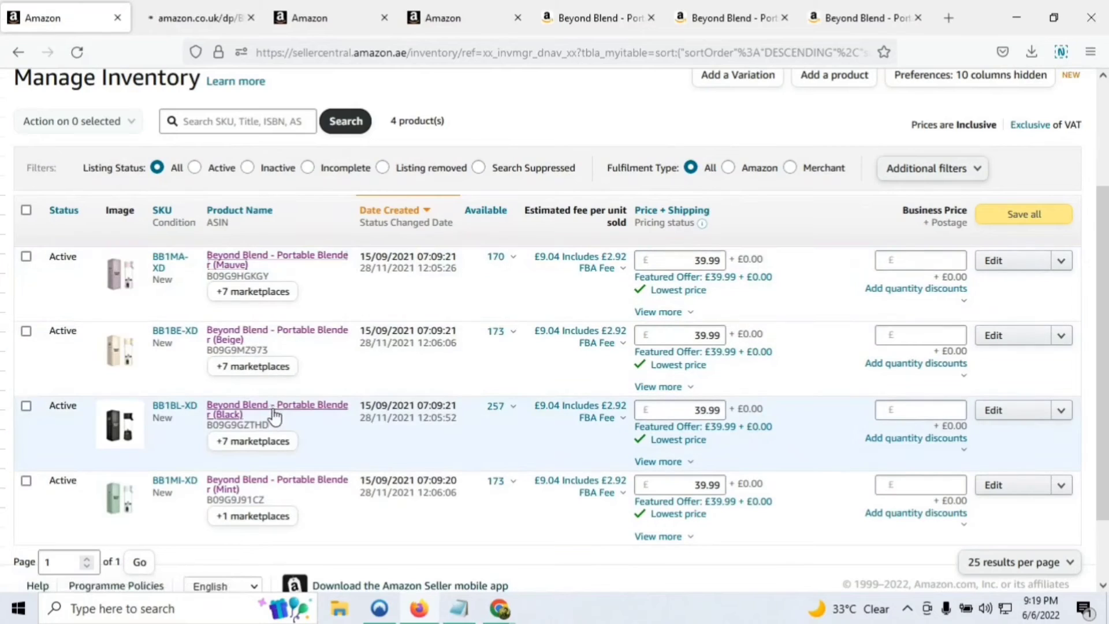
right_click(274, 407)
click(336, 156)
Step: Look over the top of the live Mauve blender page and switch through the other blender product pages
click(148, 14)
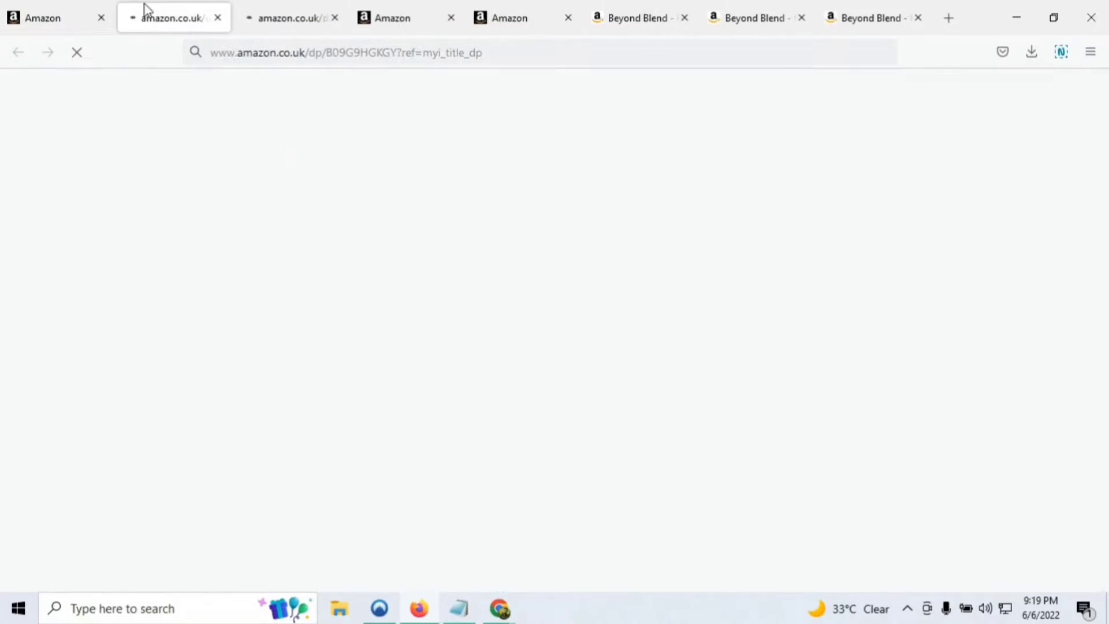
click(290, 18)
click(665, 7)
scroll(688, 313, up, 5)
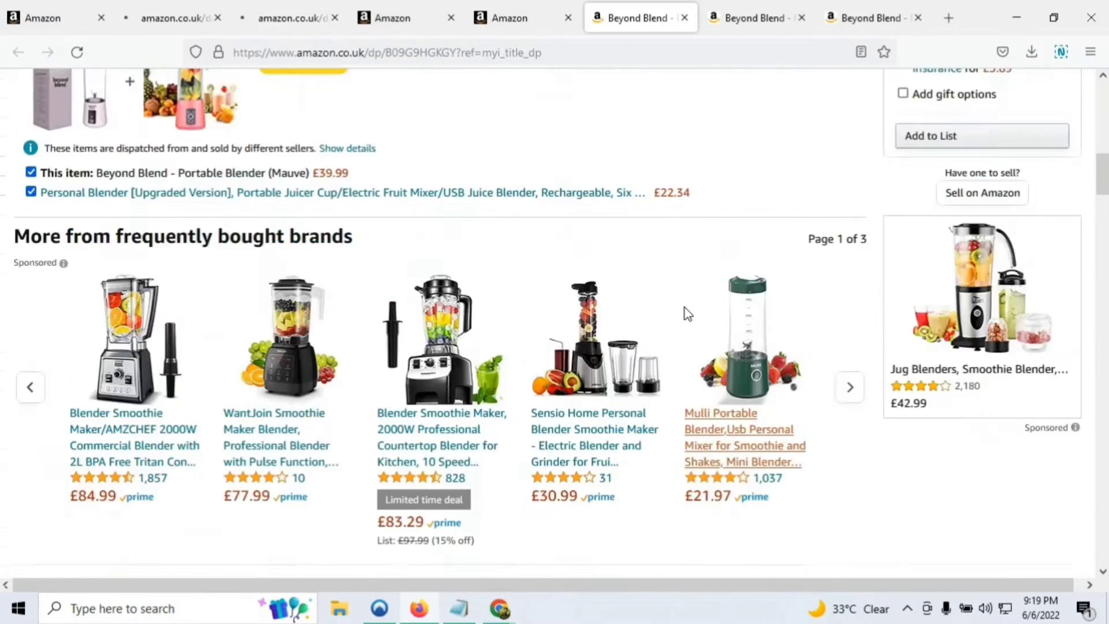
scroll(670, 294, up, 10)
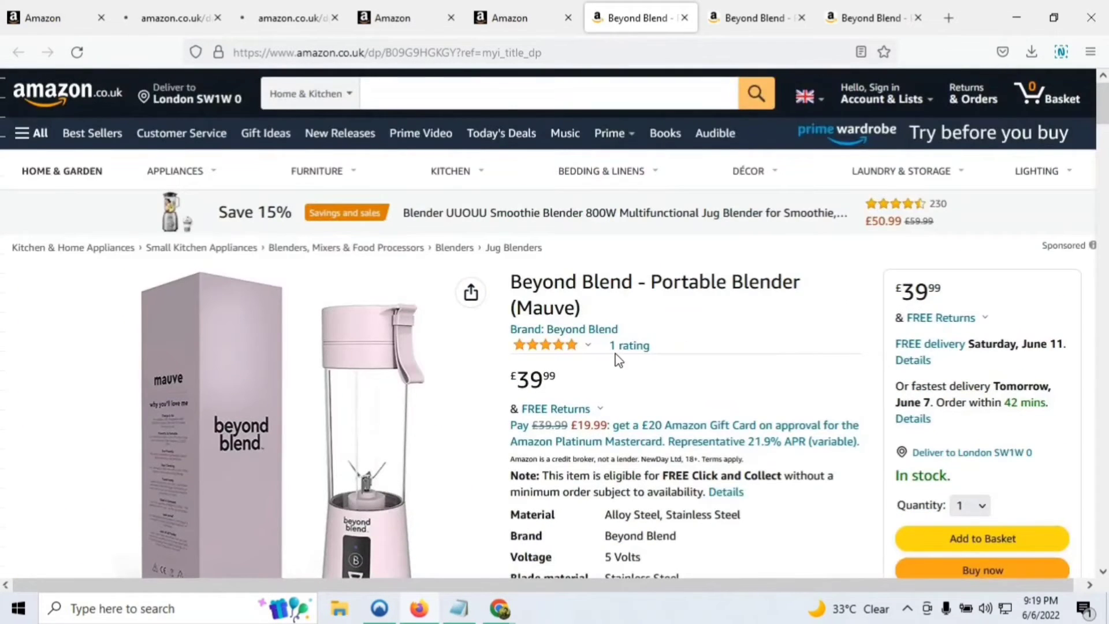
click(761, 6)
Step: Select the Mauve, Beige, Black and Mint blenders in the inventory list and view the bulk actions offered for them
key(ctrl+1)
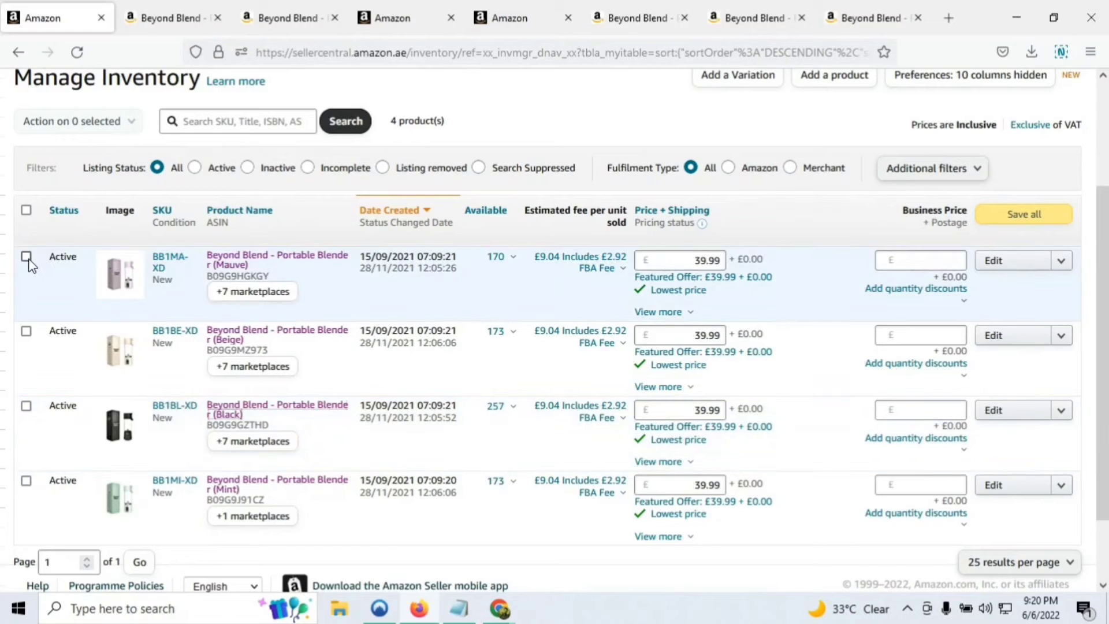
click(27, 258)
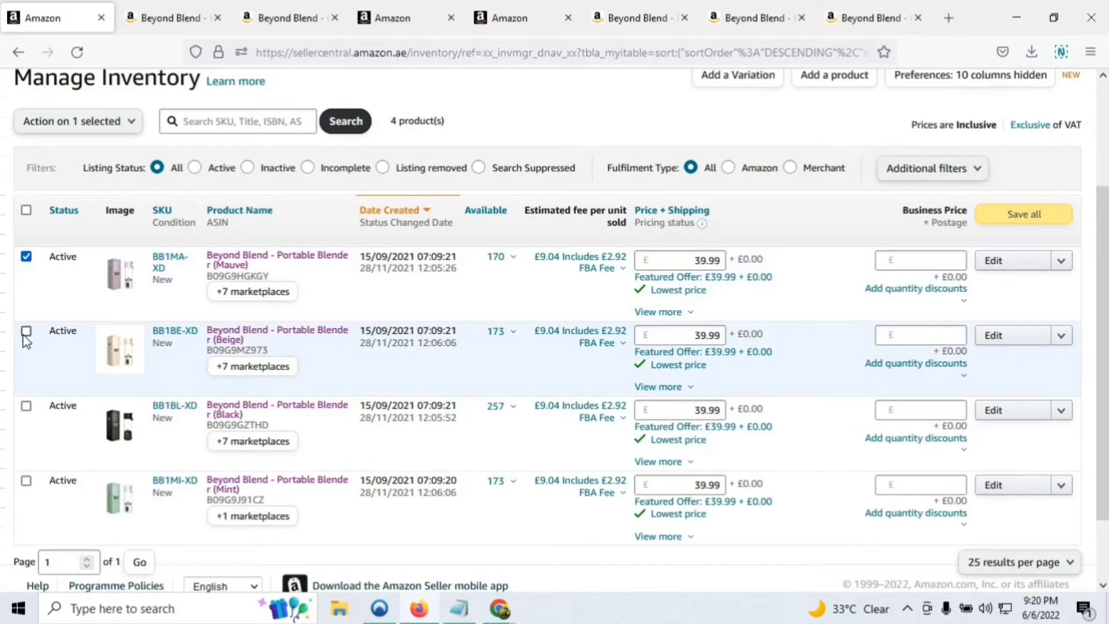
click(26, 331)
click(26, 406)
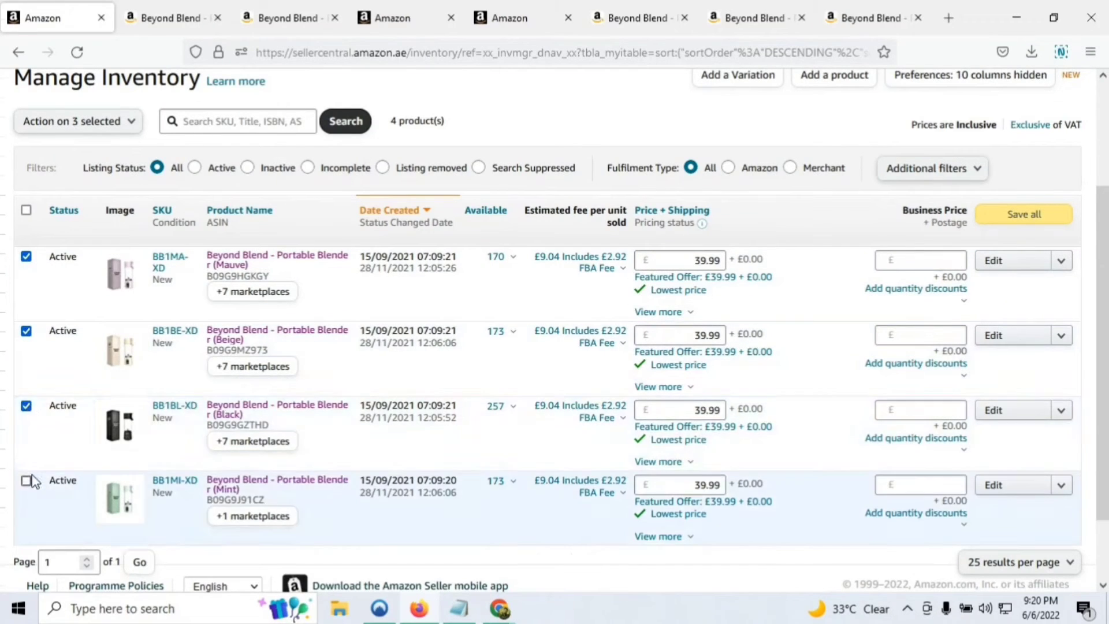
click(26, 481)
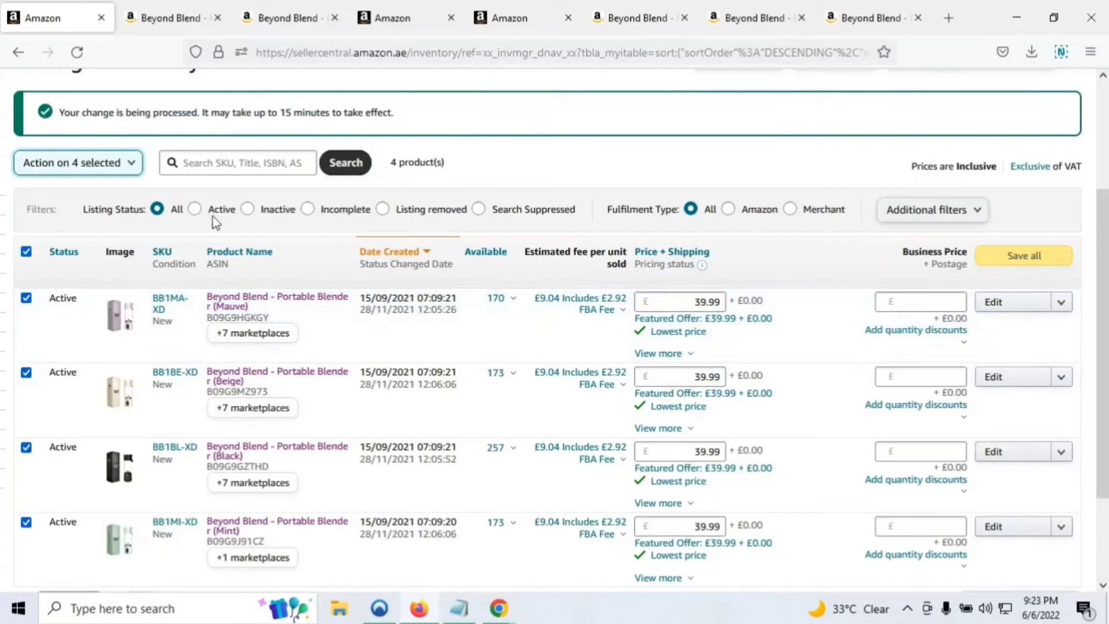
click(121, 167)
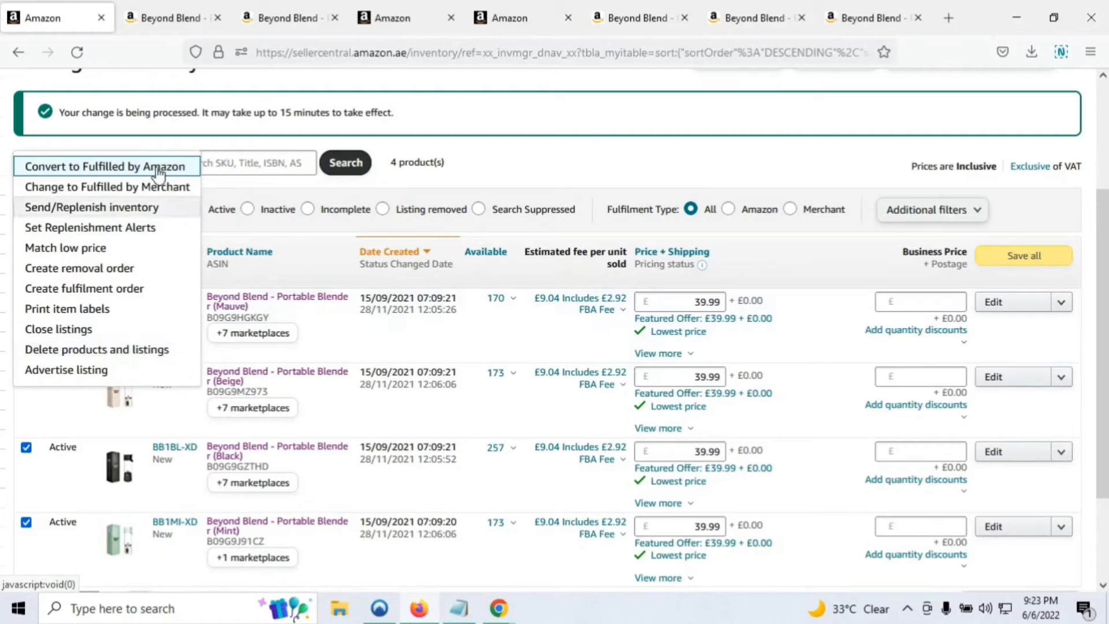
click(339, 327)
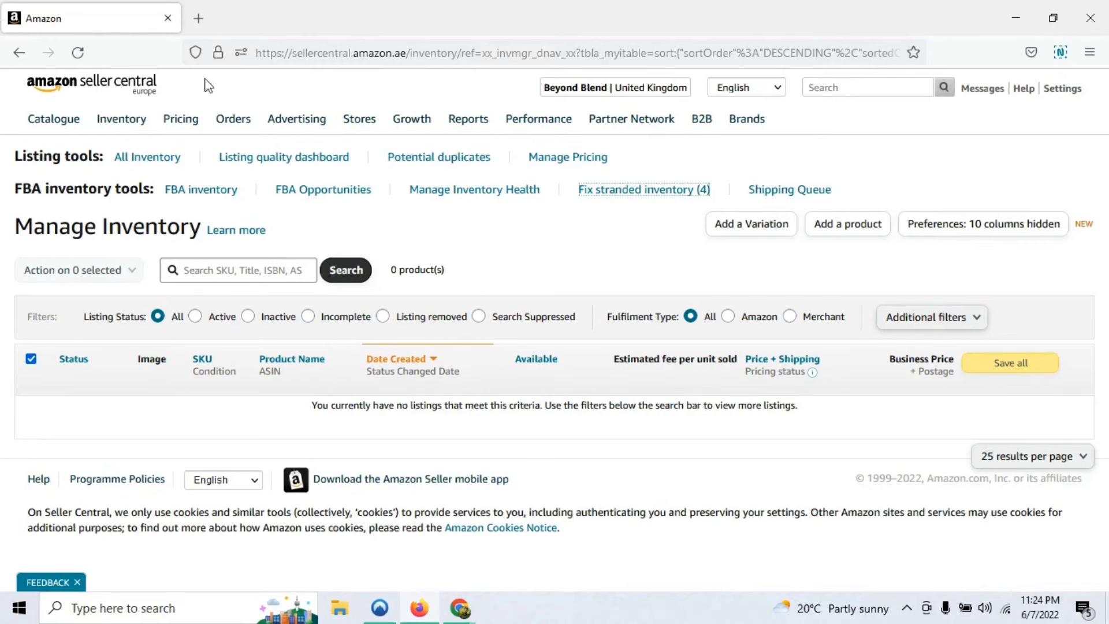
Step: Reopen Manage Inventory, and go to the inventory file download page of Add Products via Upload
mouse_move(131, 128)
click(141, 153)
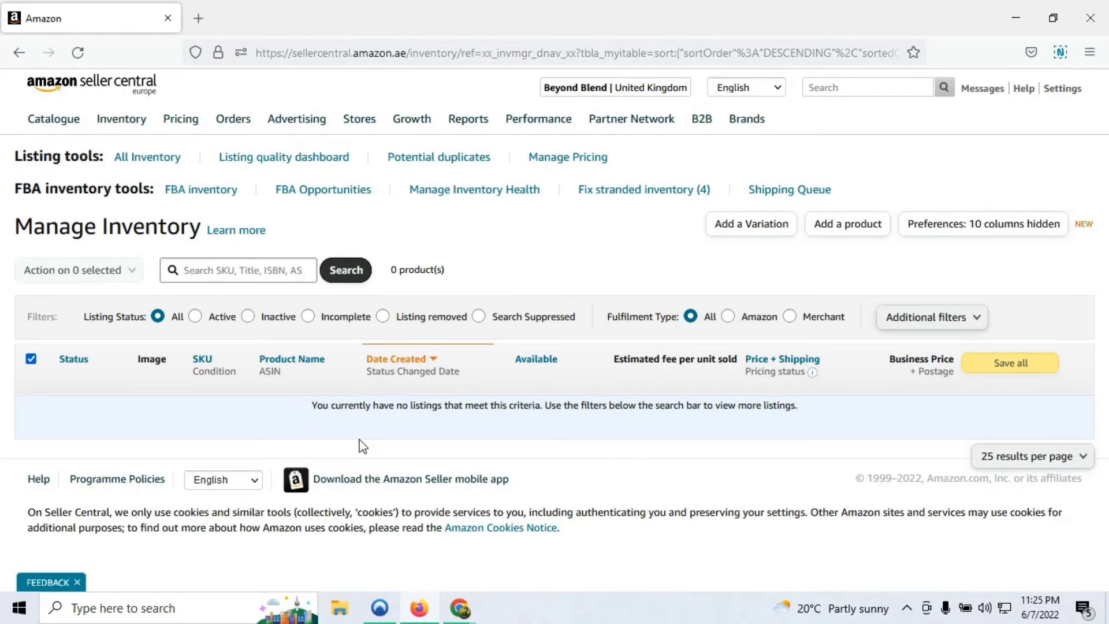
mouse_move(133, 119)
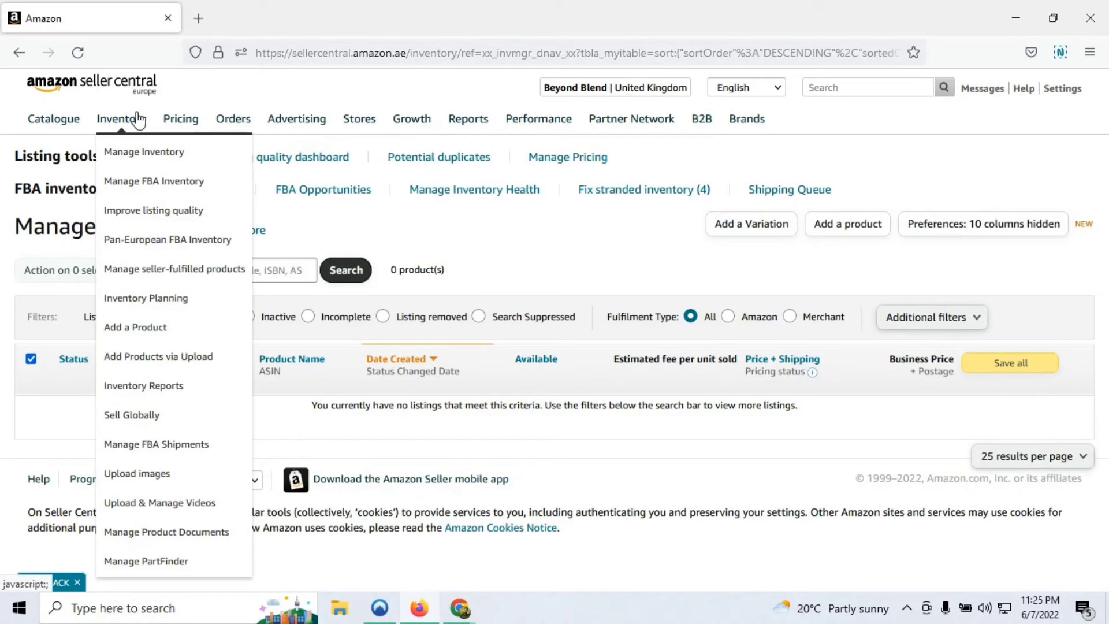
click(191, 360)
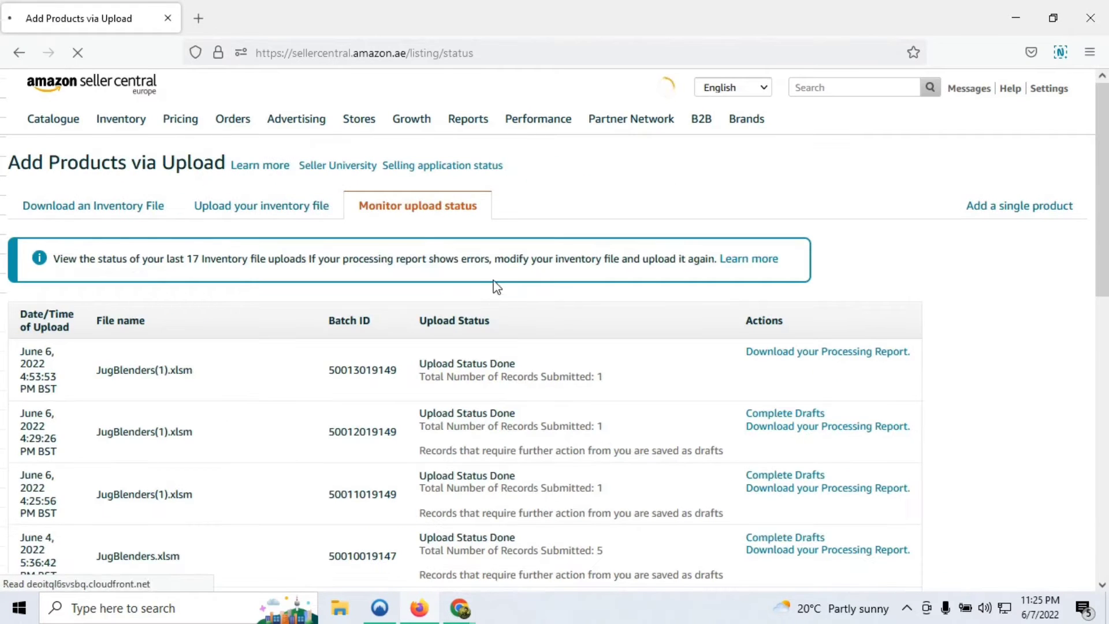
click(99, 208)
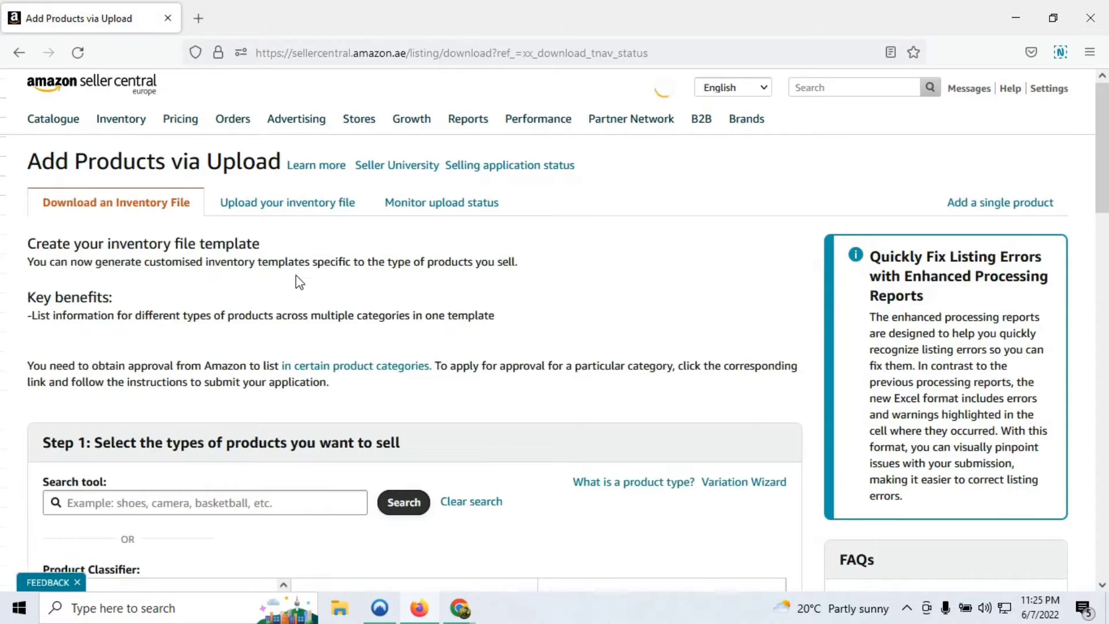
Step: Search the product types for "jug blender" and select the Jug Blenders classification under FOOD BLENDER
scroll(296, 278, down, 2)
scroll(296, 283, down, 2)
click(150, 338)
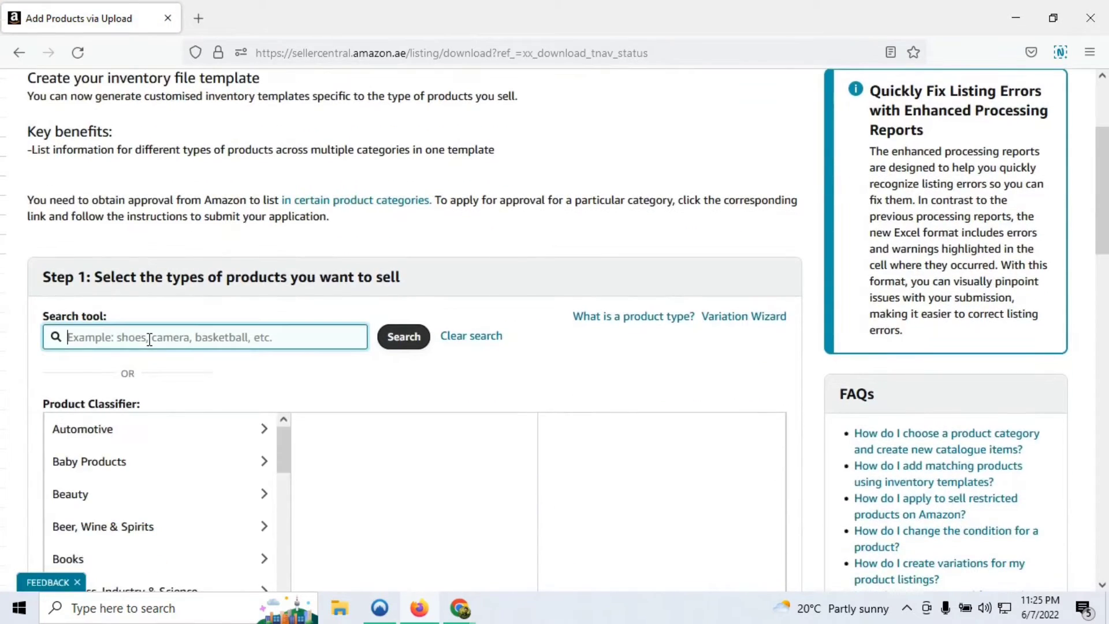
text(j)
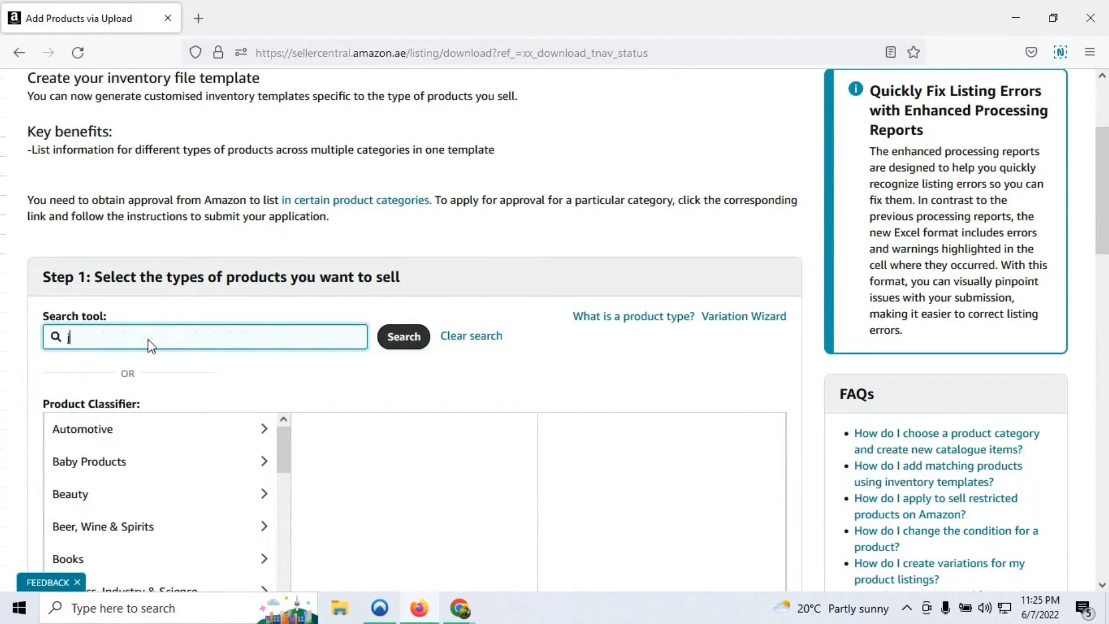
text(ug blender)
key(Return)
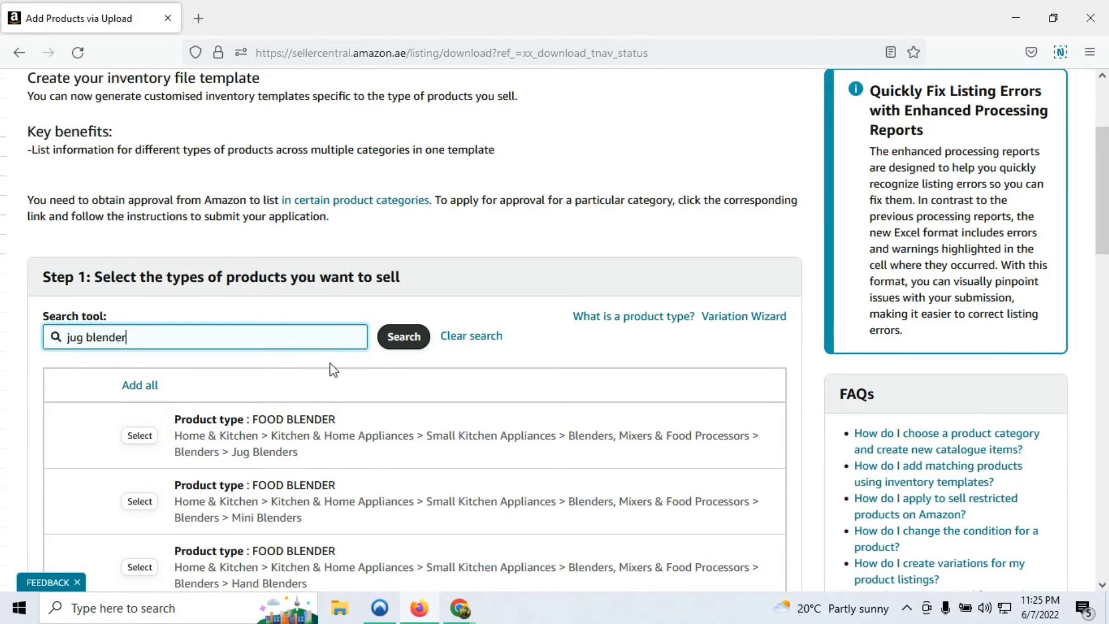
scroll(309, 354, down, 2)
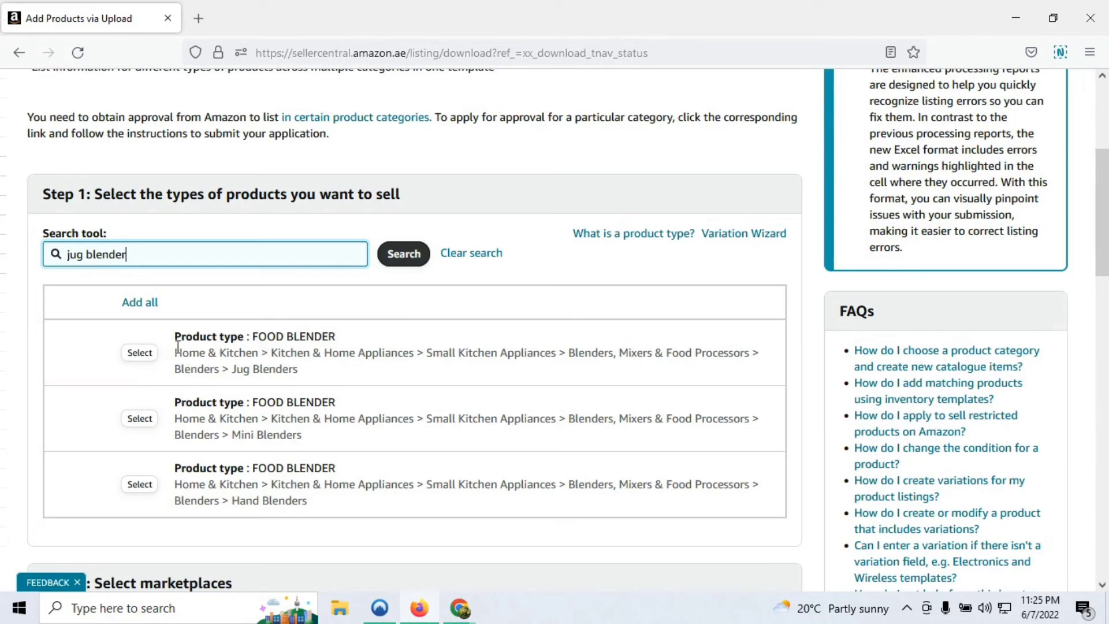
click(139, 361)
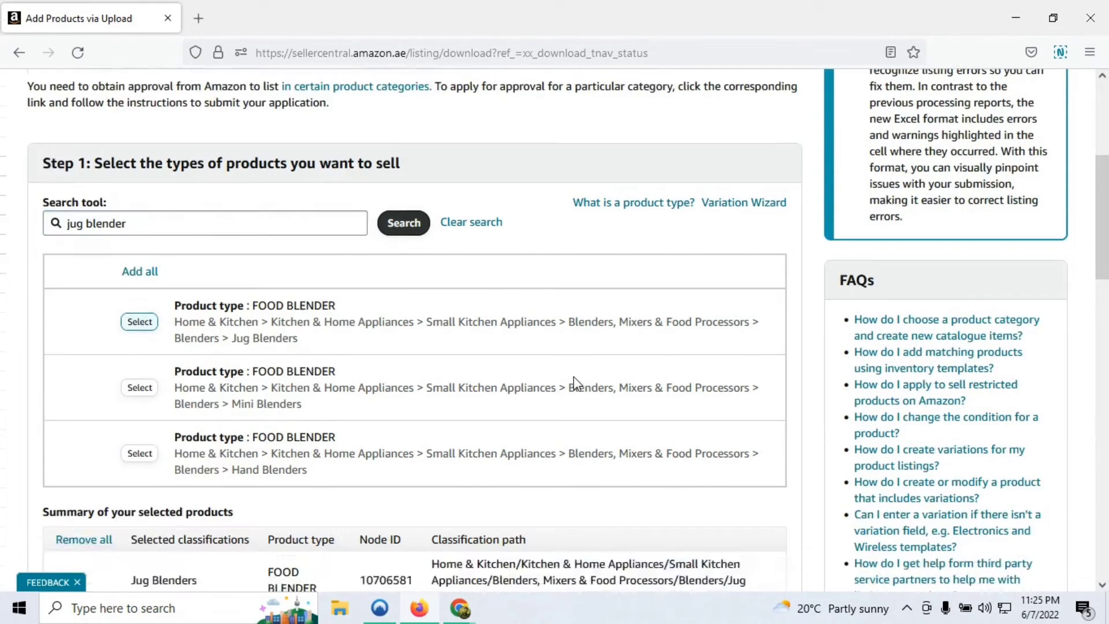
Step: Generate the Advanced inventory template for the Amazon.co.uk and Amazon.sa marketplaces
scroll(572, 381, down, 5)
scroll(581, 321, down, 8)
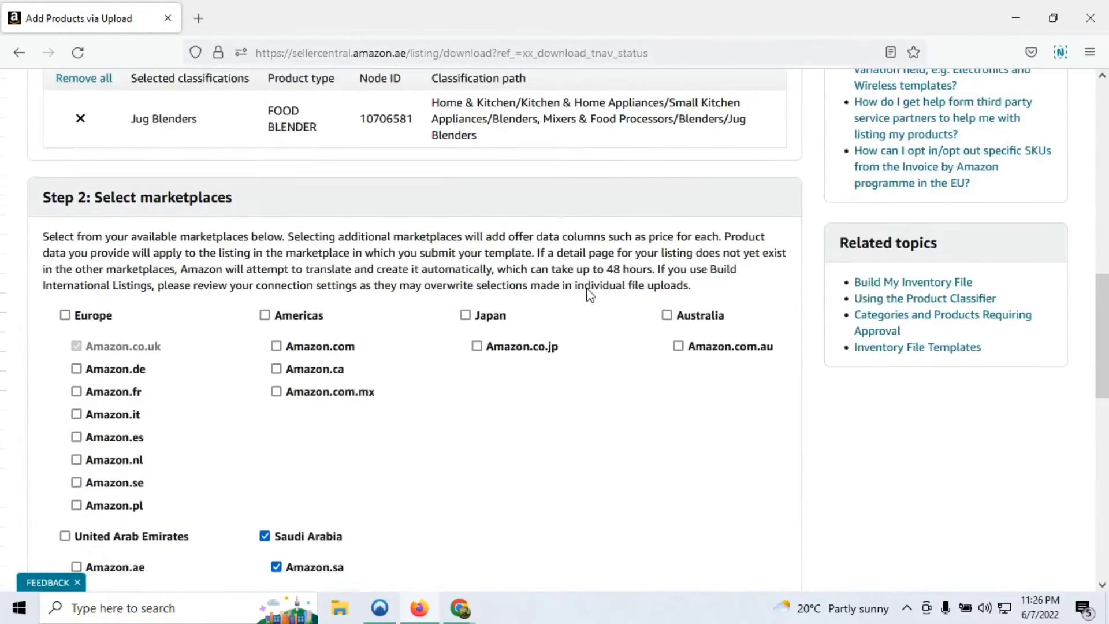
scroll(590, 295, down, 2)
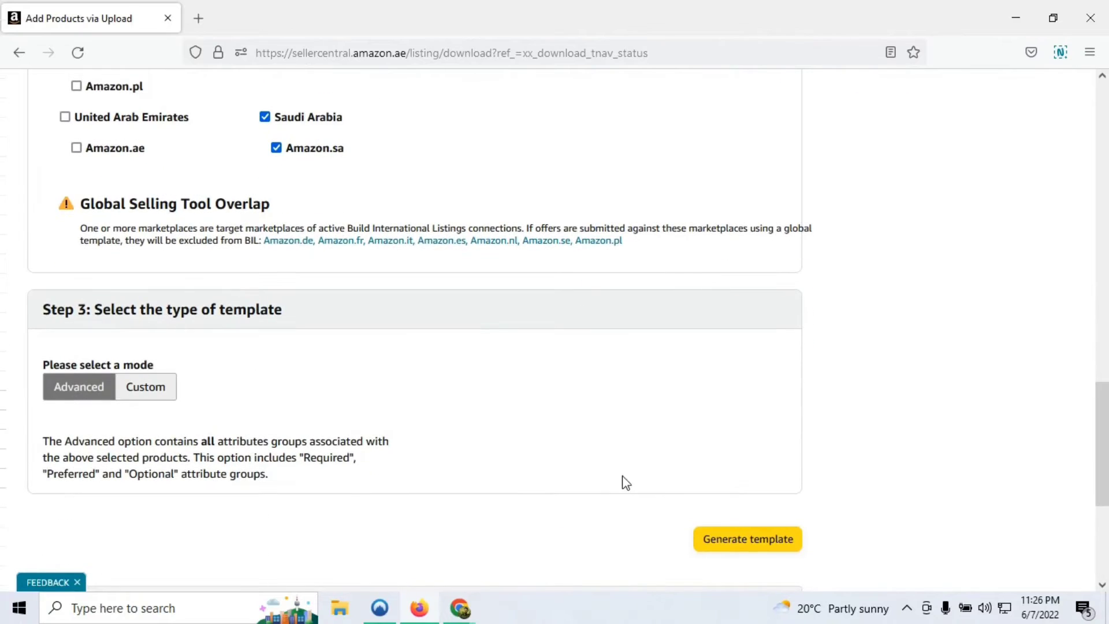
scroll(775, 527, down, 2)
click(729, 465)
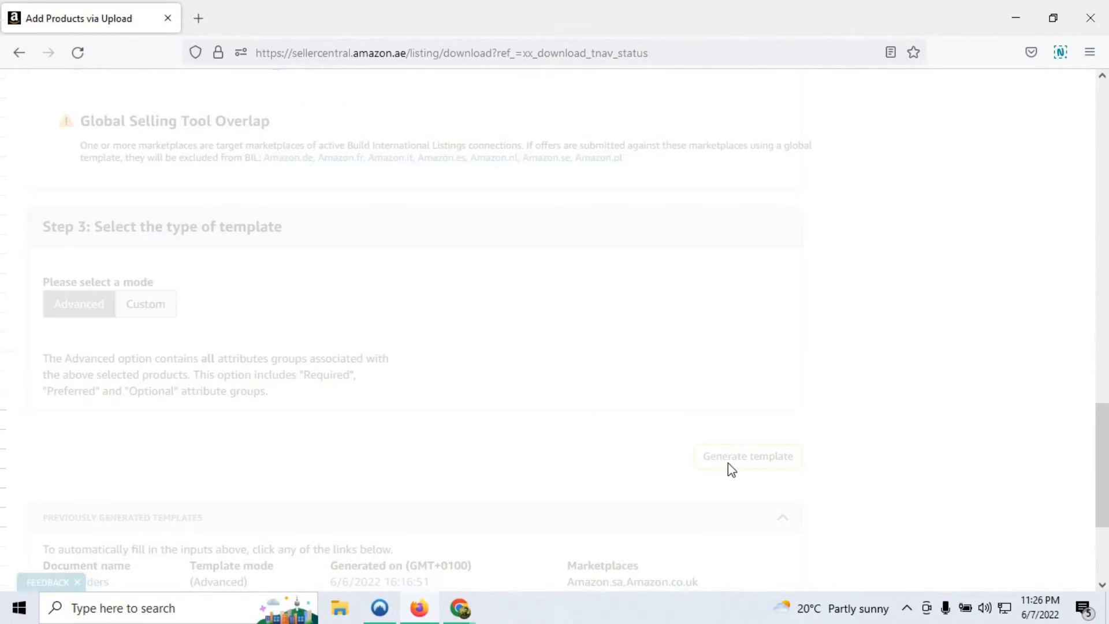
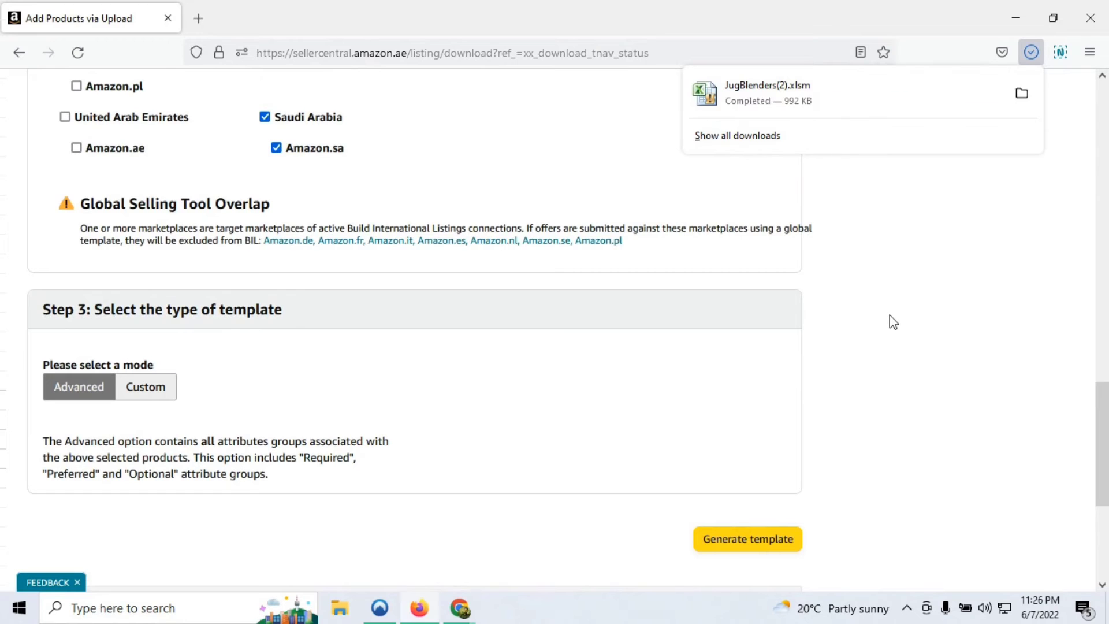
Step: Open the downloaded JugBlenders workbook in Excel at its Template sheet and consult the Notepad note for the blender SKUs and ASINs
click(754, 111)
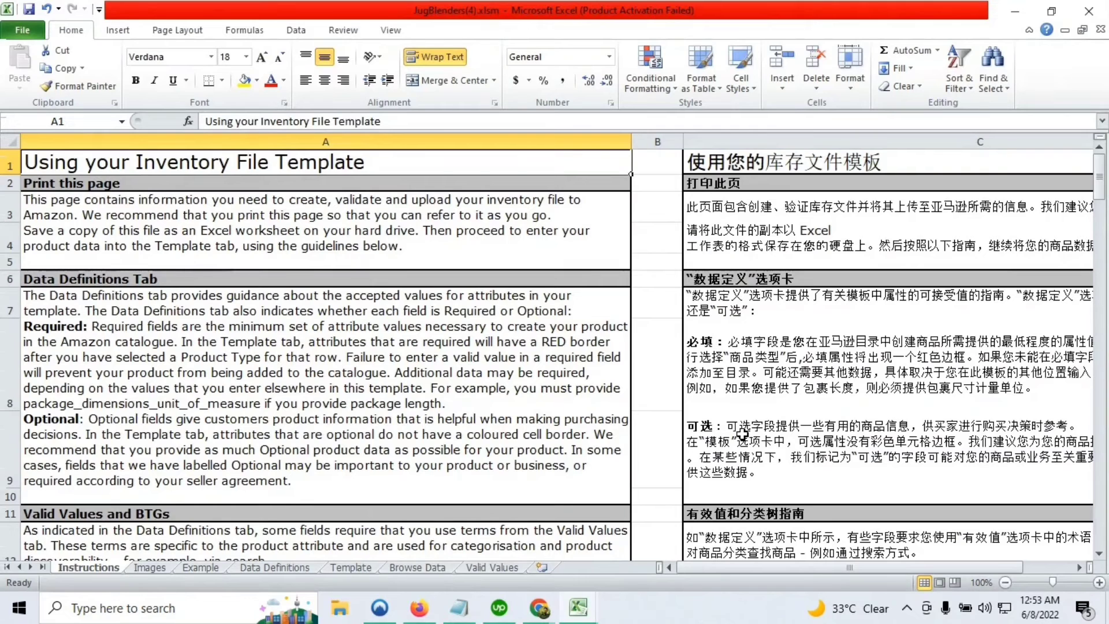
click(368, 568)
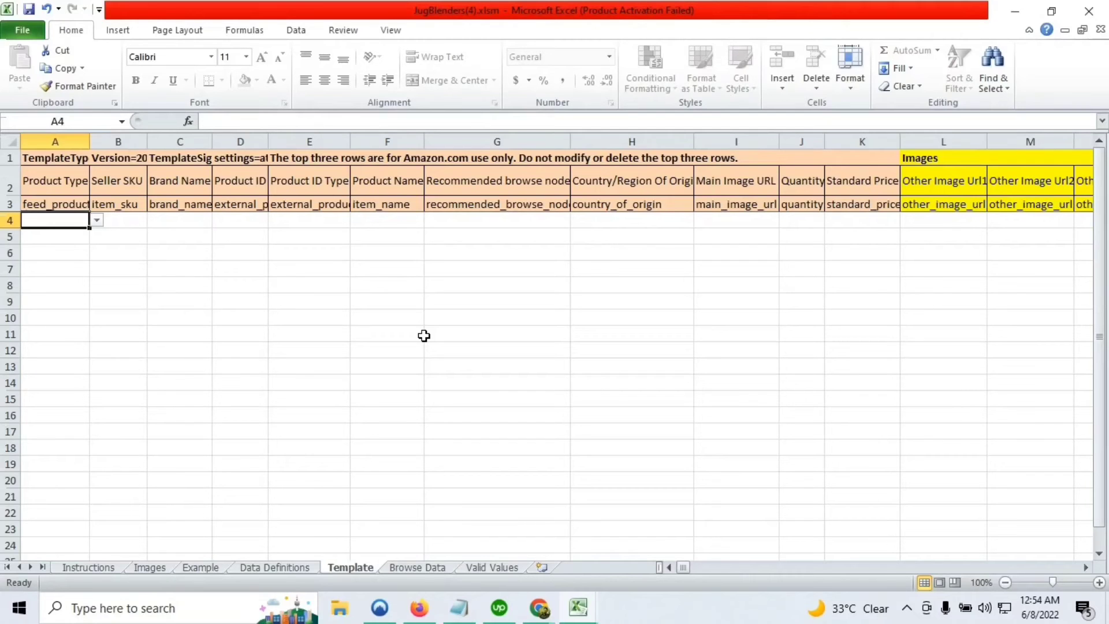
click(119, 205)
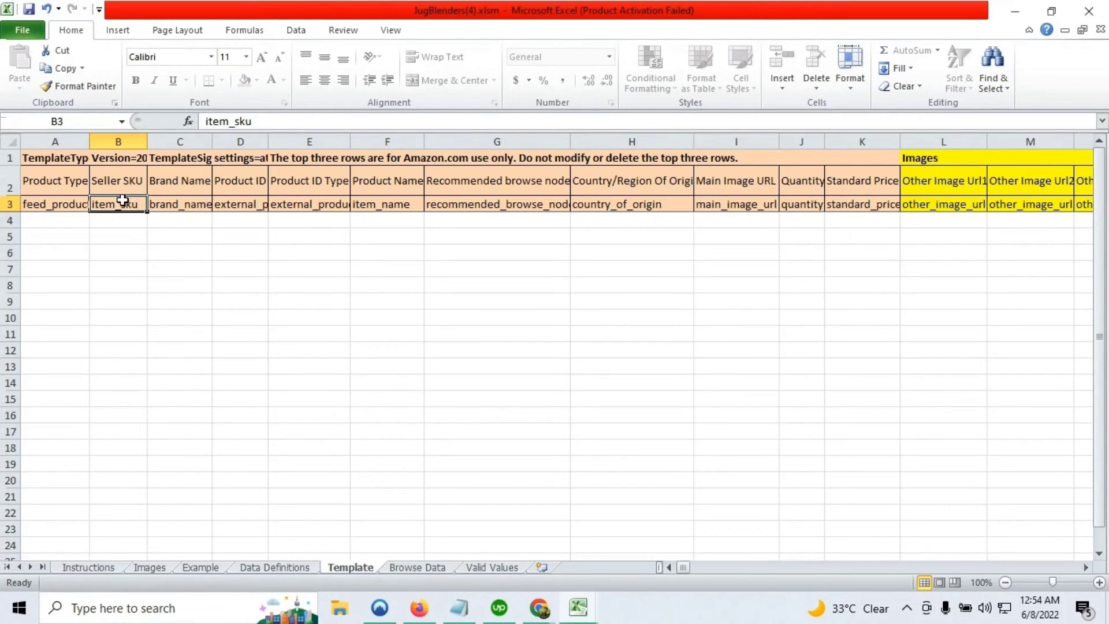
click(460, 608)
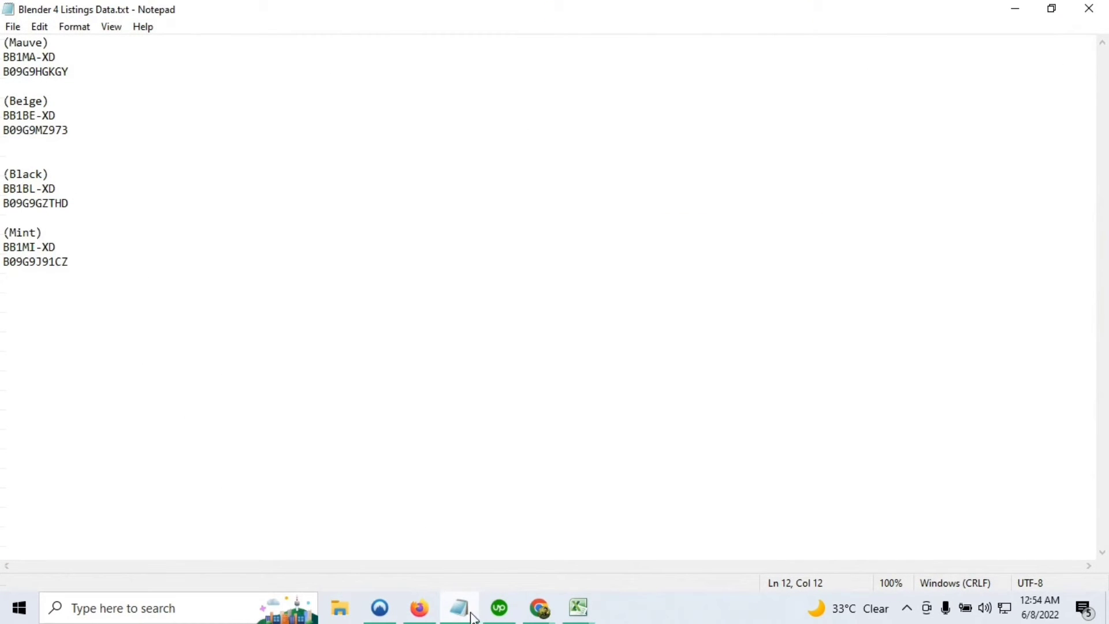
mouse_move(580, 608)
click(641, 563)
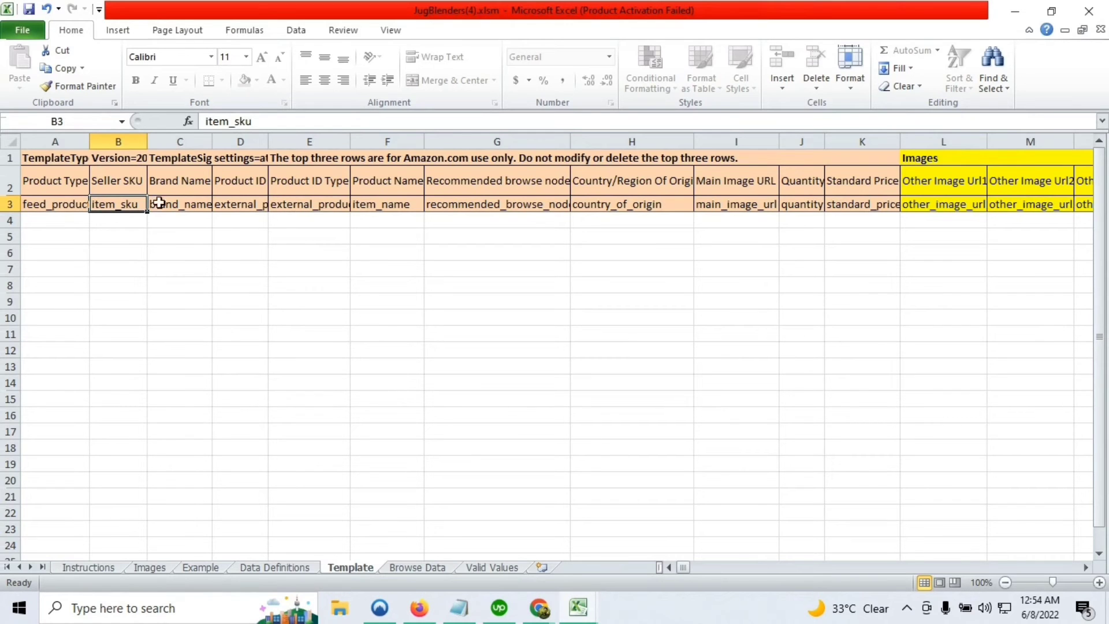
Step: Set row 4's Product Type to foodblender and its Product ID Type to ASIN
click(23, 221)
click(96, 221)
click(52, 231)
click(329, 225)
click(358, 222)
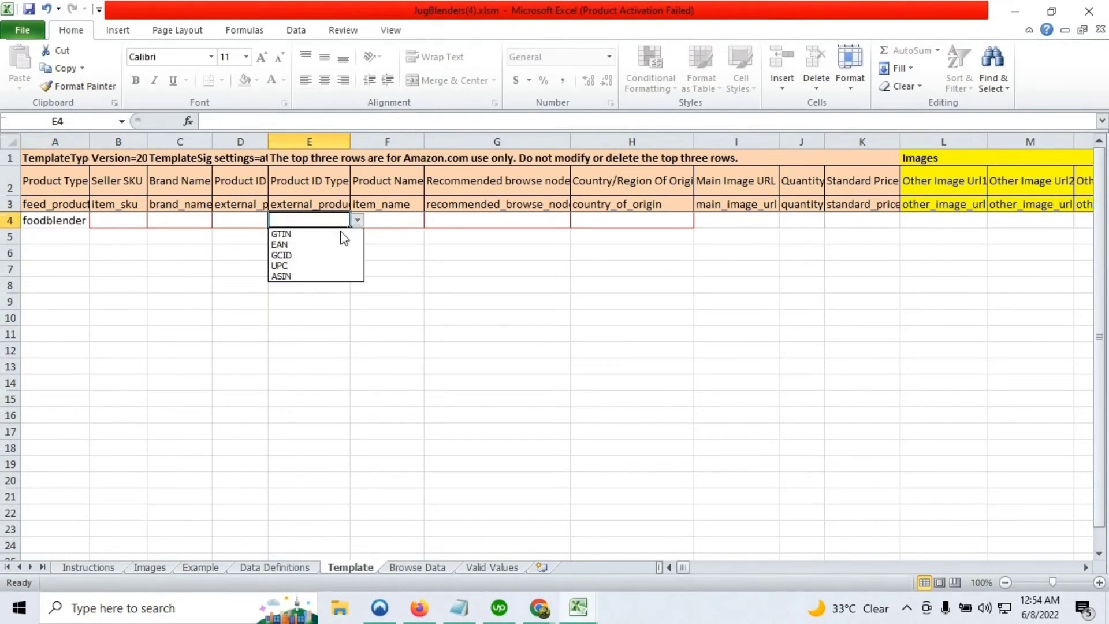
click(307, 279)
Step: Widen the Product ID column to fit its header and open row 4's Product ID cell for editing
click(240, 216)
drag(269, 142, 320, 141)
double_click(267, 221)
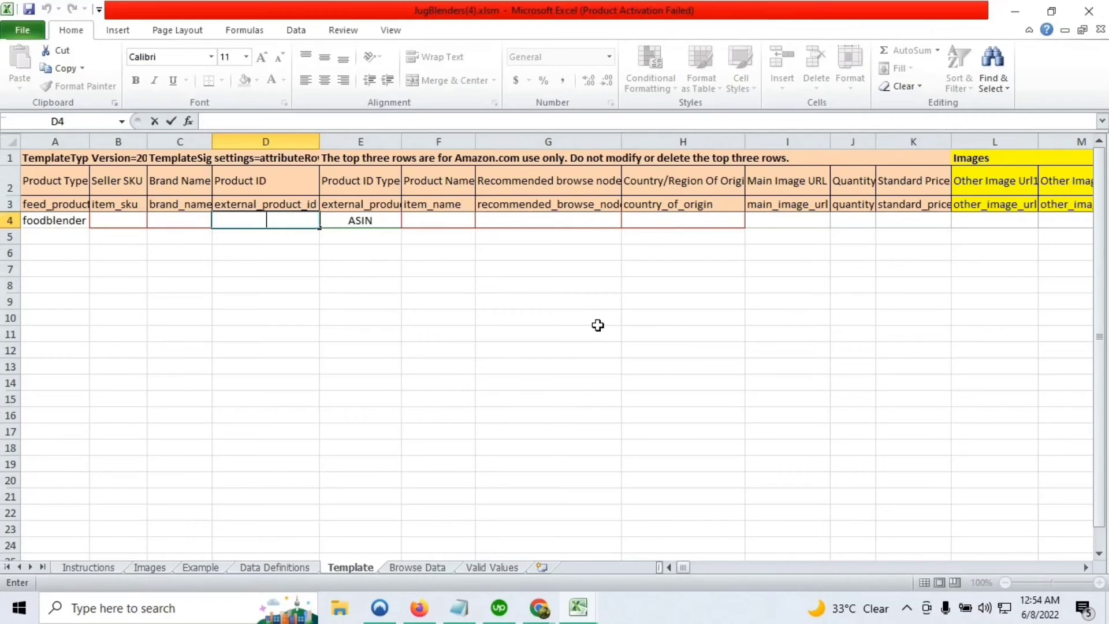
Step: Try Update as row 4's Update Delete option, and change it to PartialUpdate
click(1086, 567)
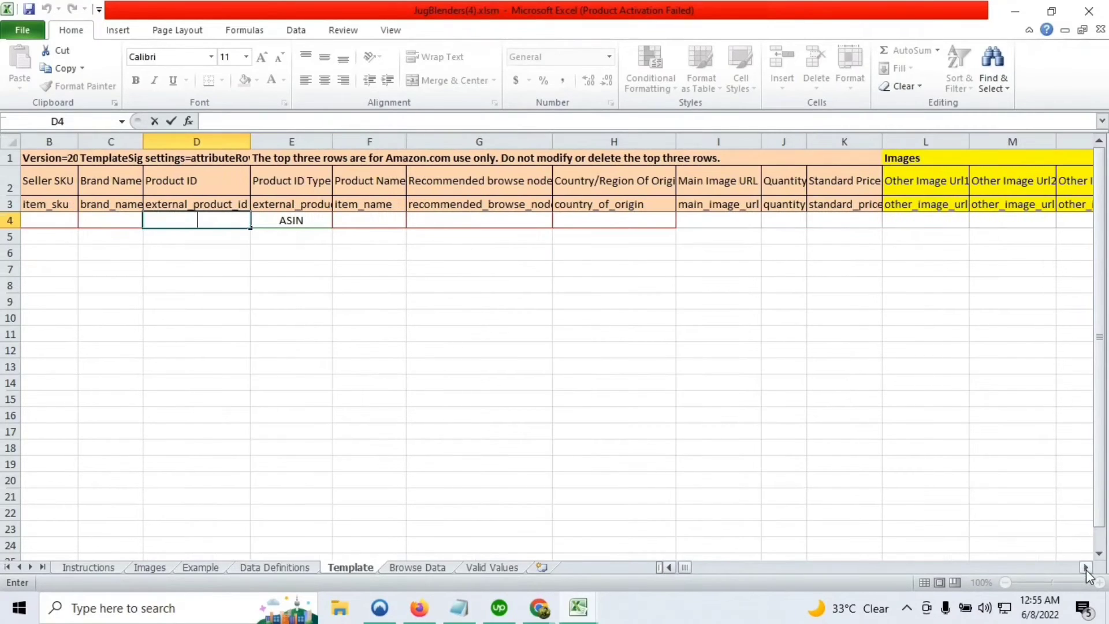
click(1086, 567)
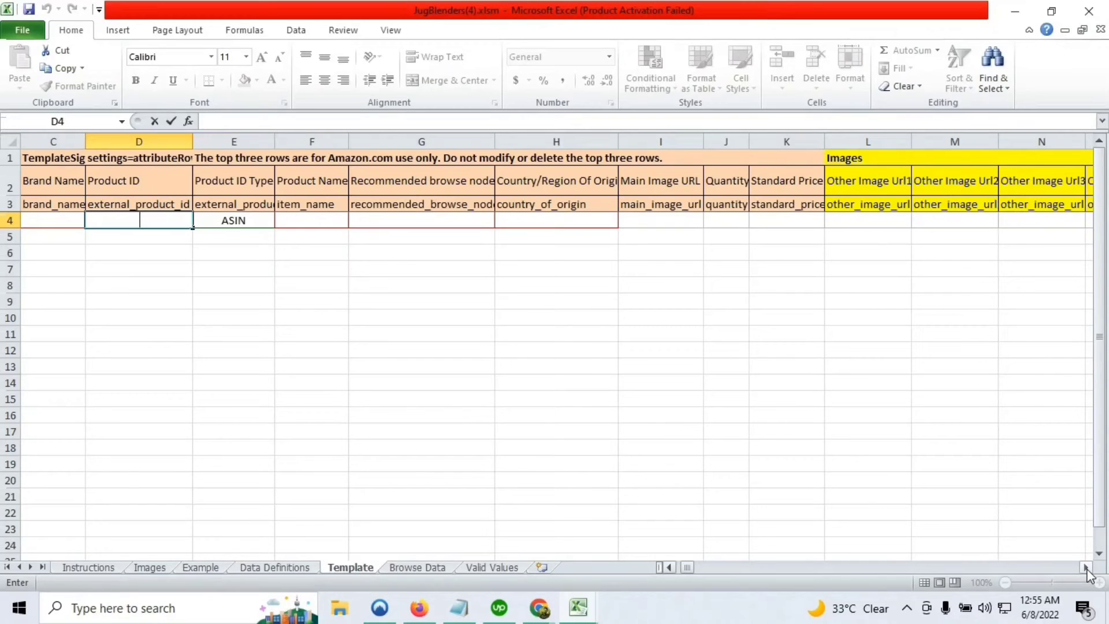
click(1086, 568)
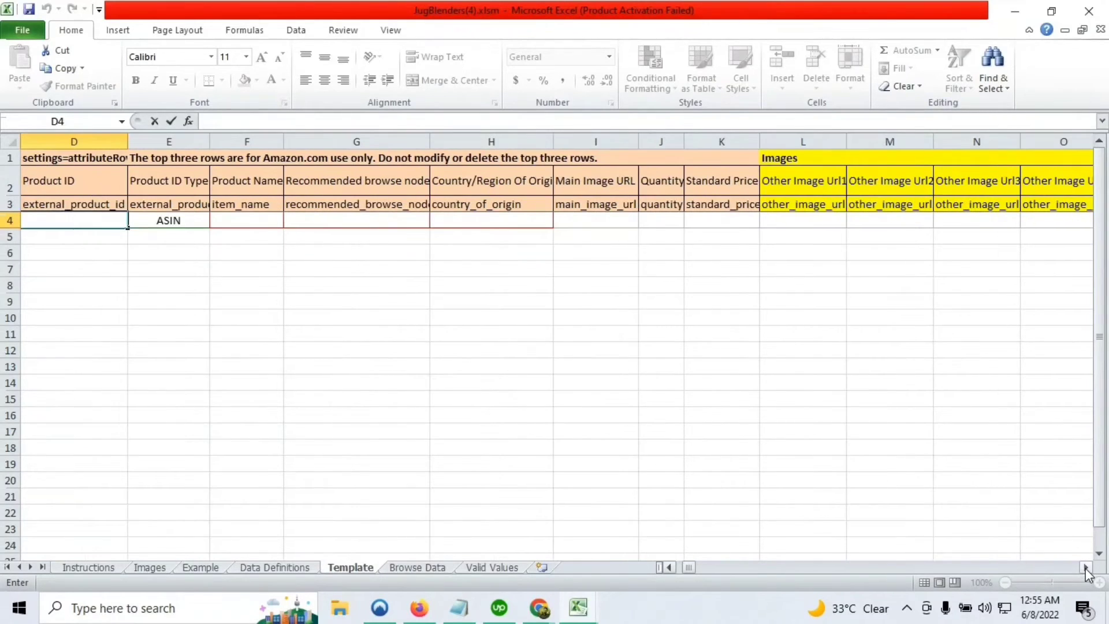
click(1086, 568)
drag(1087, 568, 1087, 567)
click(980, 225)
click(1000, 220)
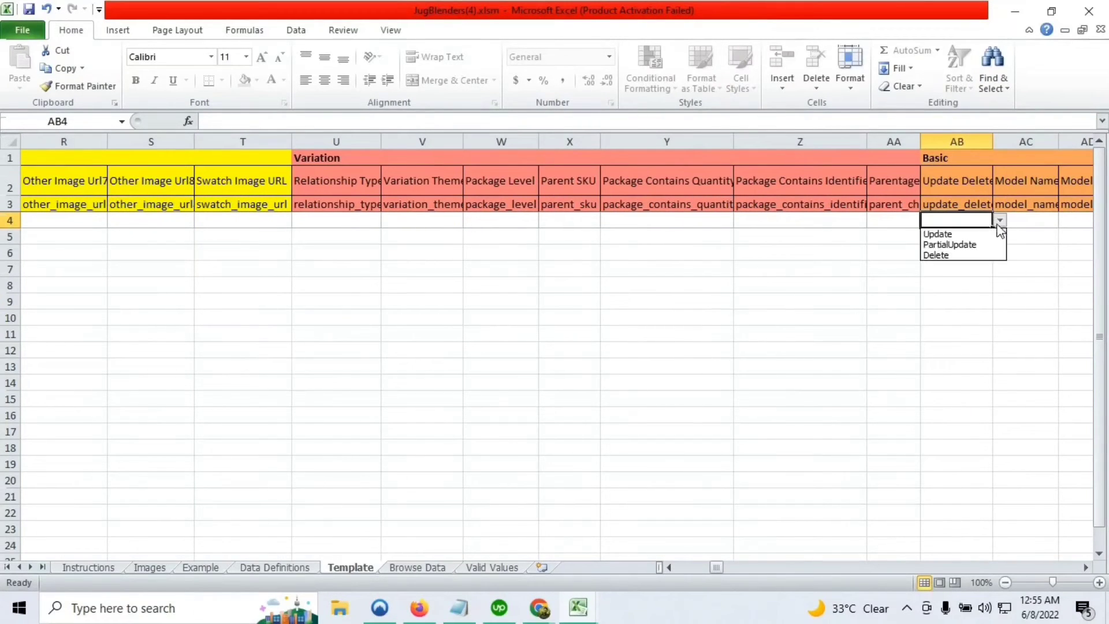
click(964, 237)
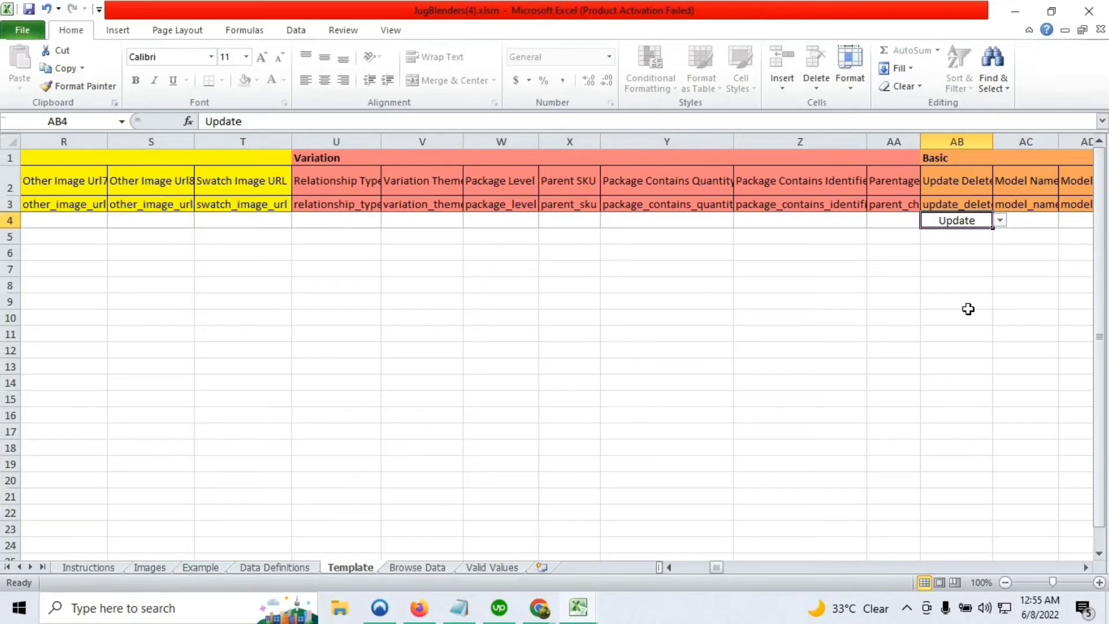
click(1000, 221)
click(971, 249)
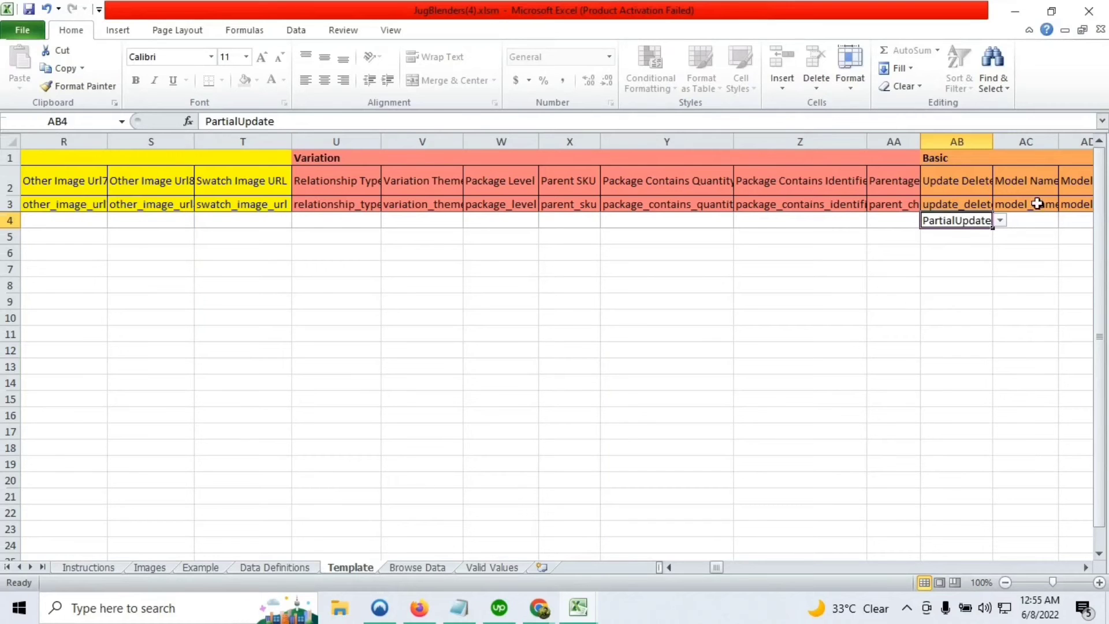
Step: Set row 4's Update Delete option to Update and return to the first columns of the Template sheet
click(1001, 221)
click(964, 234)
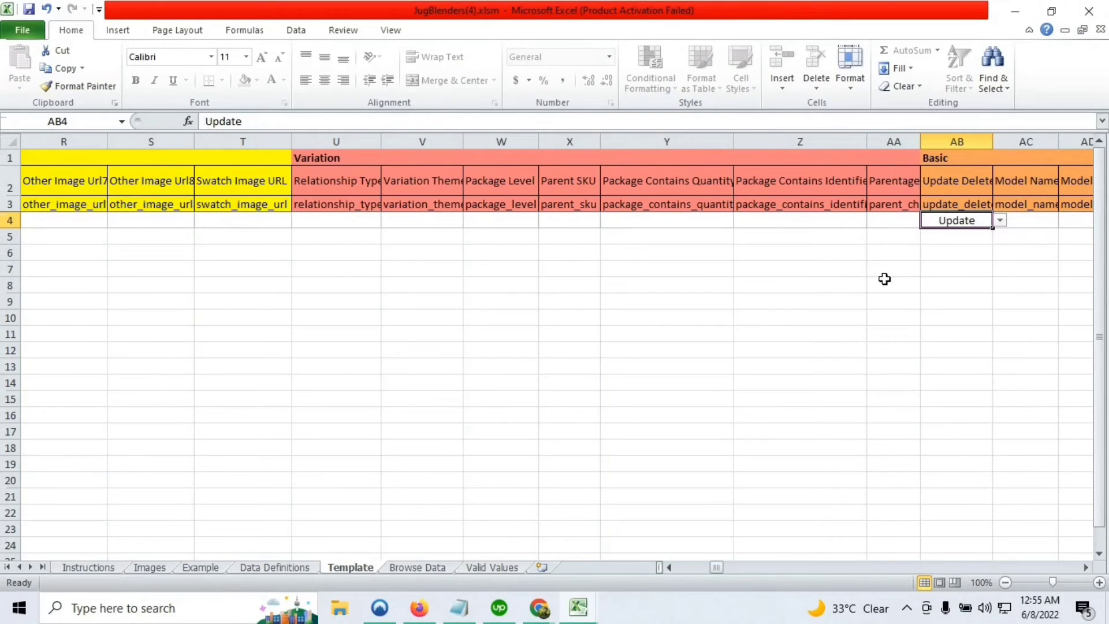
mouse_move(716, 568)
mouse_down()
mouse_move(695, 564)
mouse_move(728, 567)
mouse_up()
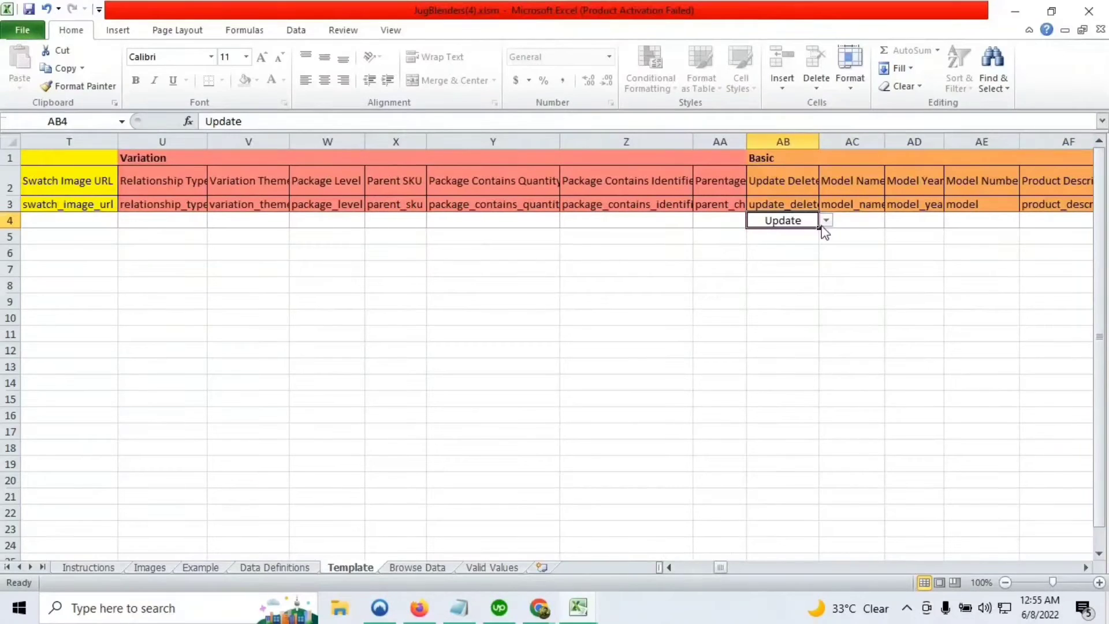
click(903, 220)
click(282, 220)
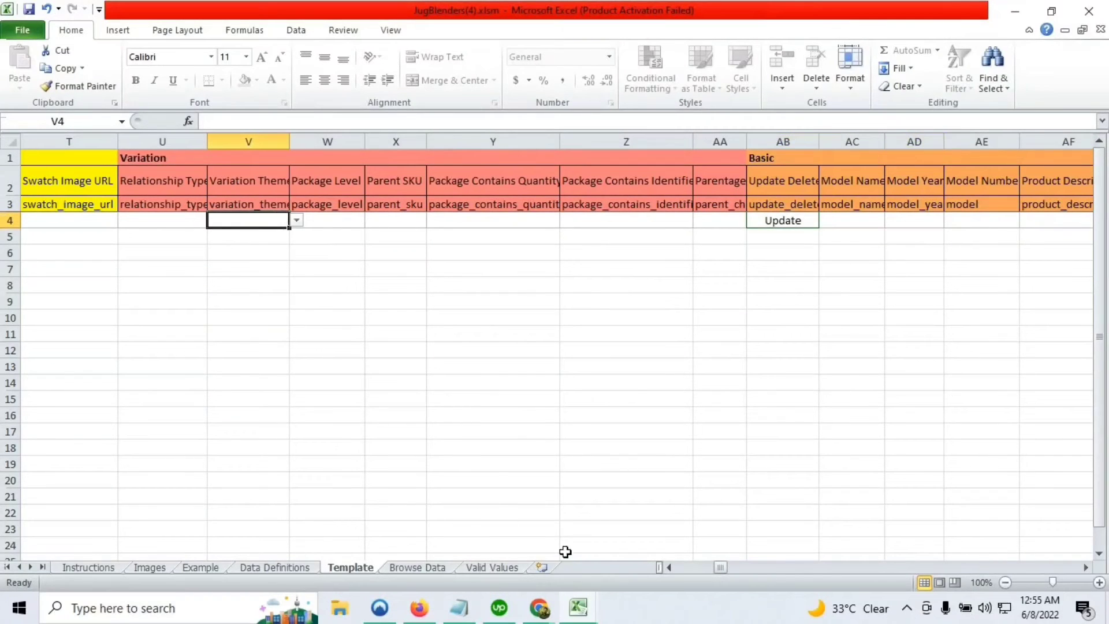
drag(718, 567, 708, 565)
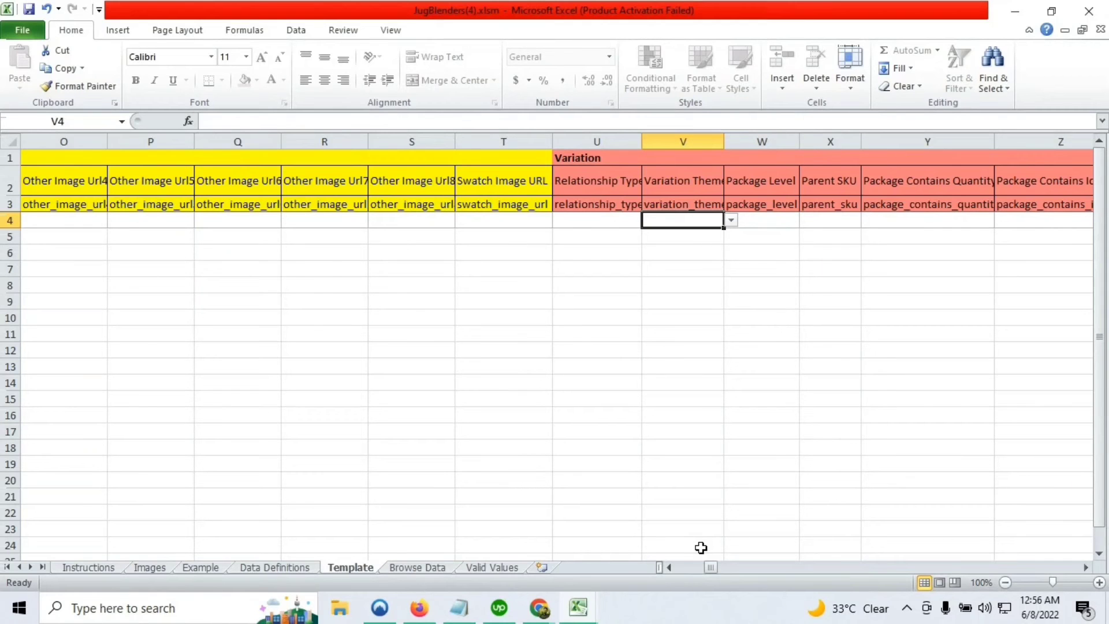
drag(711, 567, 681, 563)
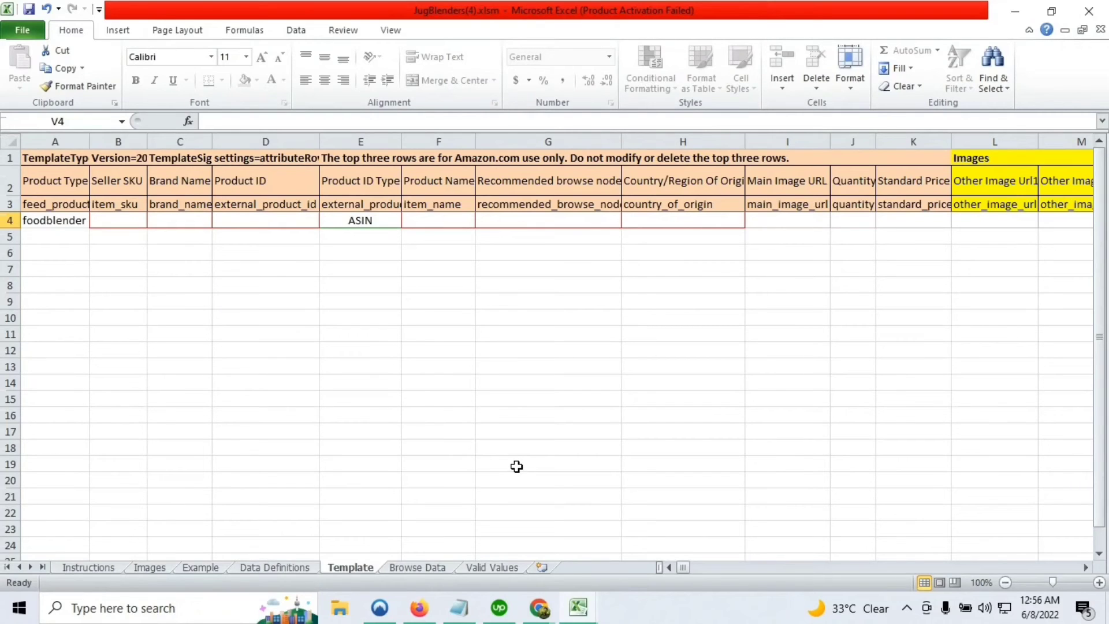
Step: Switch to the JugBlenders(3).xlsm workbook and check the Seller SKU and Product ID entries in rows 4 to 7
click(577, 608)
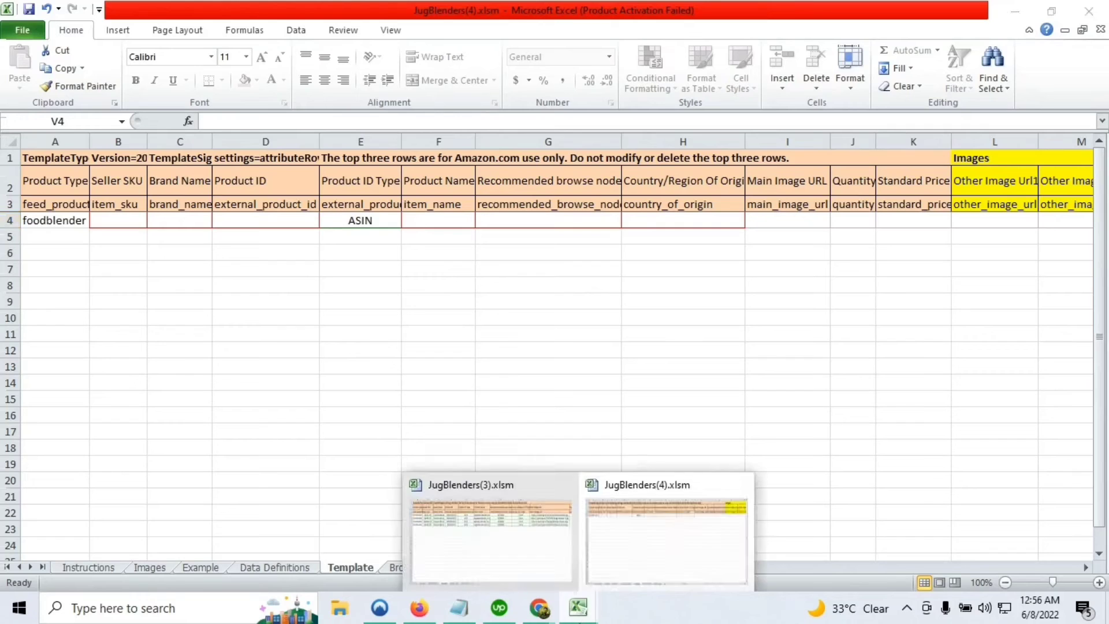
click(488, 564)
drag(685, 568, 682, 569)
drag(126, 220, 134, 270)
click(460, 608)
click(459, 608)
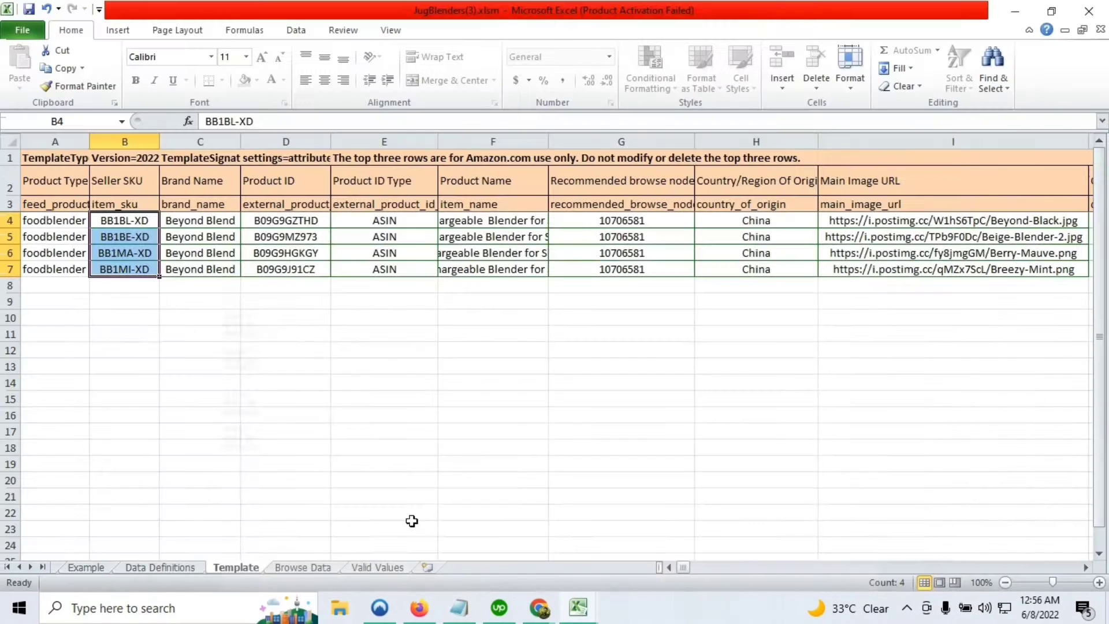
drag(272, 221, 280, 269)
click(404, 354)
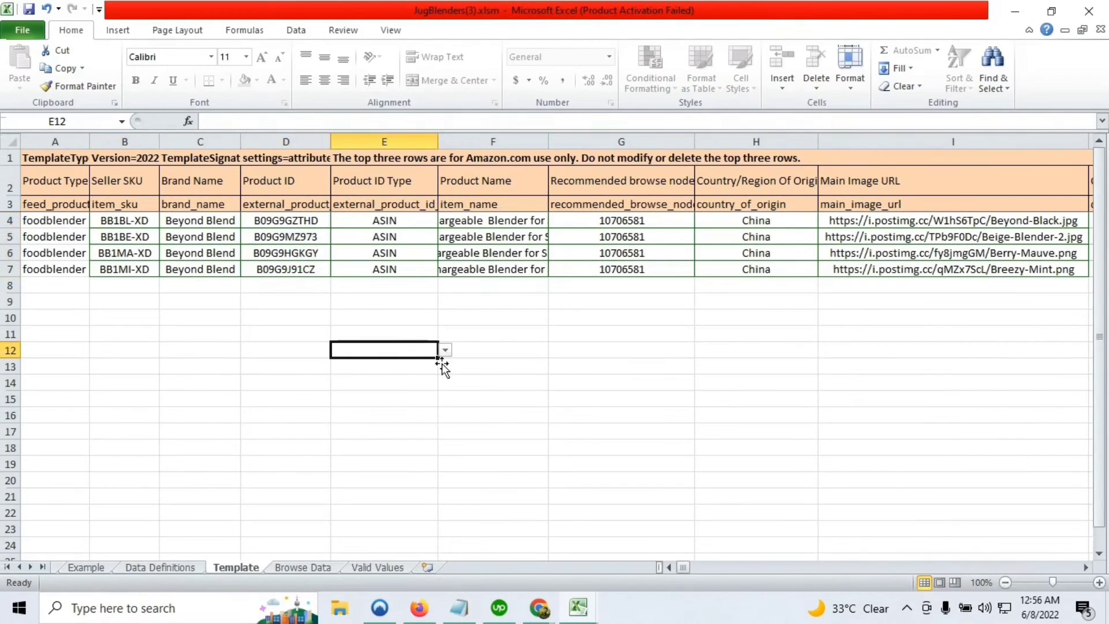
Step: Examine the browse node, country, price and Main Image URL columns for the four blenders, inspecting row 4's main image link
click(1086, 568)
click(1086, 568)
click(1086, 568)
click(1086, 568)
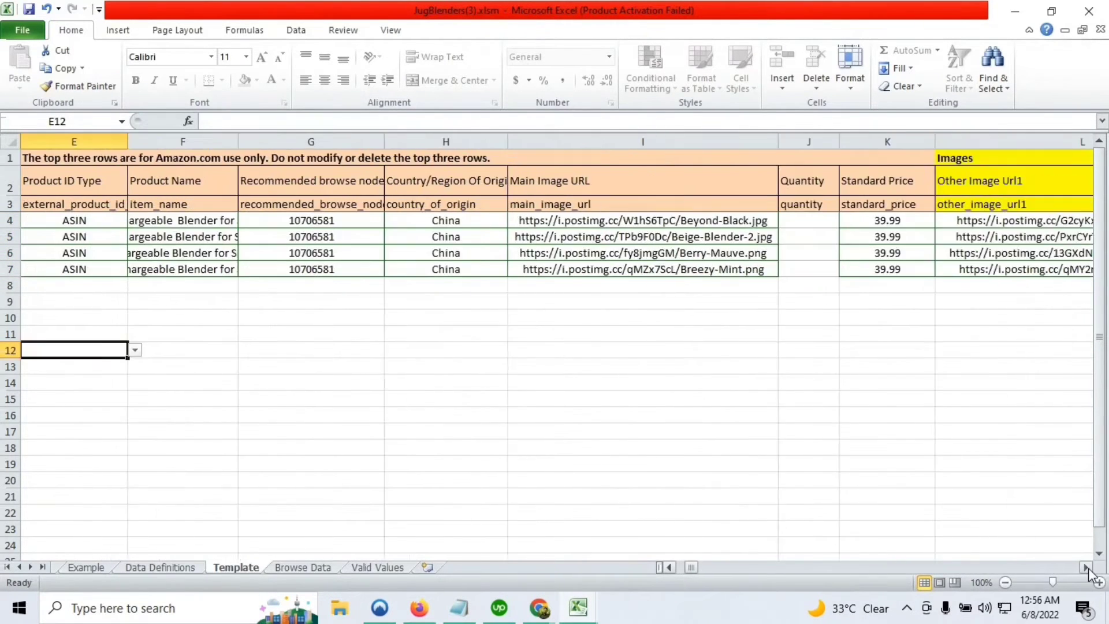
click(1086, 568)
click(1086, 568)
click(1086, 568)
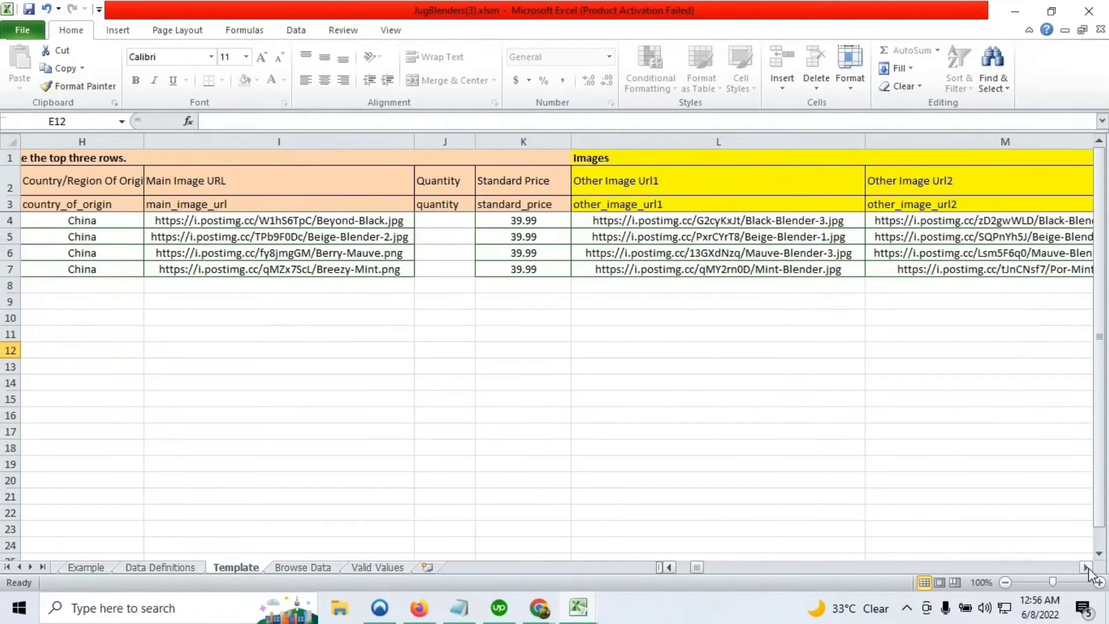
click(672, 569)
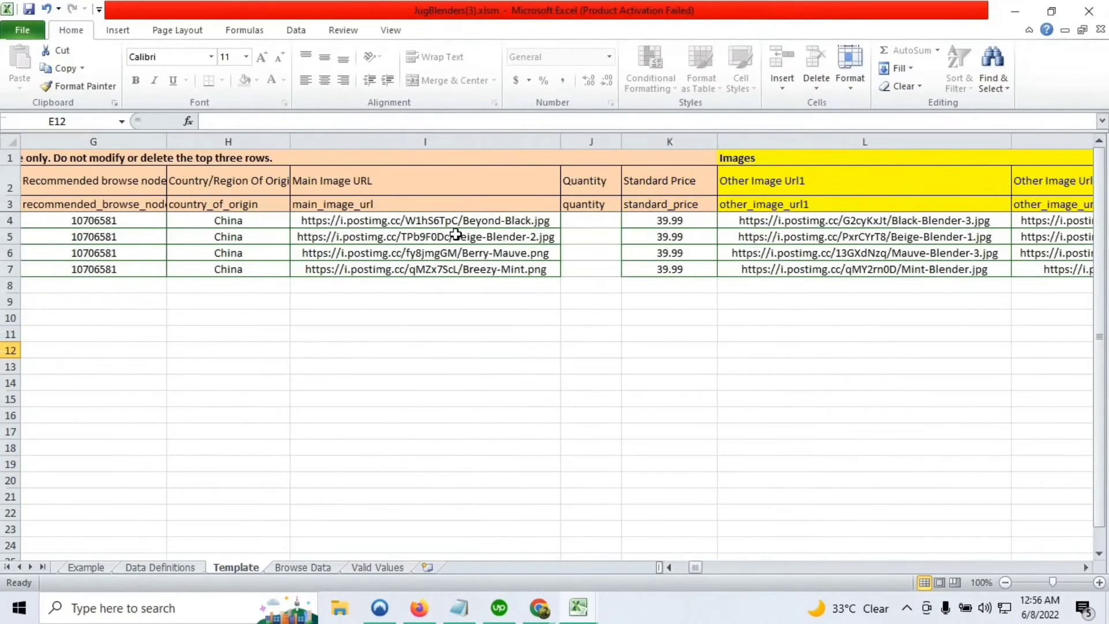
click(475, 222)
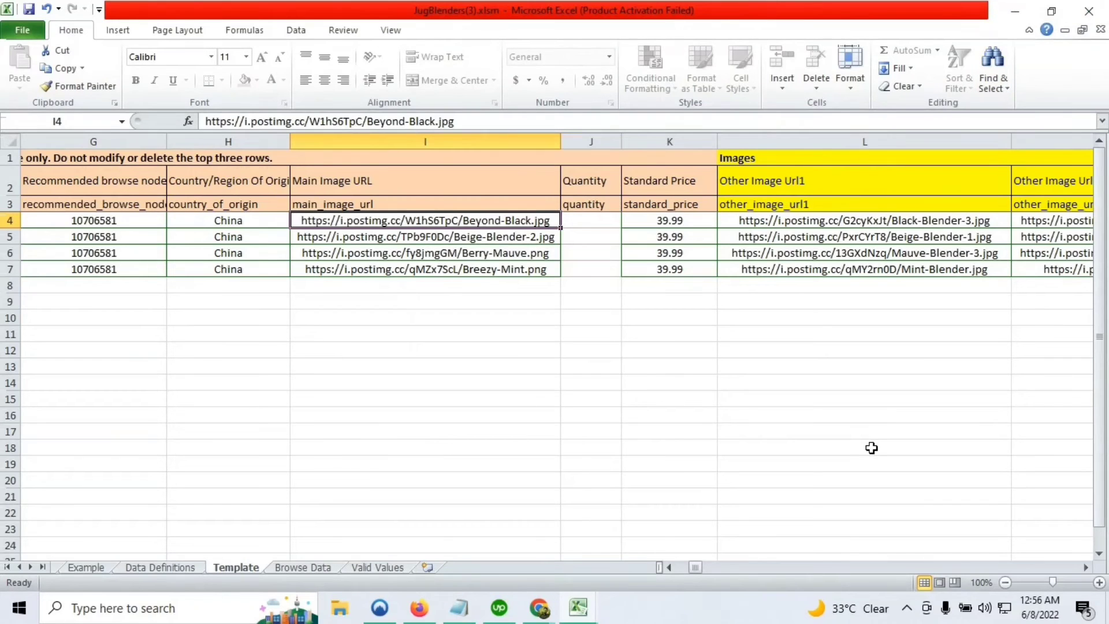
Step: Examine the Other Image URL, Variation and Update Delete columns for the four blender rows
click(1087, 568)
click(1086, 568)
click(1086, 567)
click(1087, 568)
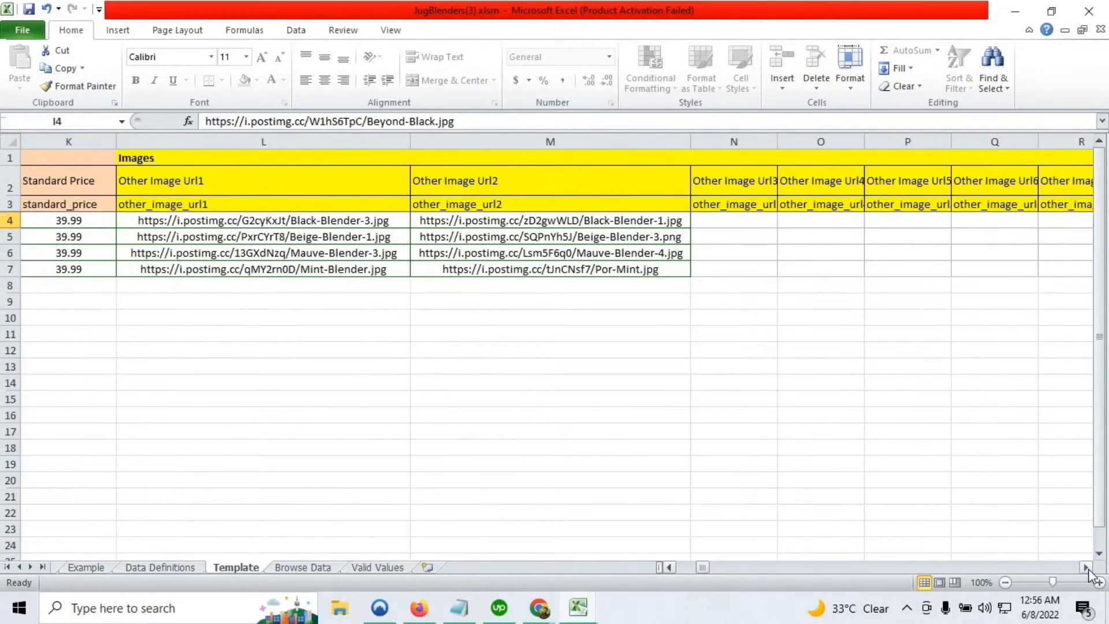
click(1087, 567)
click(1086, 567)
click(1086, 568)
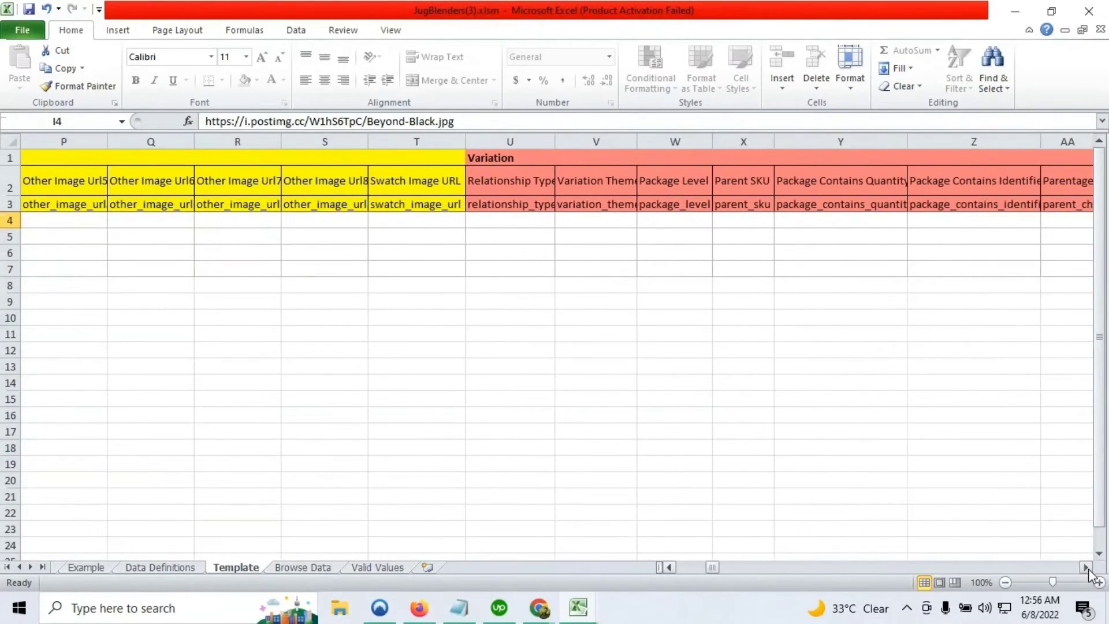
click(1086, 567)
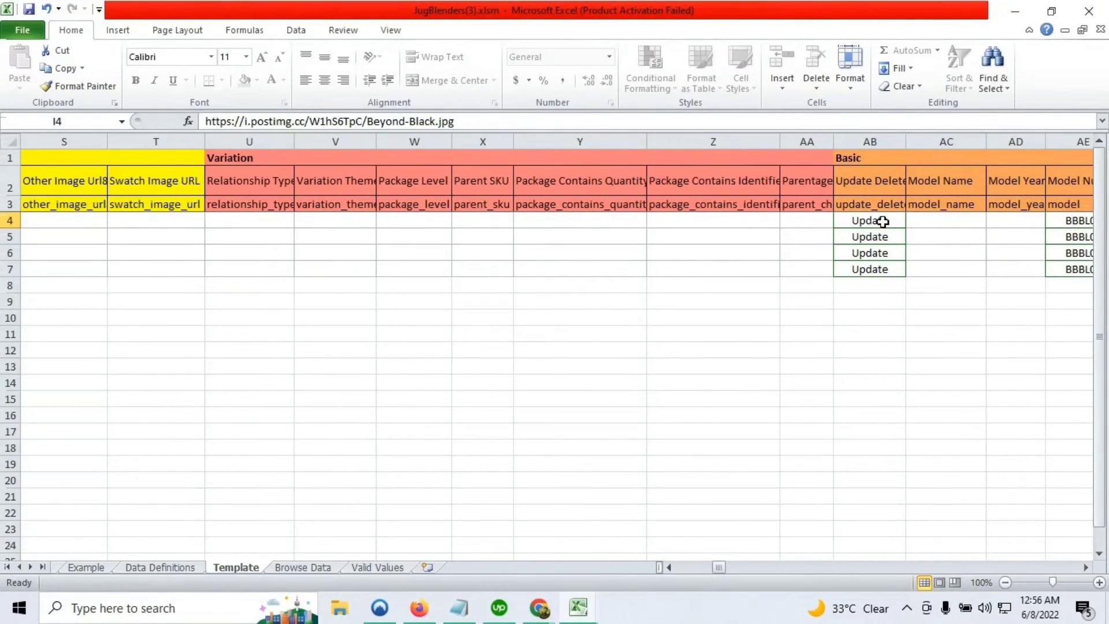
Step: Widen the Fulfillment Centre ID column to fit its header and view the options available for row 4
click(712, 568)
drag(712, 568, 902, 581)
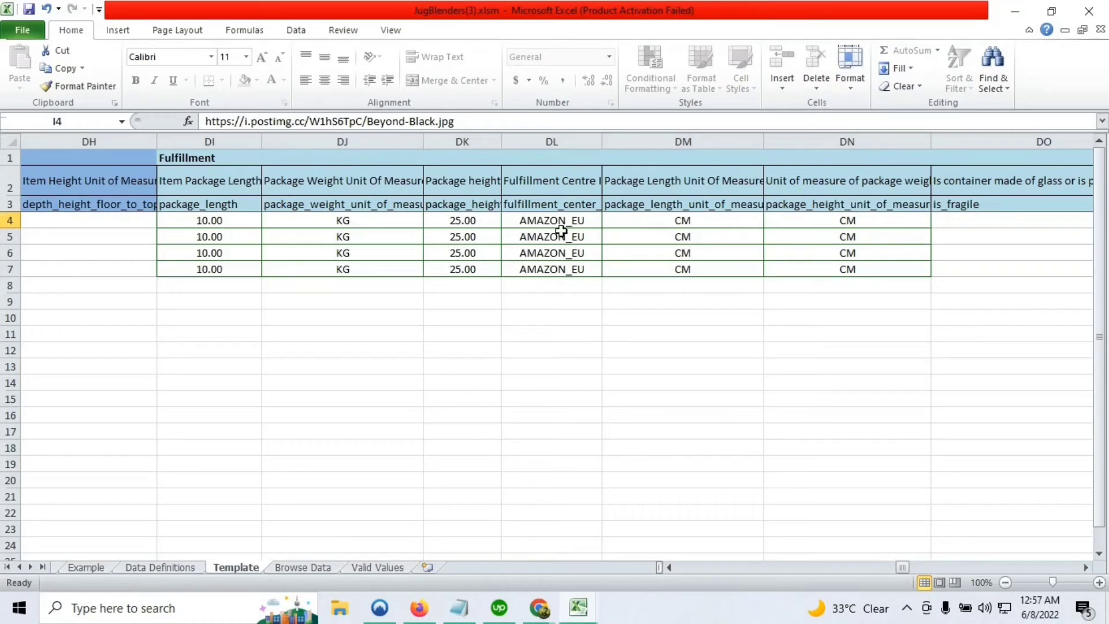
drag(605, 146, 633, 145)
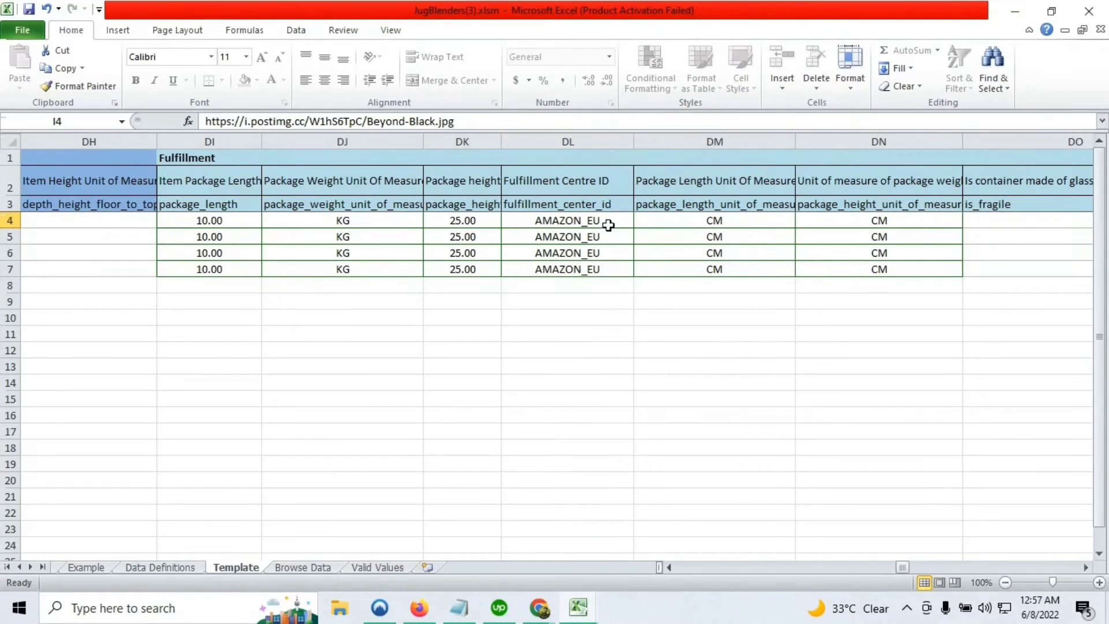
click(564, 220)
click(640, 221)
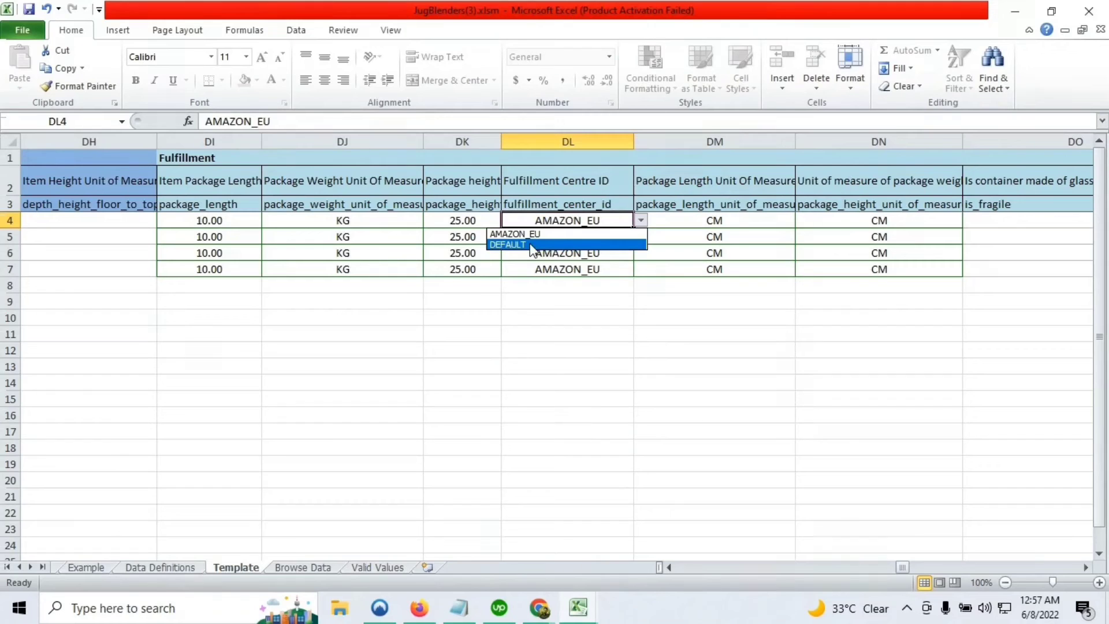
key(Escape)
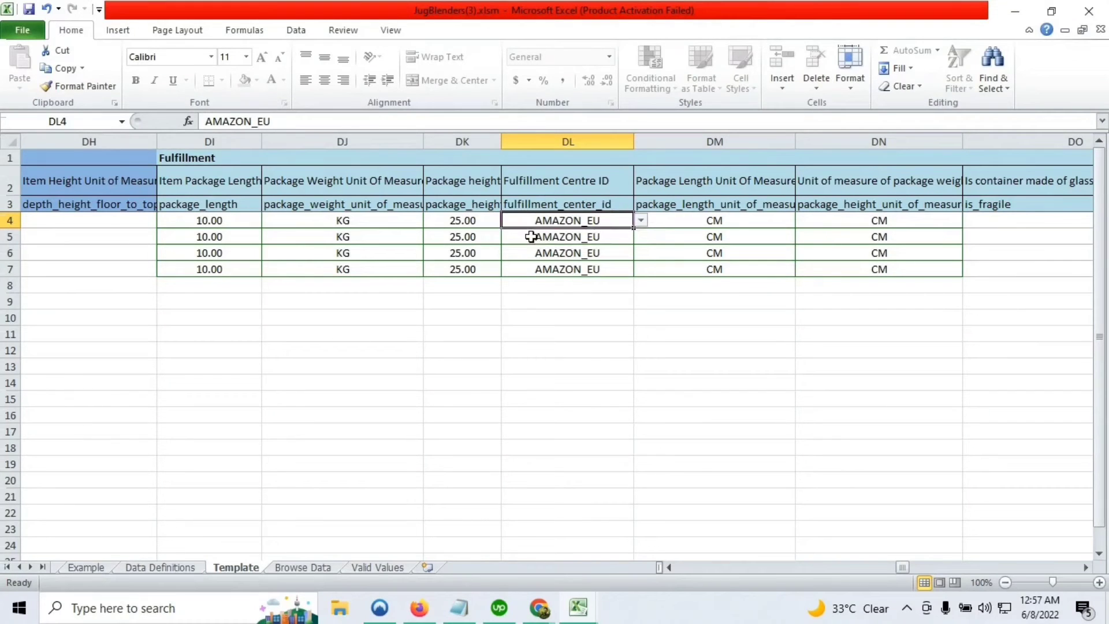
Step: Check the Fulfillment Centre ID of each blender row, choose AMAZON_EU for row 4, and save the workbook
click(585, 238)
click(589, 255)
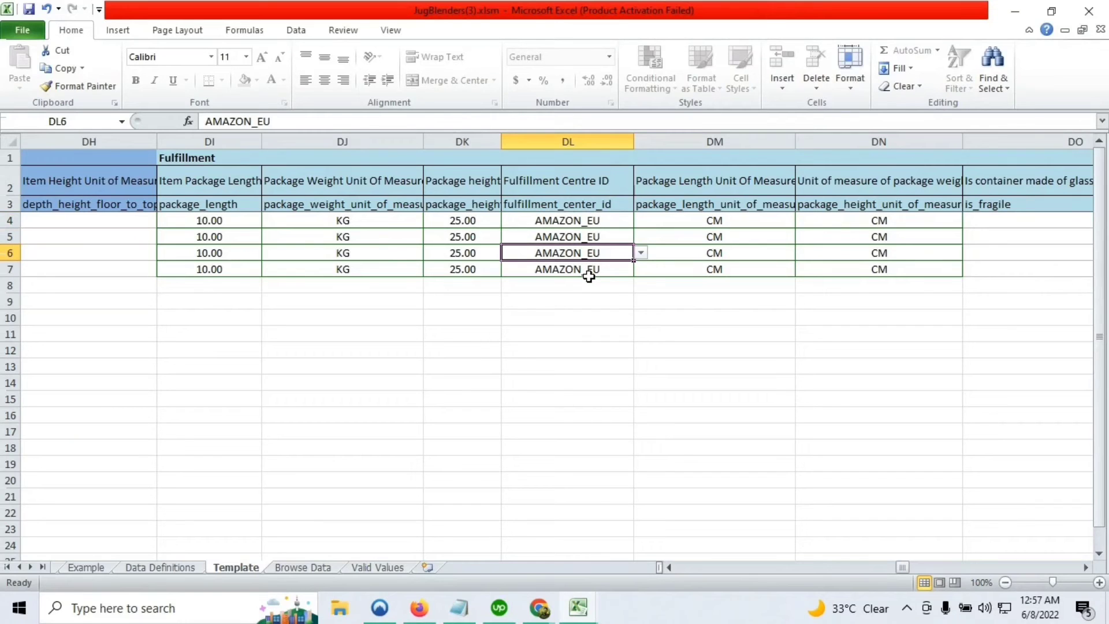
click(589, 274)
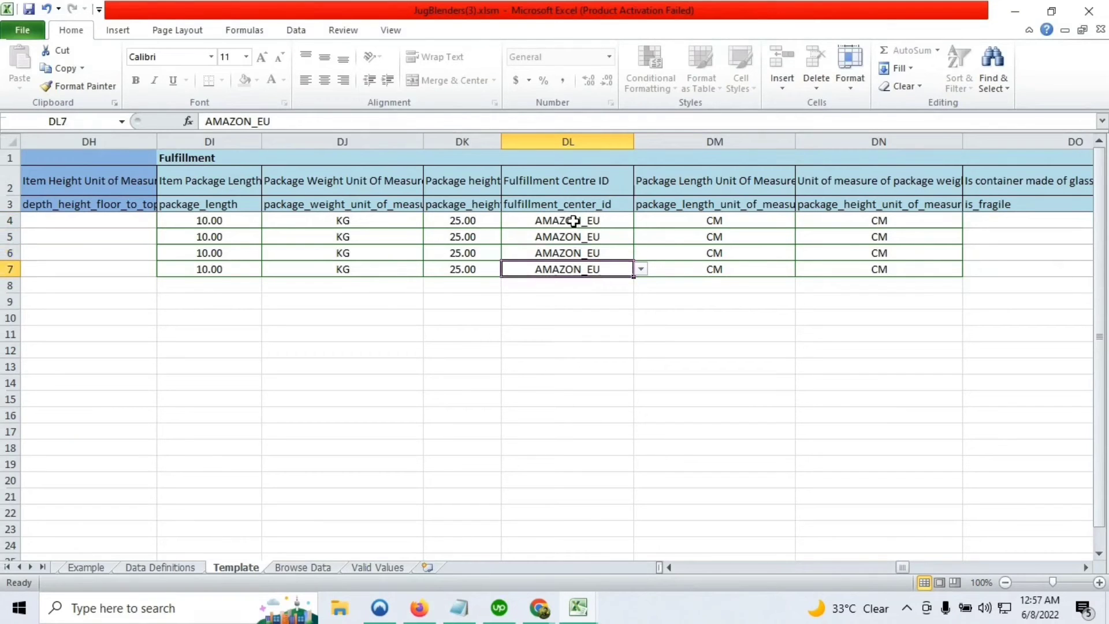
click(578, 220)
click(642, 220)
click(585, 234)
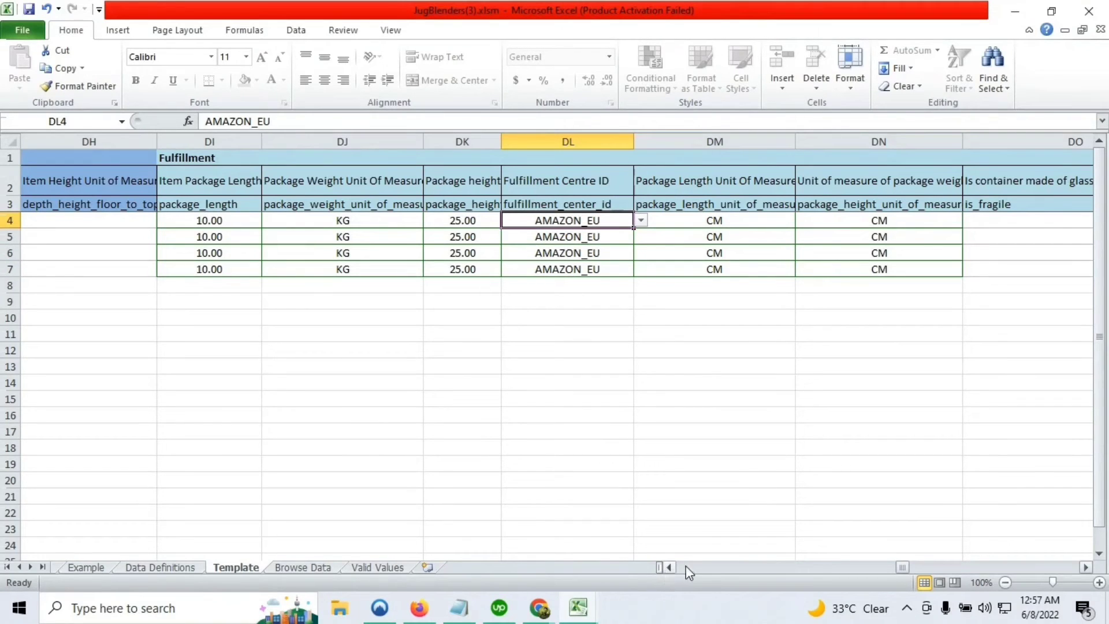
click(907, 570)
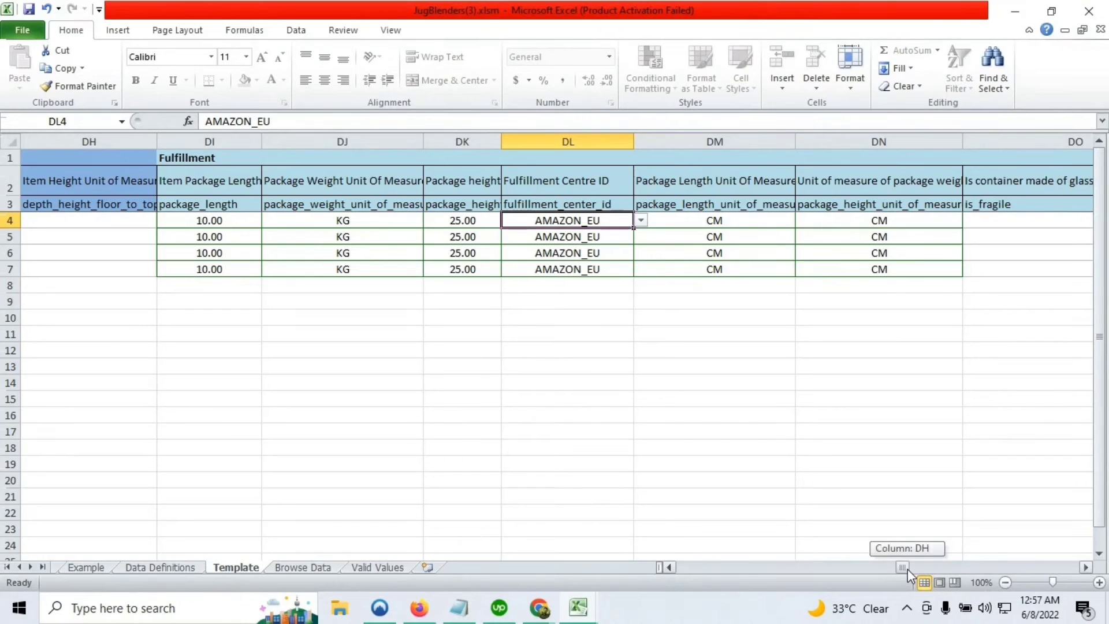
click(29, 11)
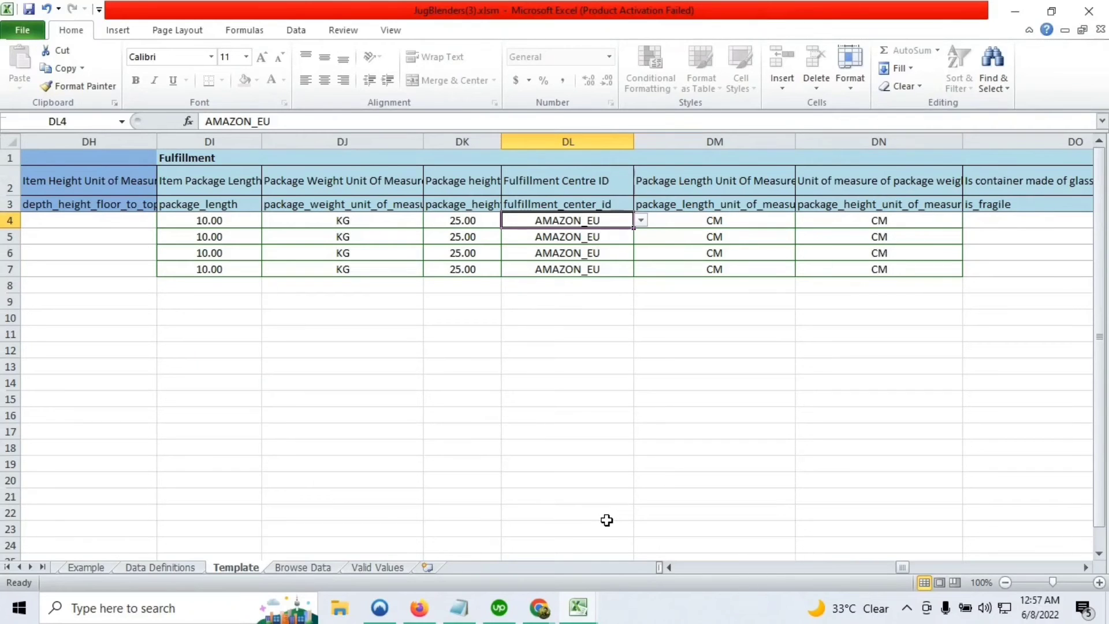
Step: Switch to Seller Central in Firefox and open the inventory file upload page under Add Products via Upload
click(419, 610)
scroll(483, 354, up, 15)
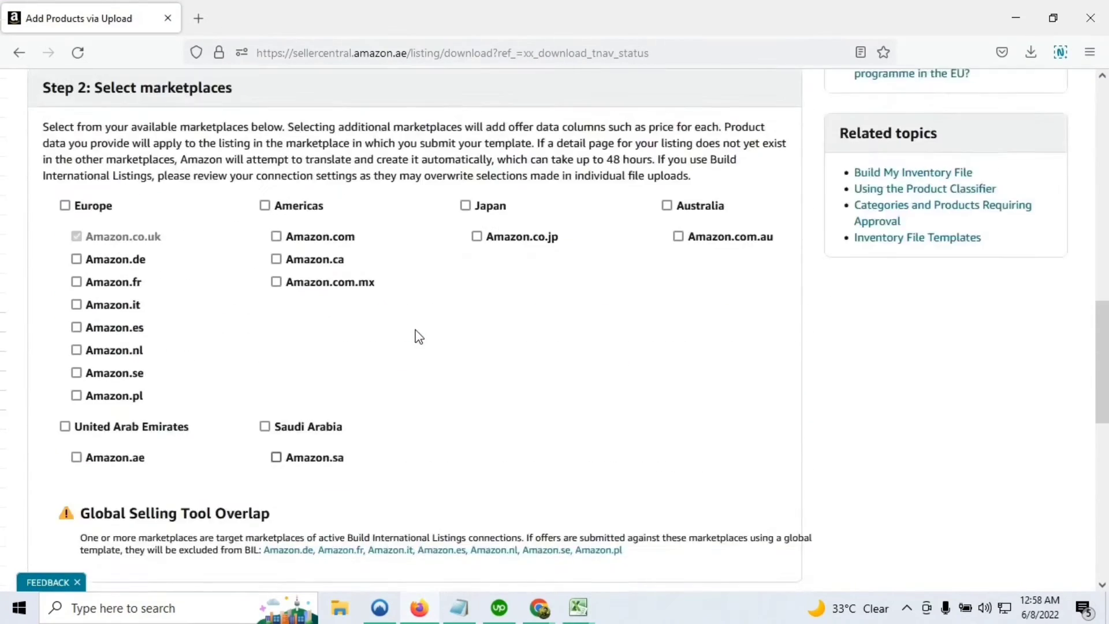
scroll(423, 354, up, 6)
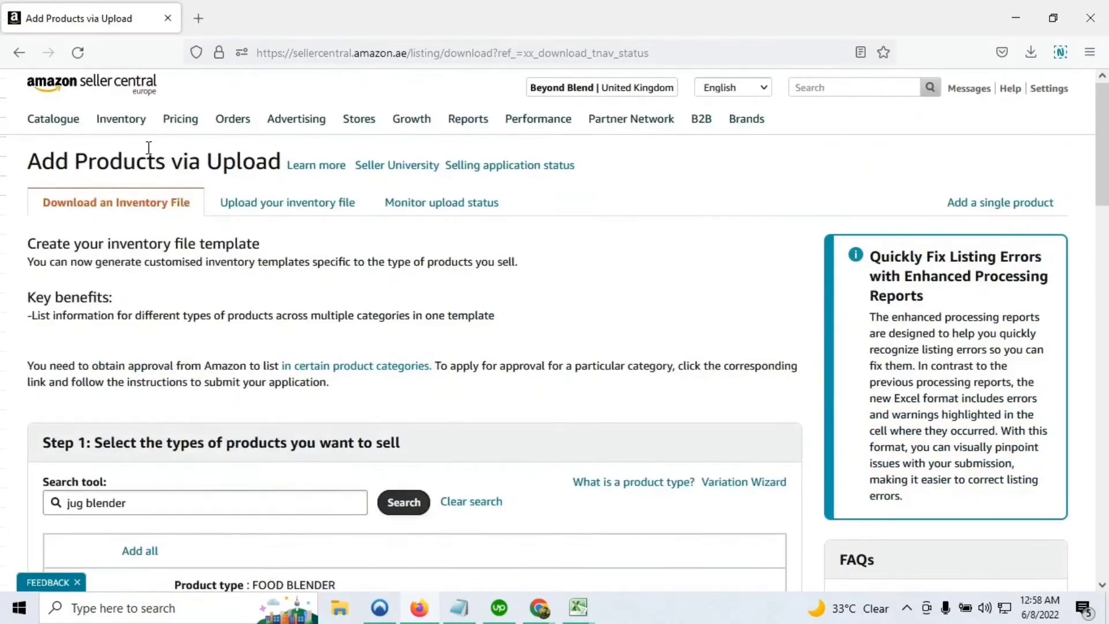
mouse_move(134, 129)
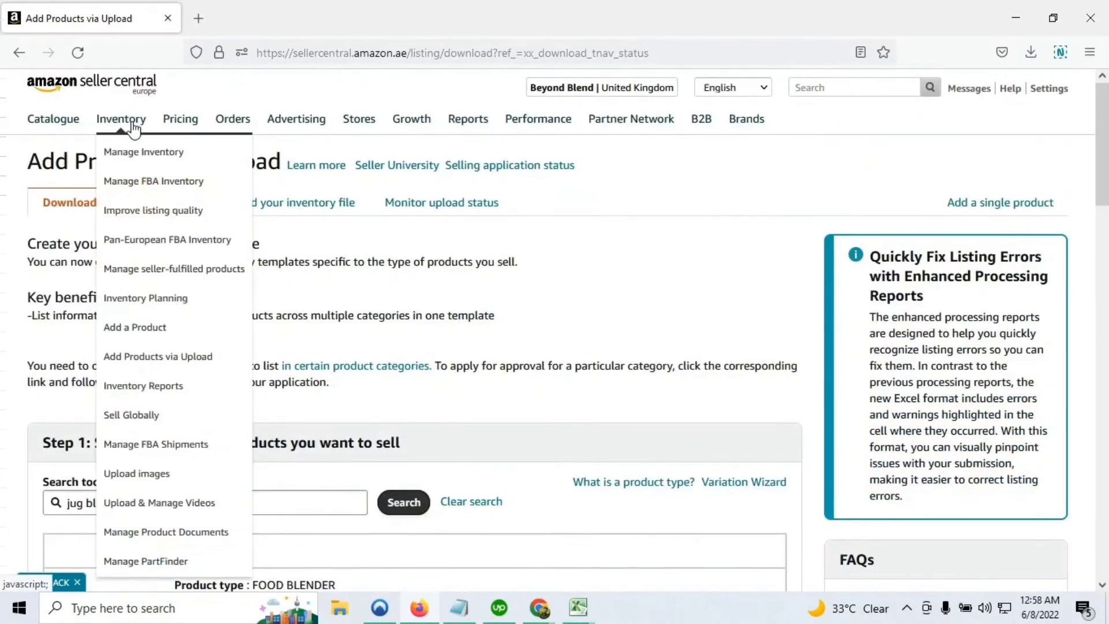
click(147, 365)
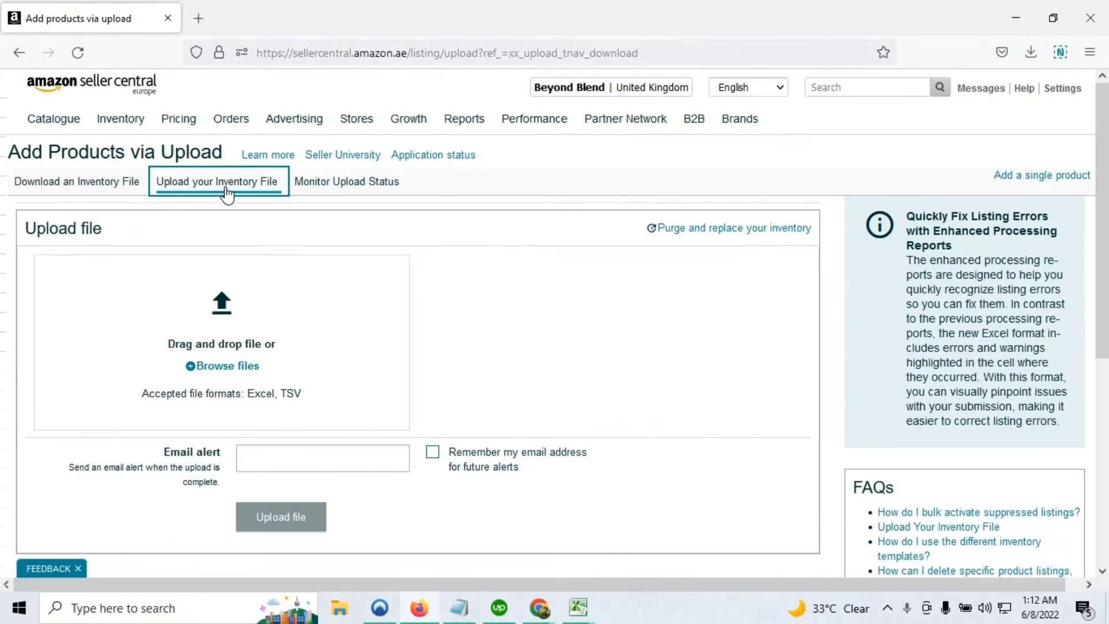
Step: Choose JugBlenders(3).xlsm from the Desktop as the inventory file and upload it
scroll(298, 254, down, 2)
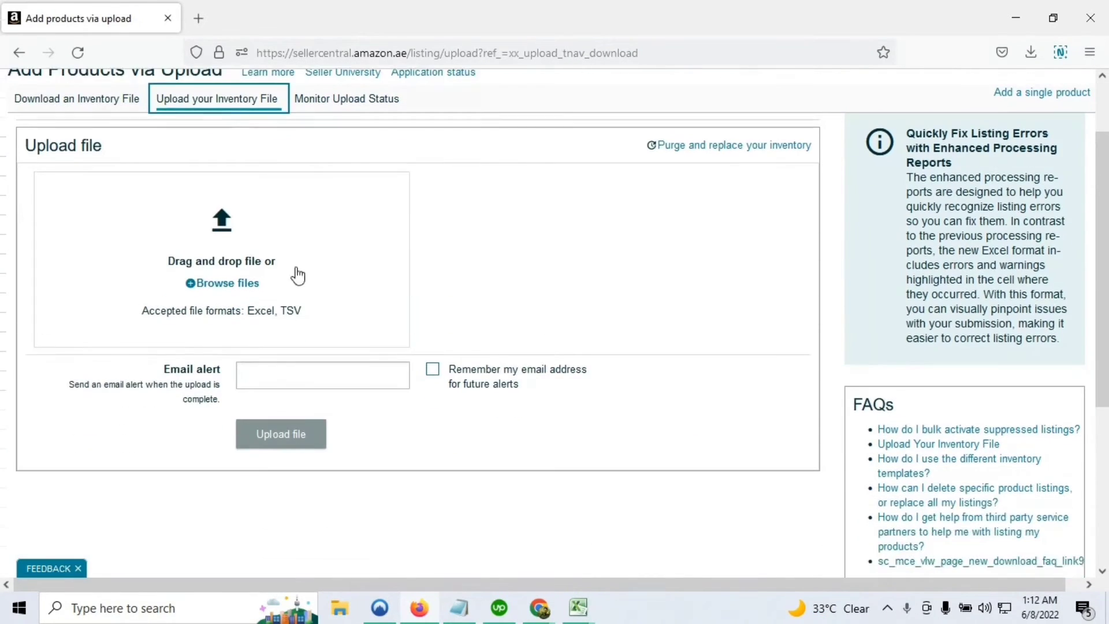
click(228, 283)
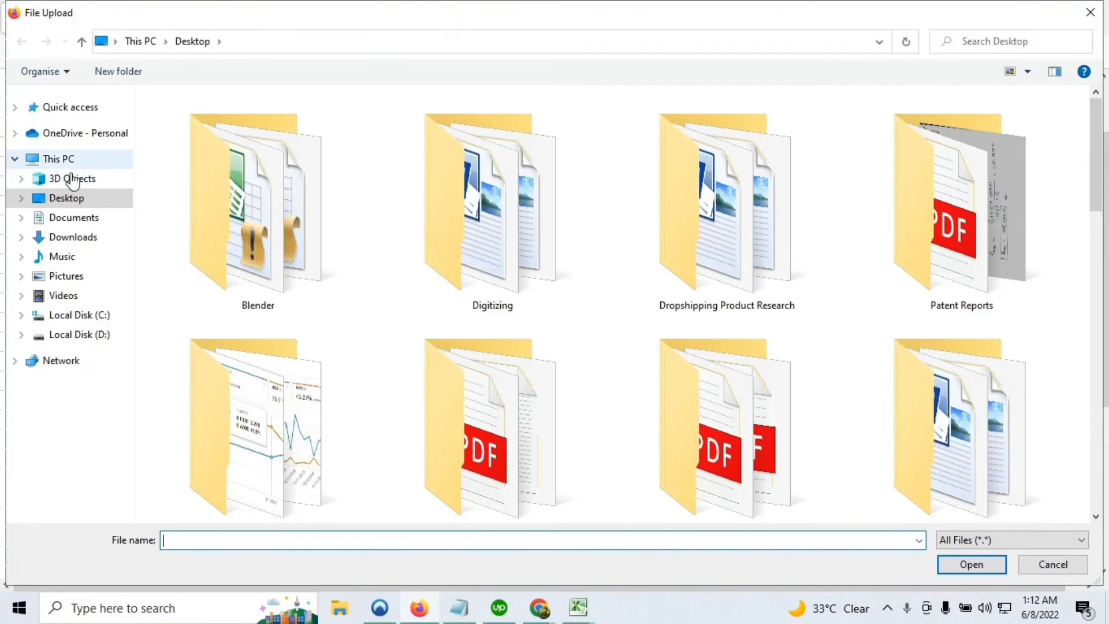
drag(1096, 192, 1083, 341)
click(1004, 315)
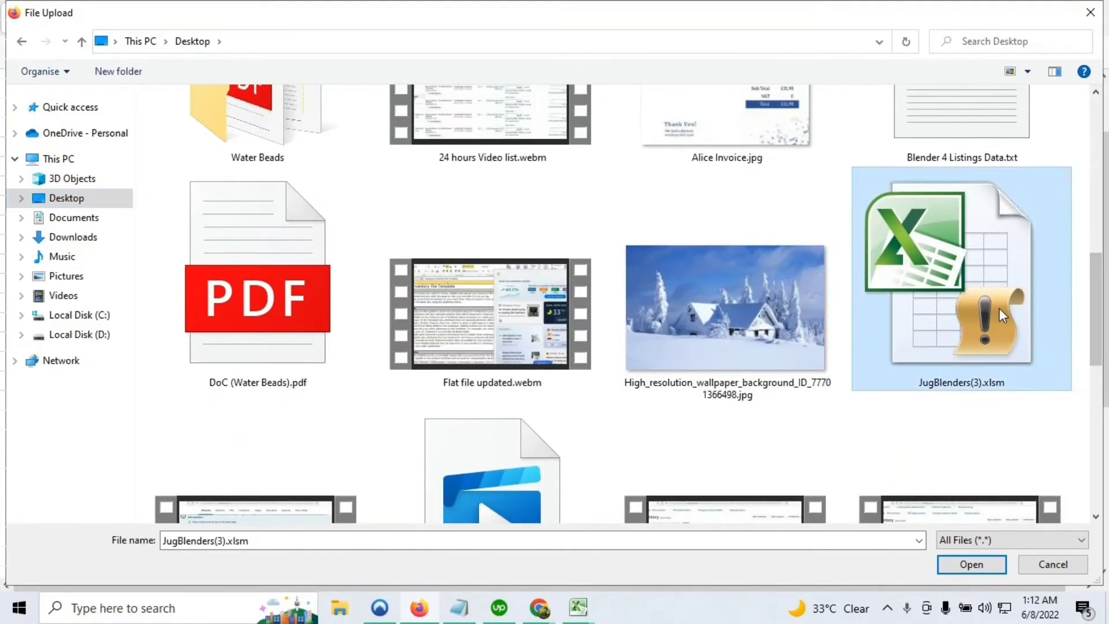
click(971, 564)
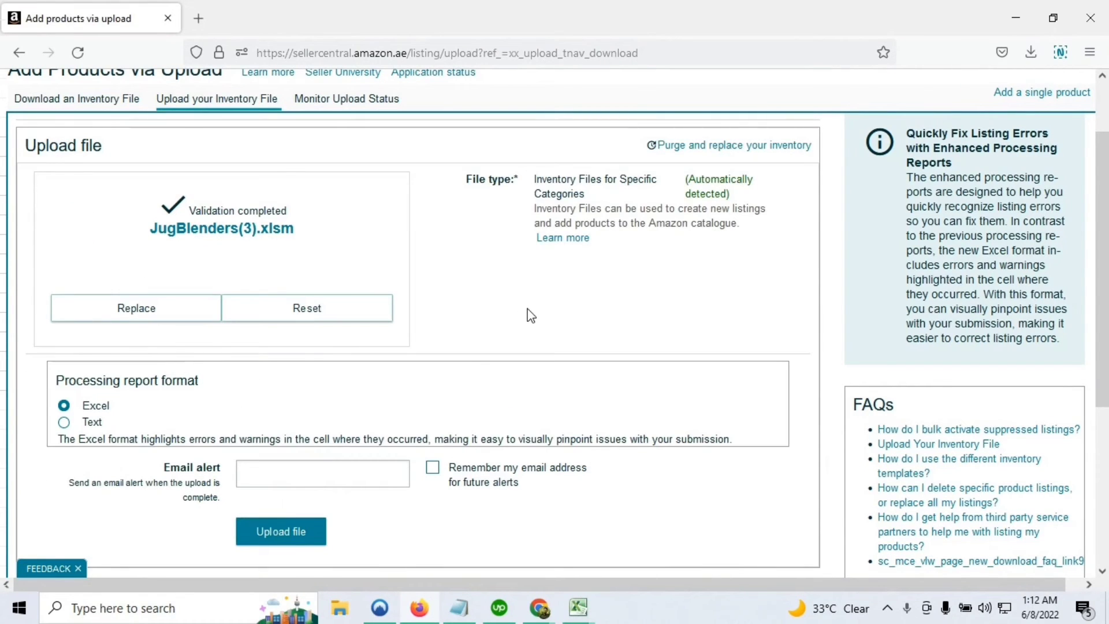
scroll(412, 449, down, 3)
click(296, 462)
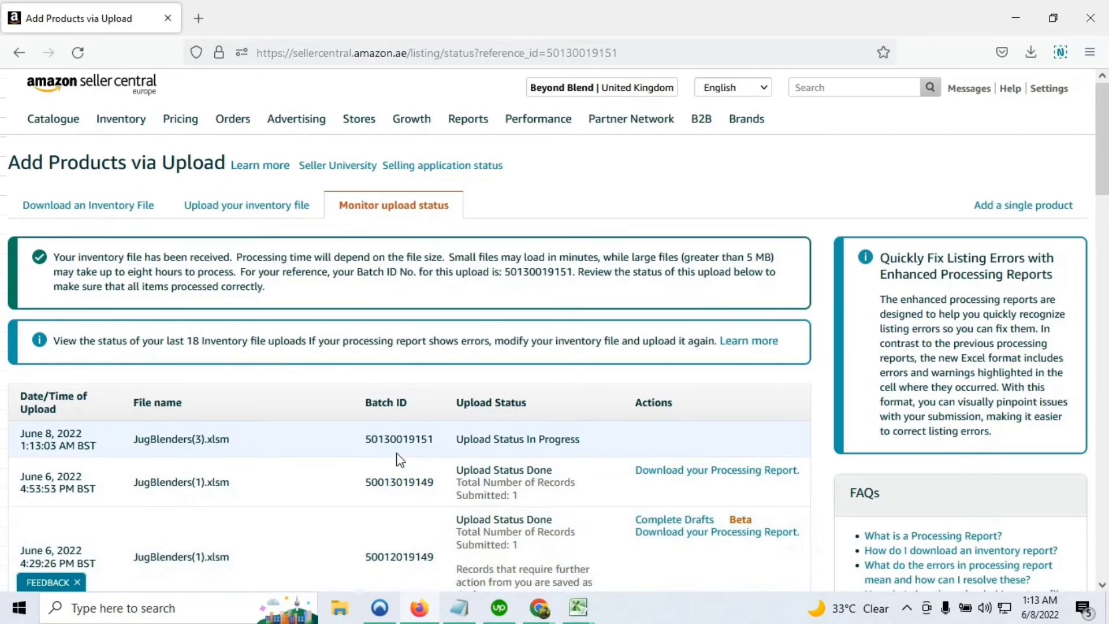
Step: Check the upload status and processing details of the newly submitted JugBlenders(3).xlsm file
scroll(531, 439, down, 3)
scroll(457, 381, up, 3)
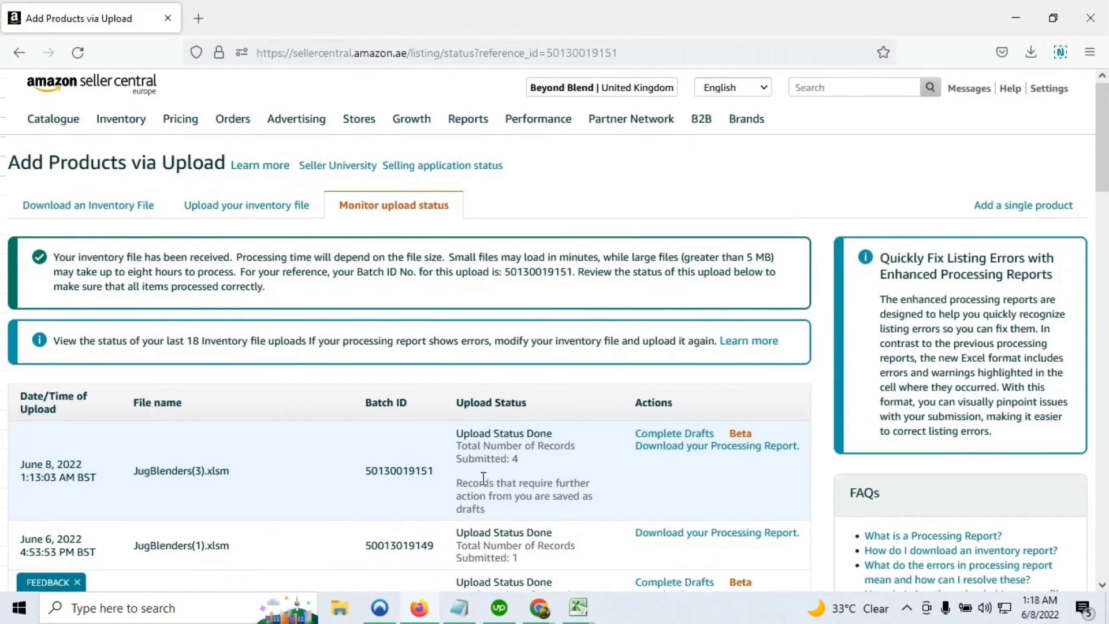
scroll(484, 479, down, 3)
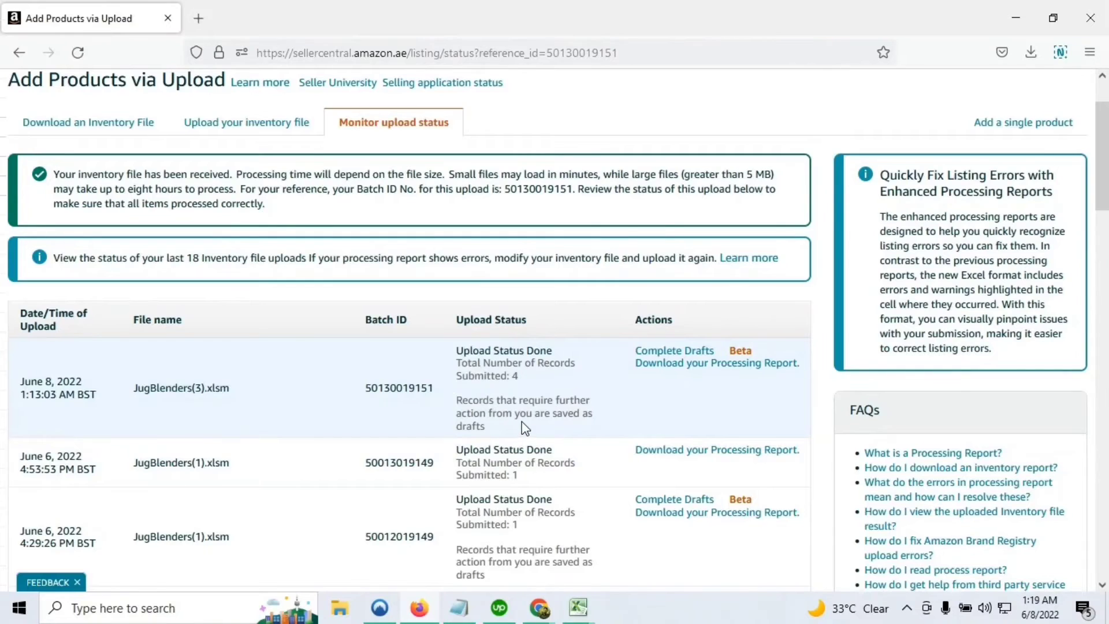
Step: Download the processing report of the newest JugBlenders(3).xlsm upload and bring up its editable copy in Excel
scroll(525, 428, up, 3)
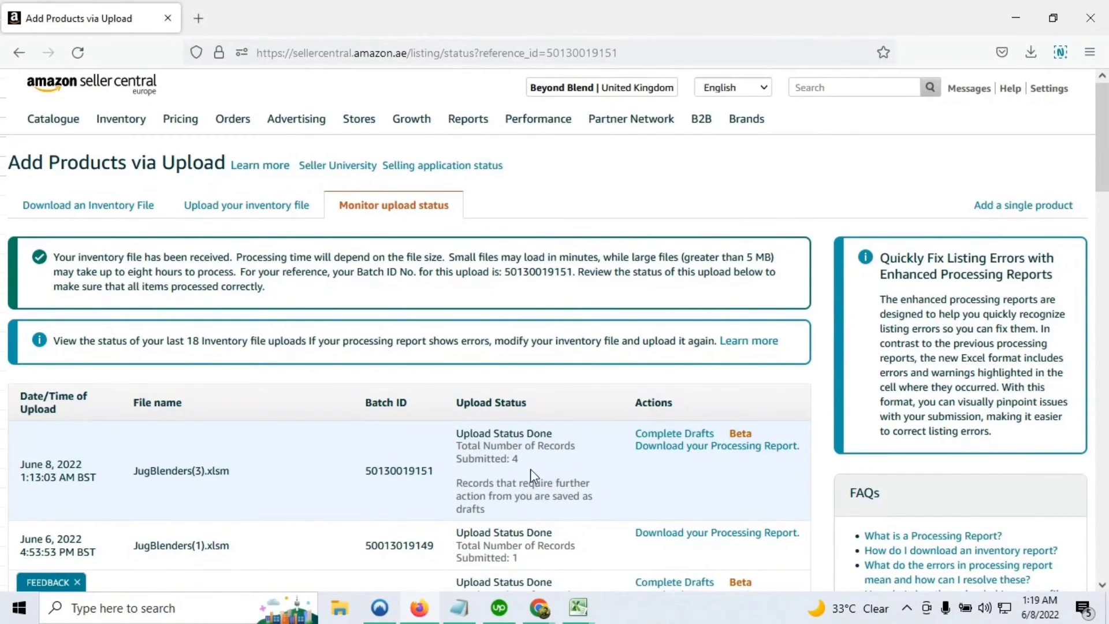
click(655, 451)
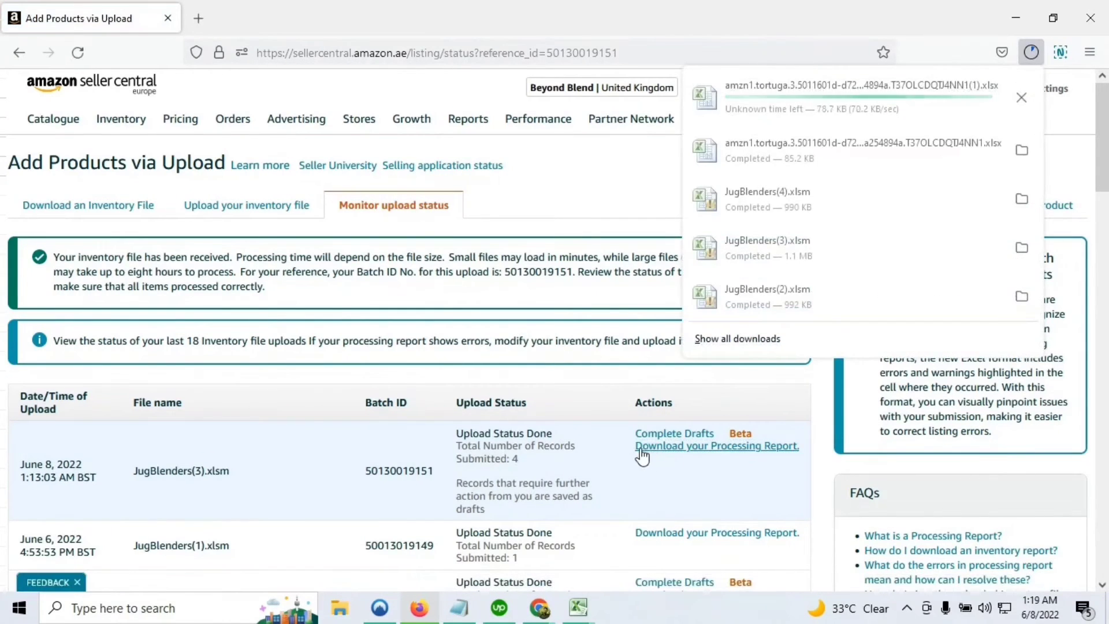
click(837, 95)
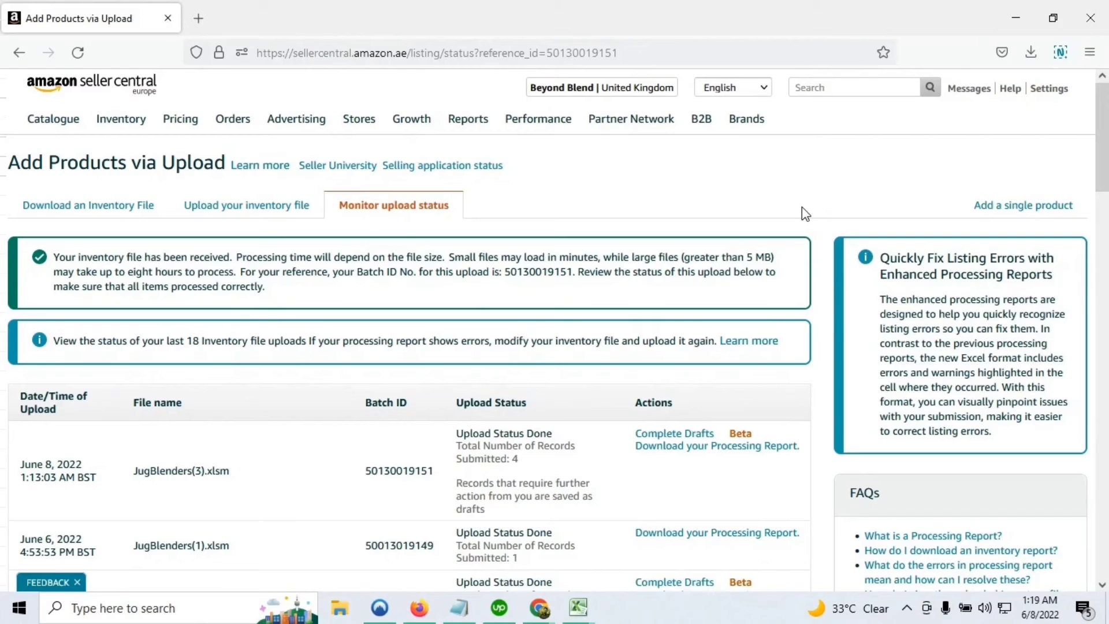
click(1024, 58)
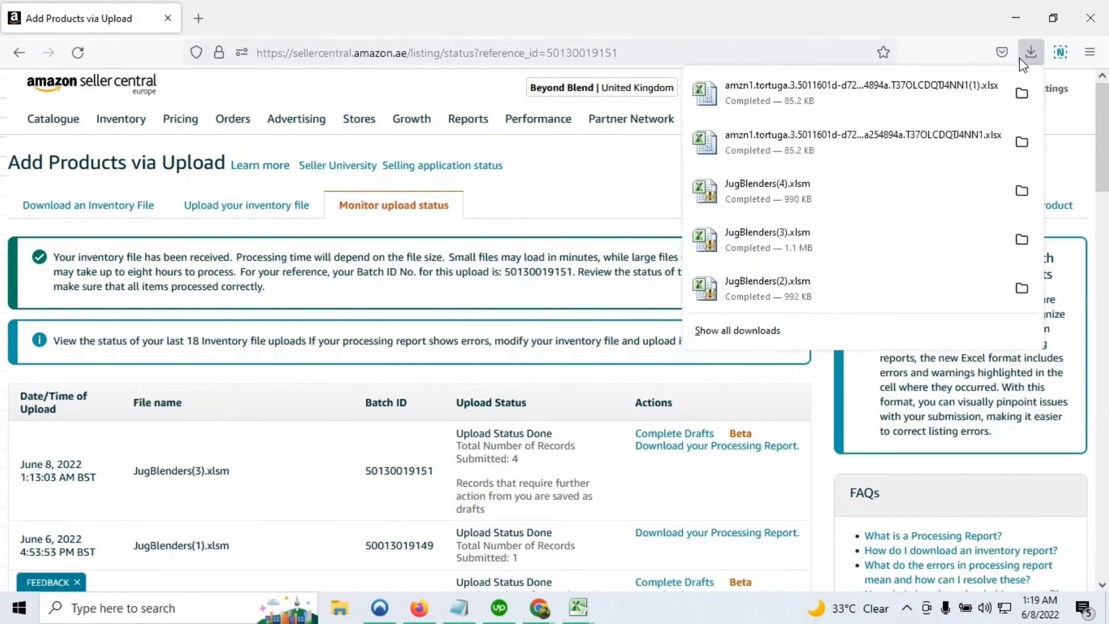
click(834, 101)
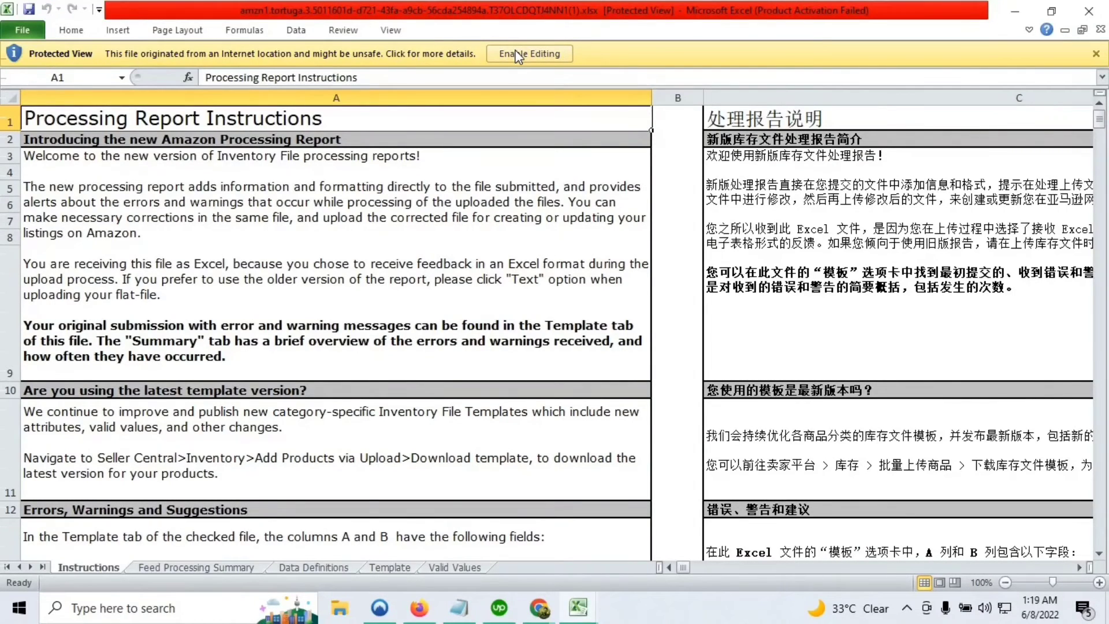
click(577, 608)
click(630, 559)
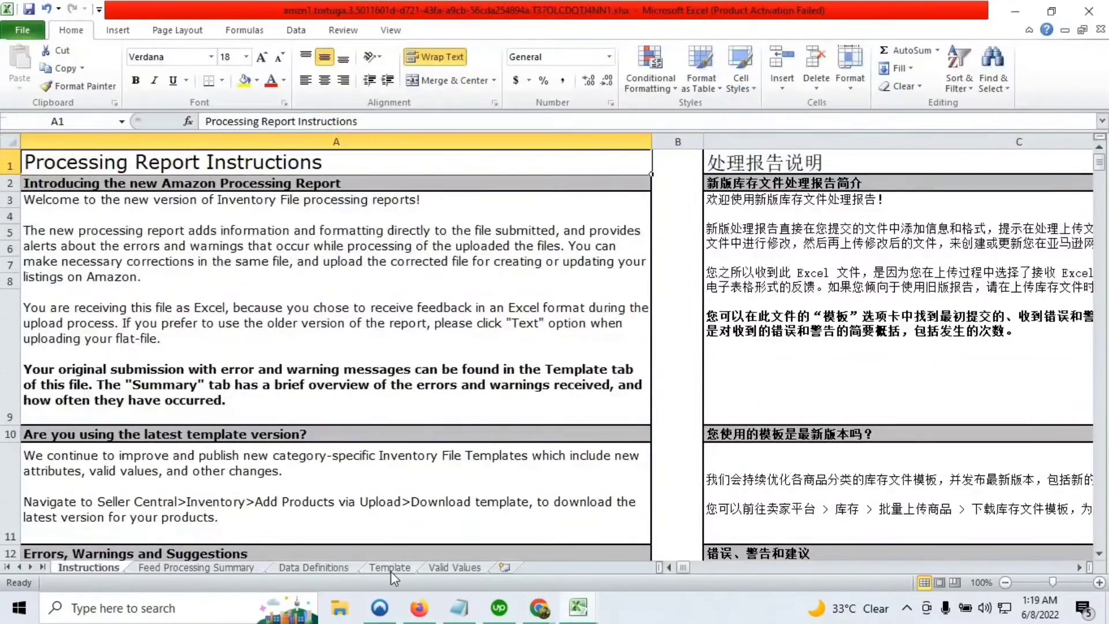
Step: Open the report's Template sheet, widen column A and check the number of attributes with errors for each blender
click(388, 567)
click(543, 450)
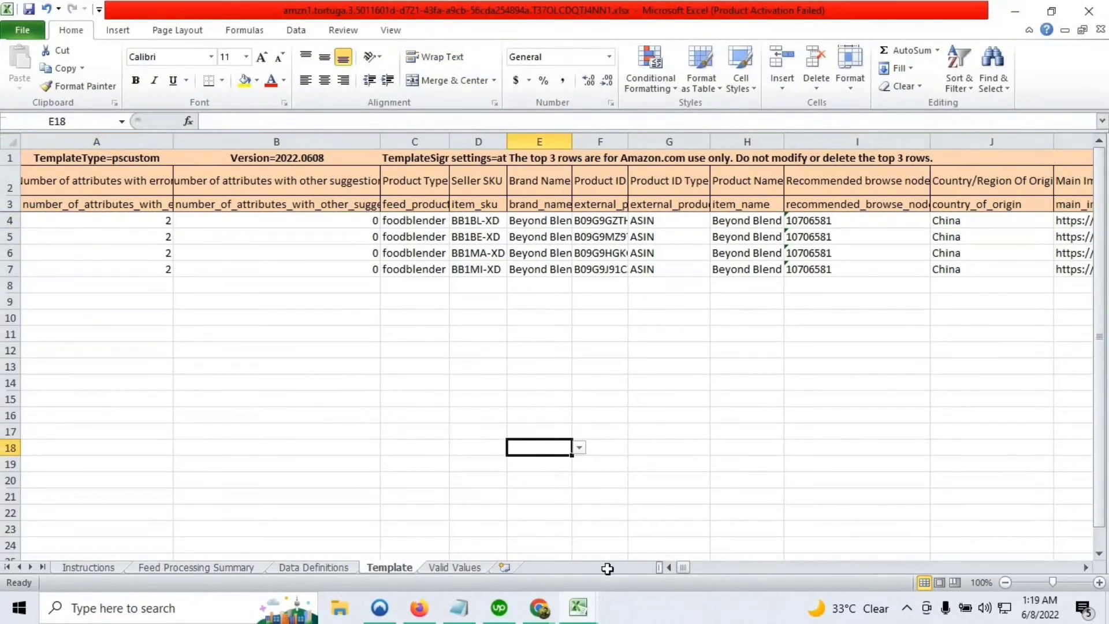
drag(173, 141, 207, 144)
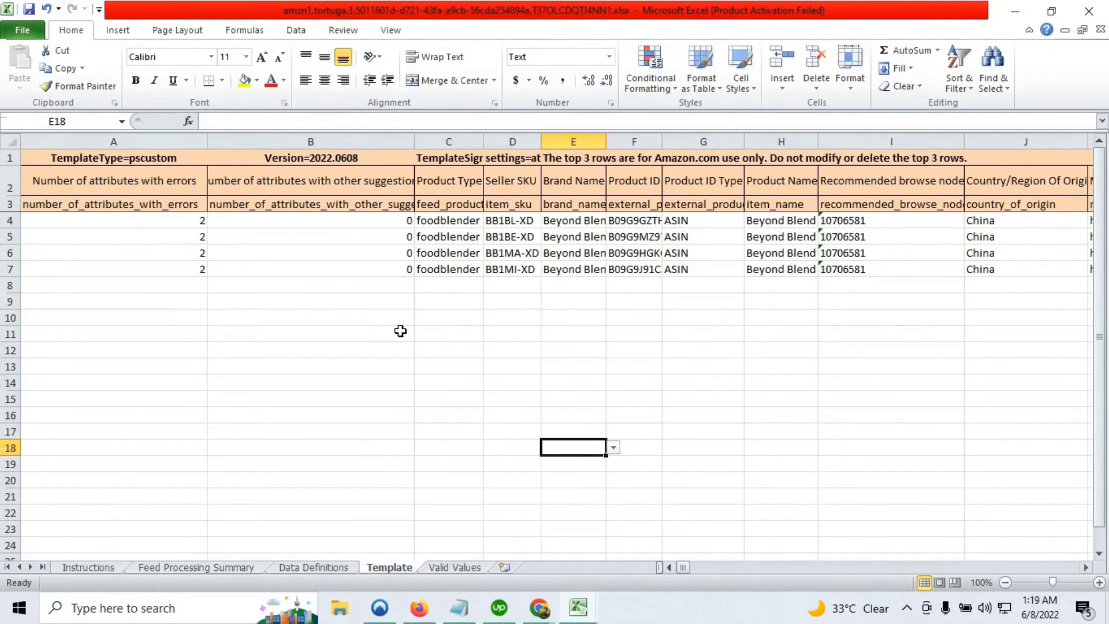
click(185, 218)
click(173, 233)
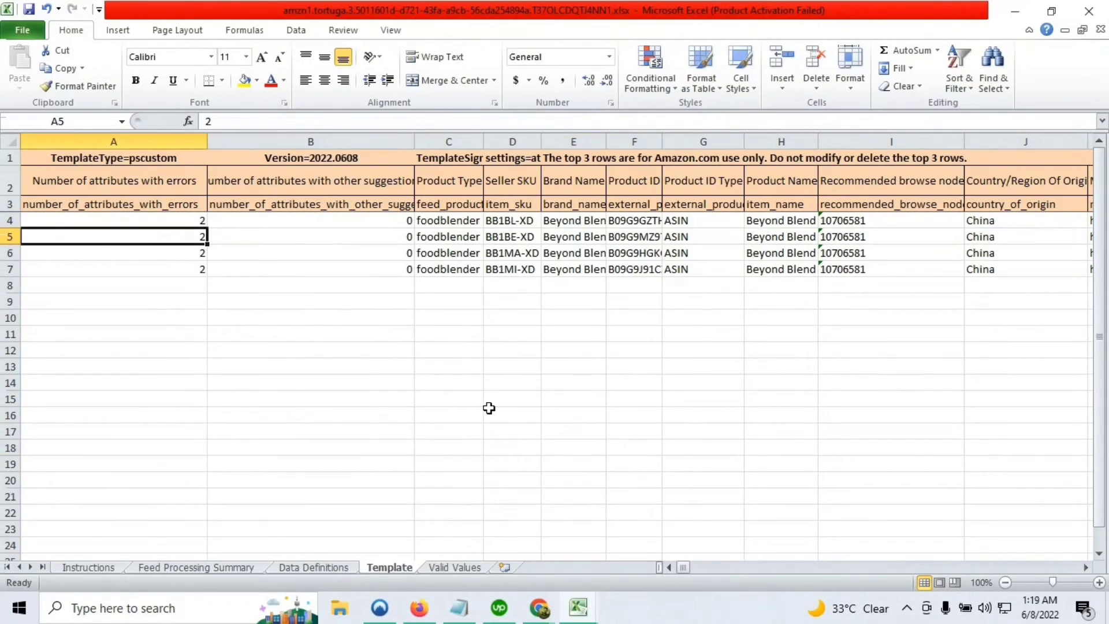
Step: Examine the highlighted battery and Applicable Dangerous Goods Regulations cells in the report, widening their columns to read the headings
drag(681, 568, 919, 560)
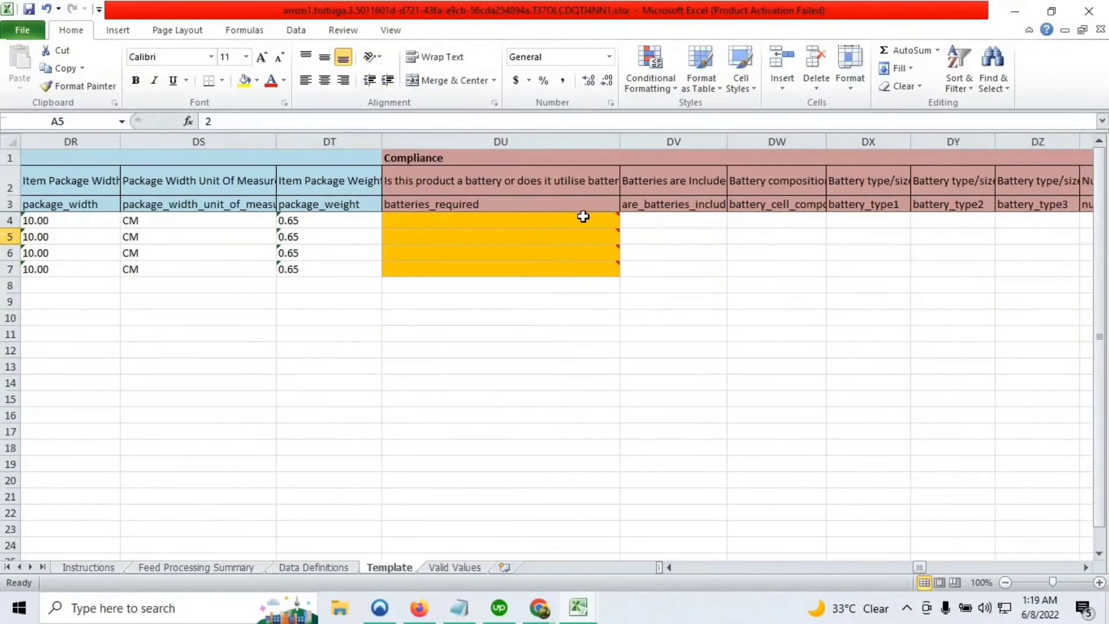
mouse_move(617, 218)
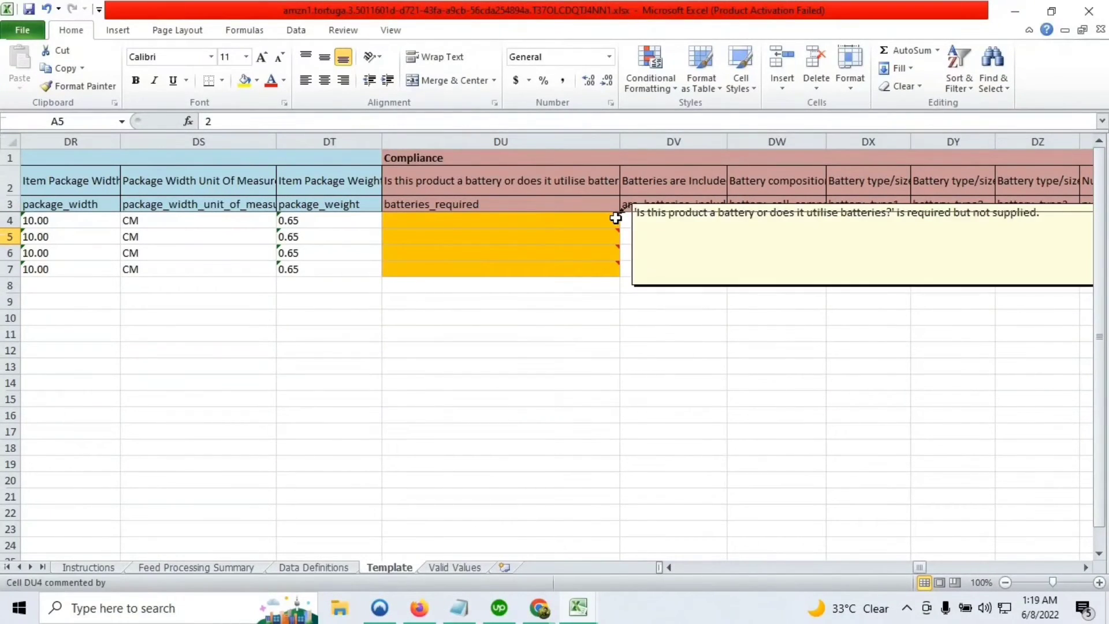
drag(620, 144, 654, 144)
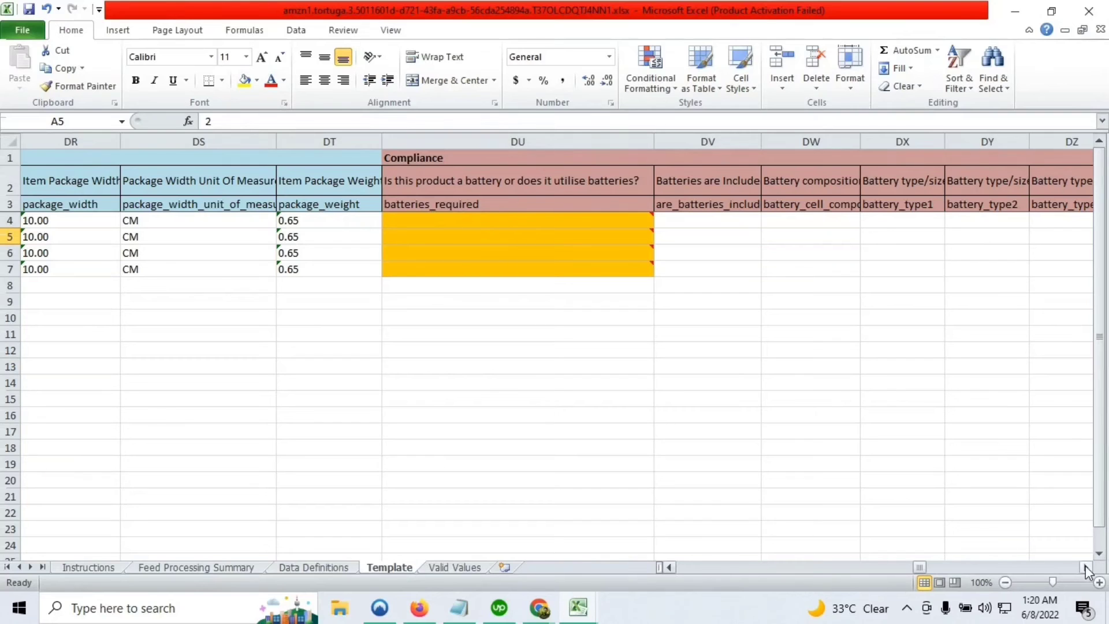
drag(1086, 568, 1086, 568)
click(780, 222)
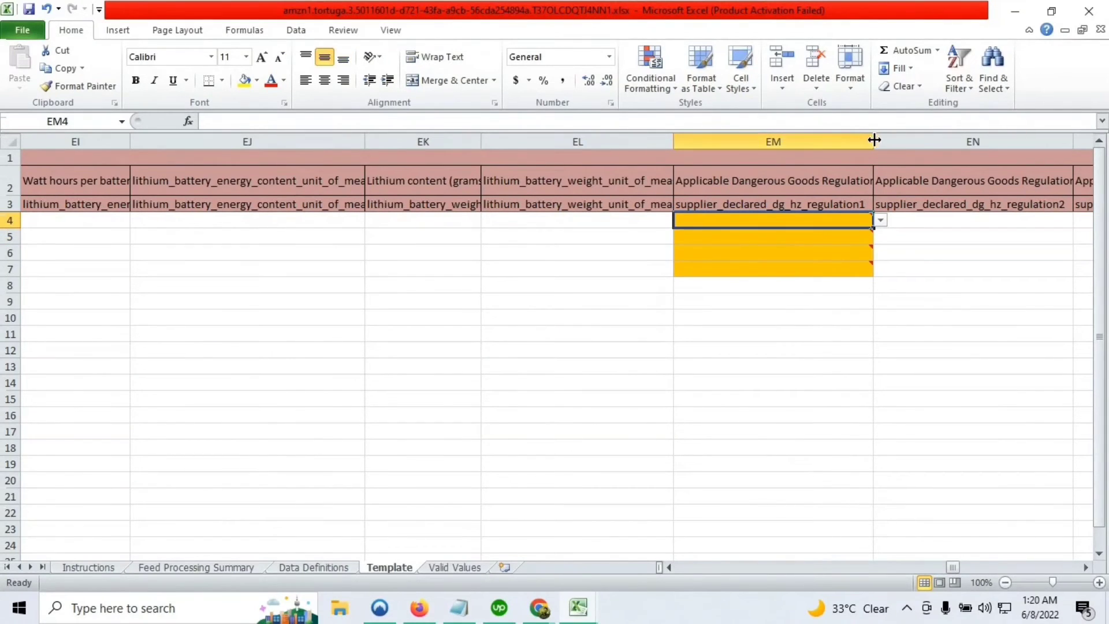
drag(875, 142, 900, 141)
drag(953, 567, 232, 381)
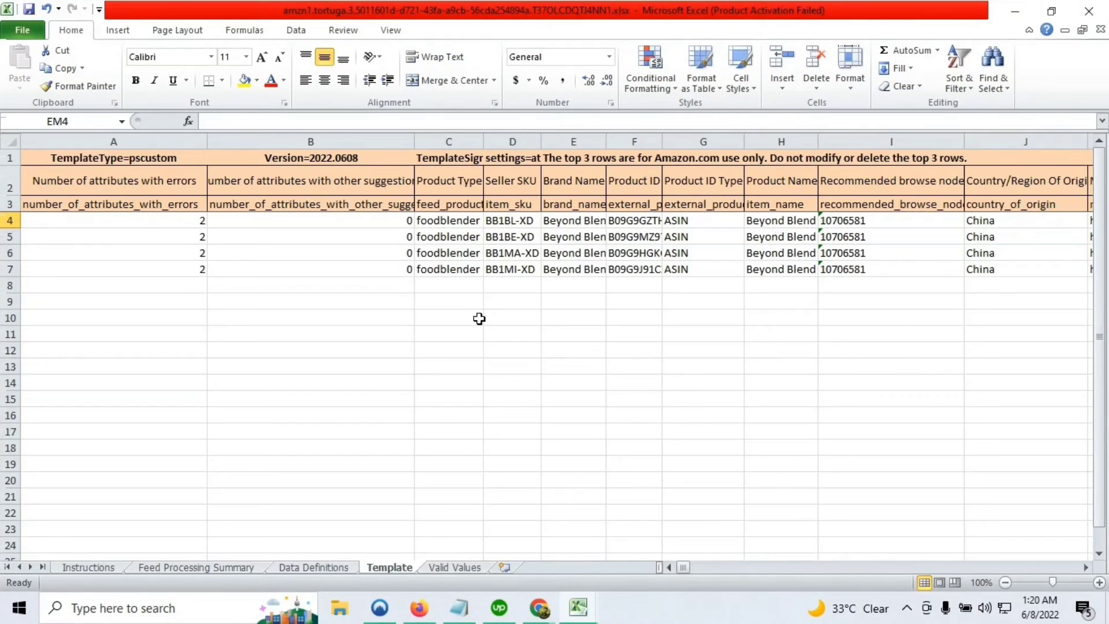
Step: Switch to the JugBlenders(3).xlsm workbook and select cell DS4 in the batteries_required column
mouse_move(578, 608)
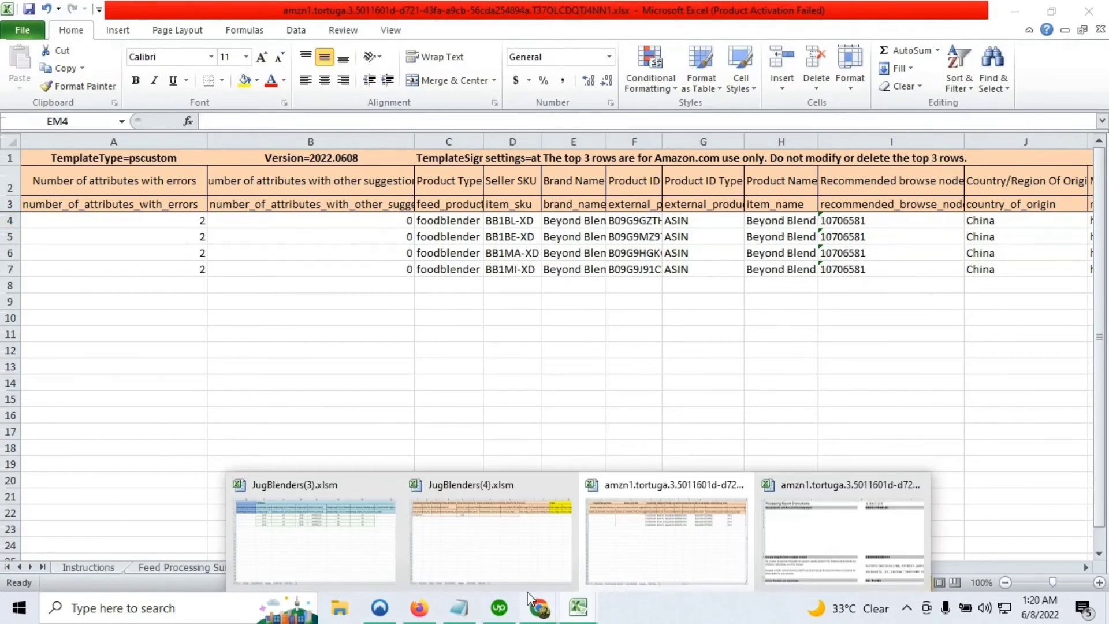
click(358, 540)
click(641, 462)
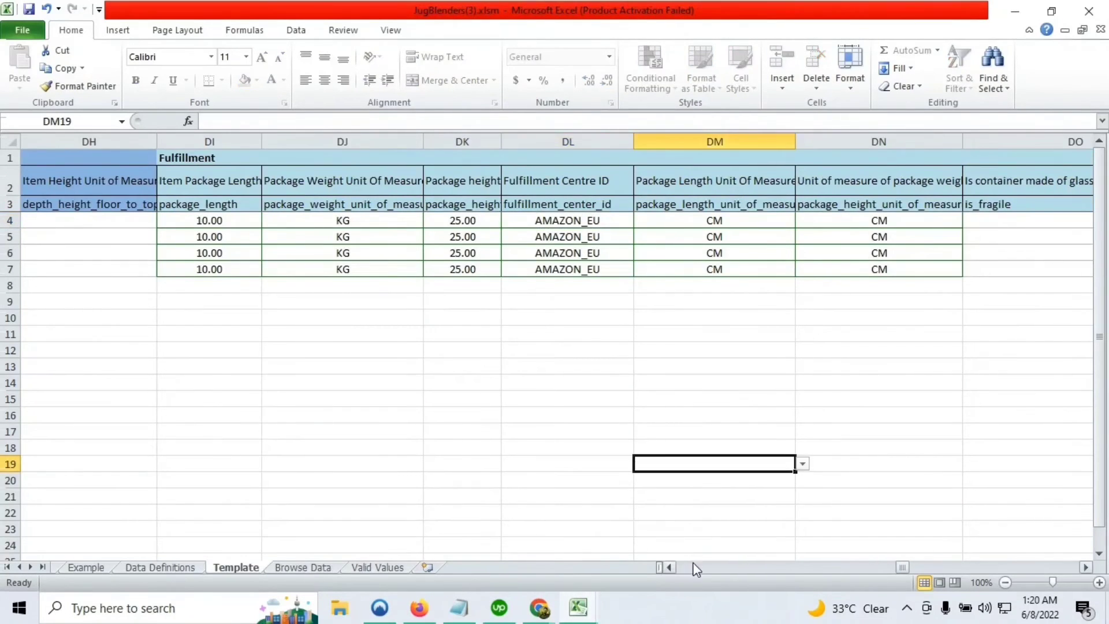
click(895, 558)
drag(902, 569, 917, 568)
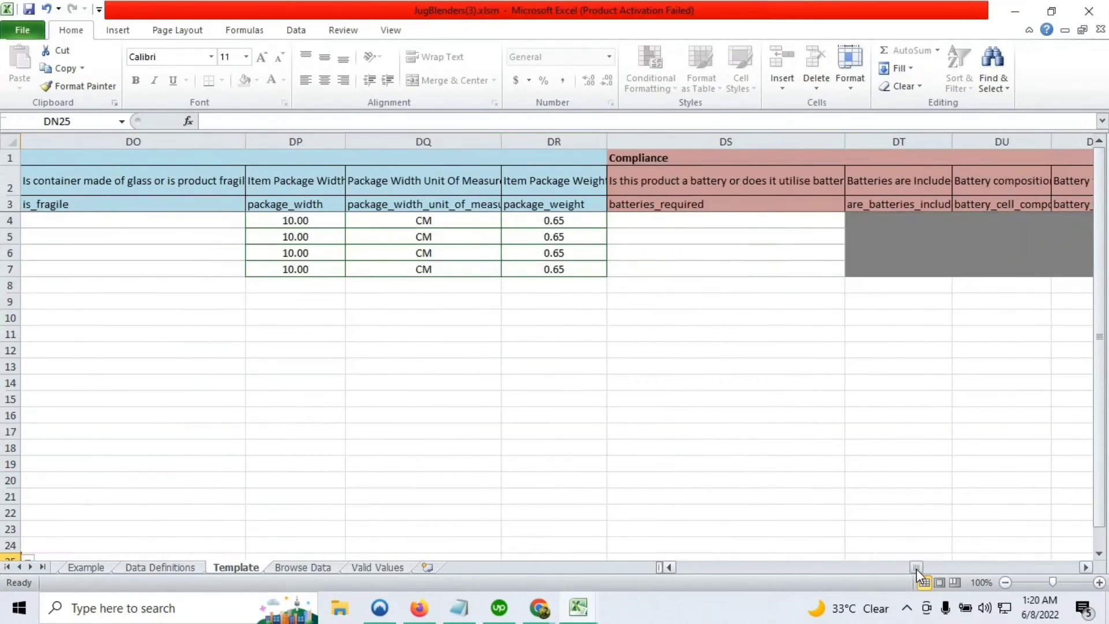
double_click(1087, 568)
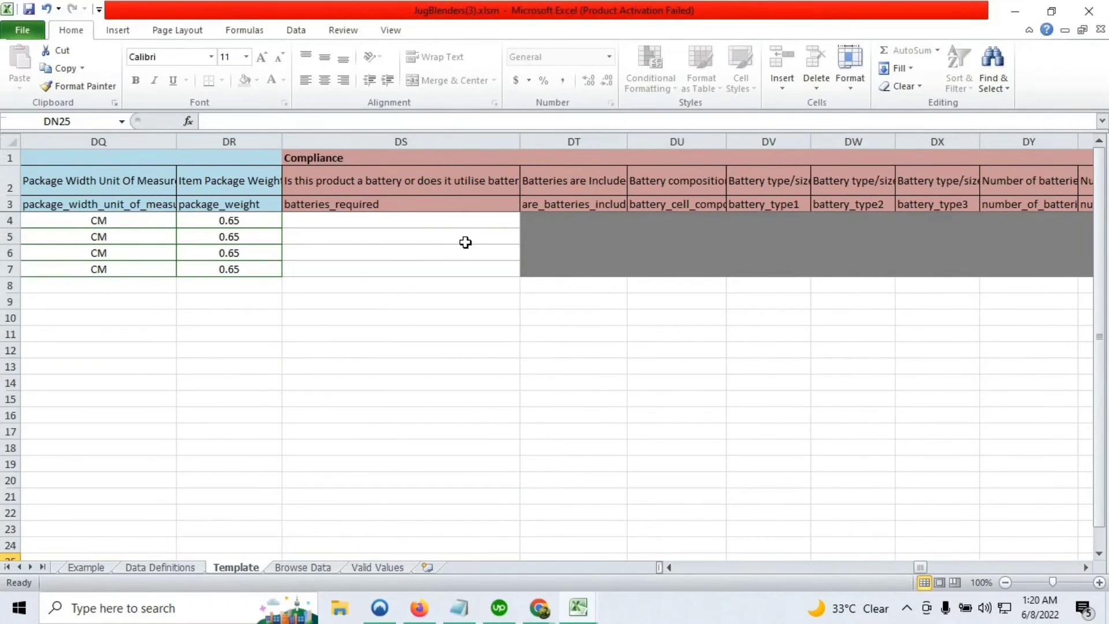
click(407, 224)
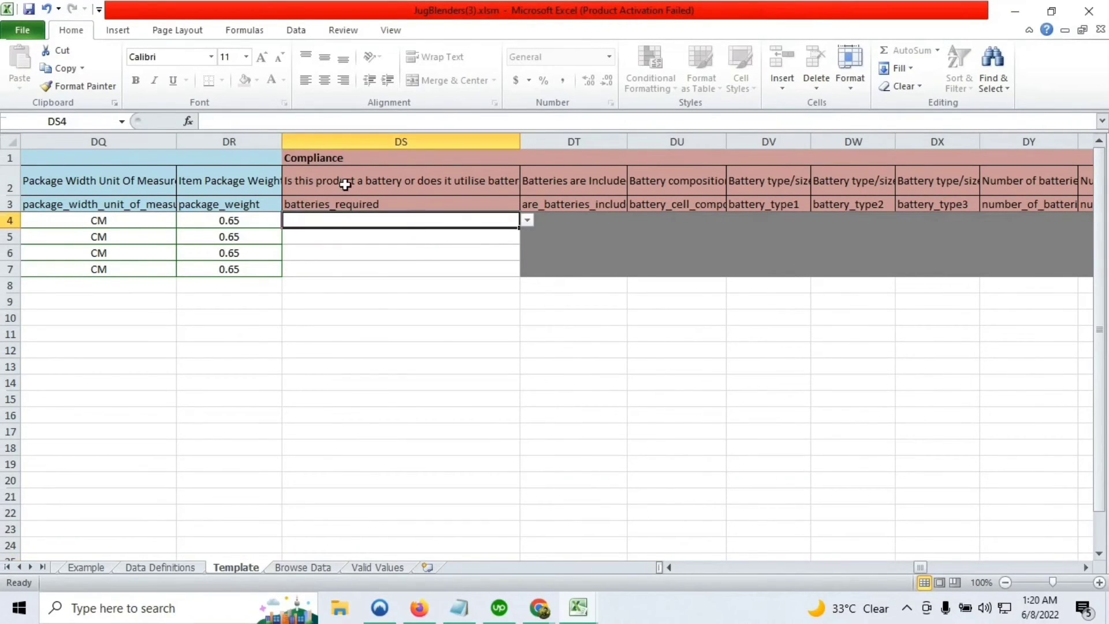
Step: Choose Yes in the batteries_required column for all four blenders, cells DS4 to DS7
click(528, 220)
click(451, 235)
click(476, 237)
click(490, 221)
click(517, 236)
click(526, 239)
click(458, 250)
click(459, 253)
click(533, 259)
click(516, 255)
click(527, 252)
click(452, 260)
click(463, 268)
click(487, 251)
click(528, 252)
click(448, 266)
click(479, 273)
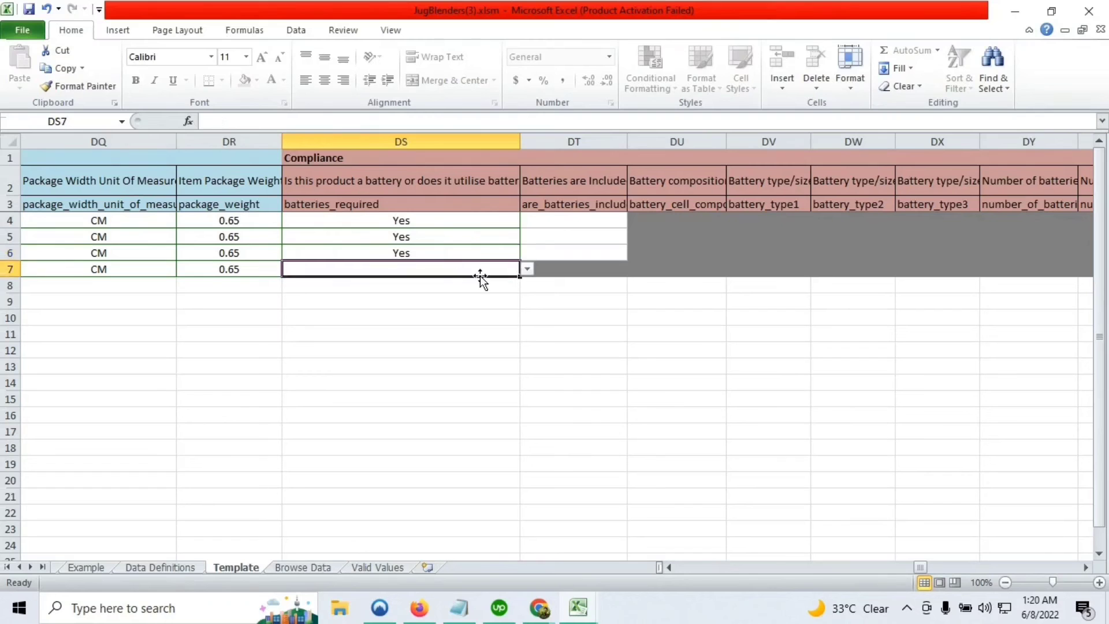
click(528, 269)
click(442, 283)
click(553, 381)
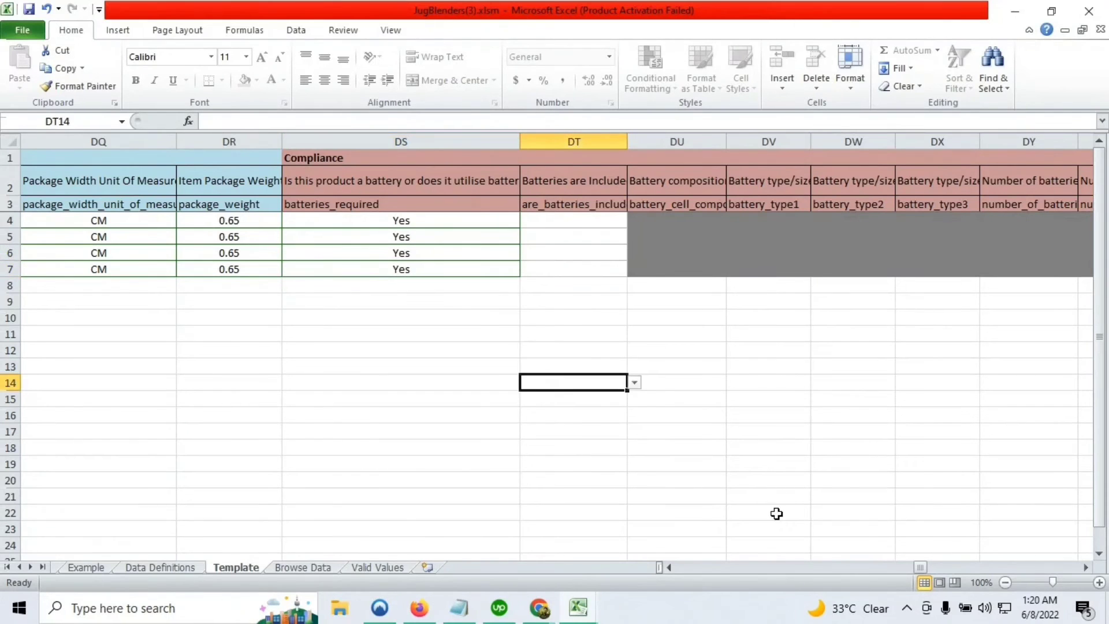
Step: Choose Not Applicable for supplier_declared_dg_hz_regulation1 in EK4 and fill it down to EK7
drag(925, 567, 965, 572)
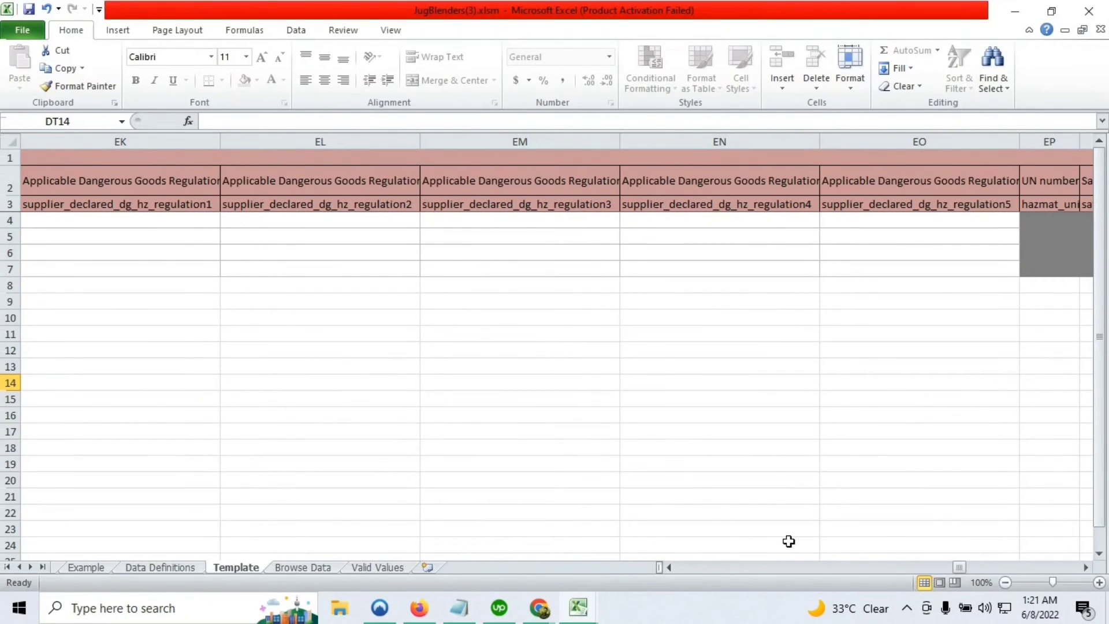
click(670, 568)
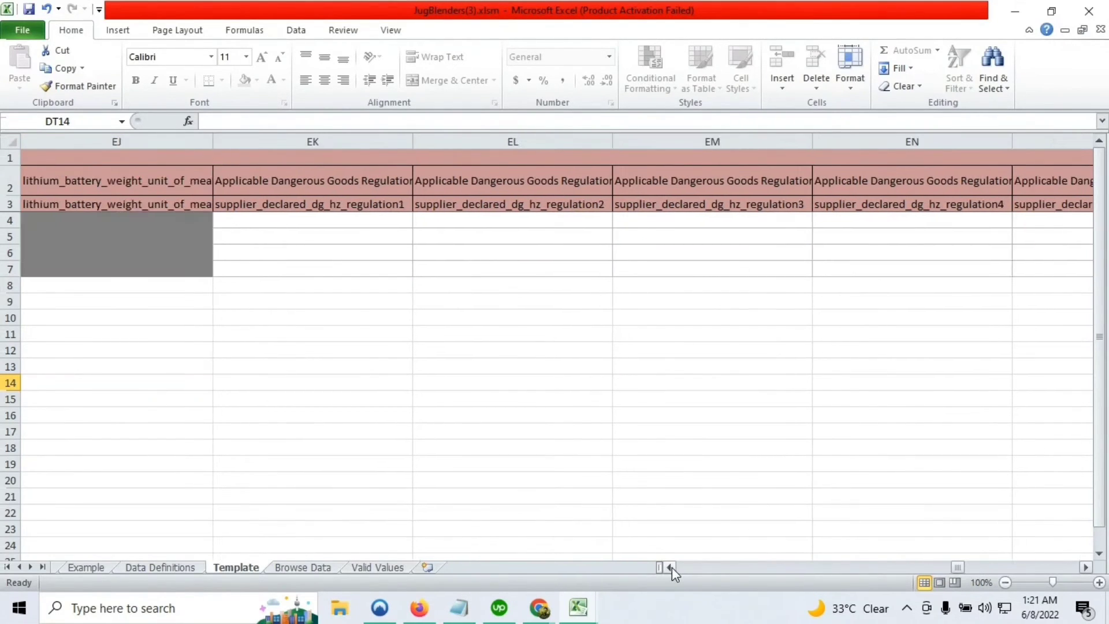
click(670, 567)
click(491, 219)
click(536, 221)
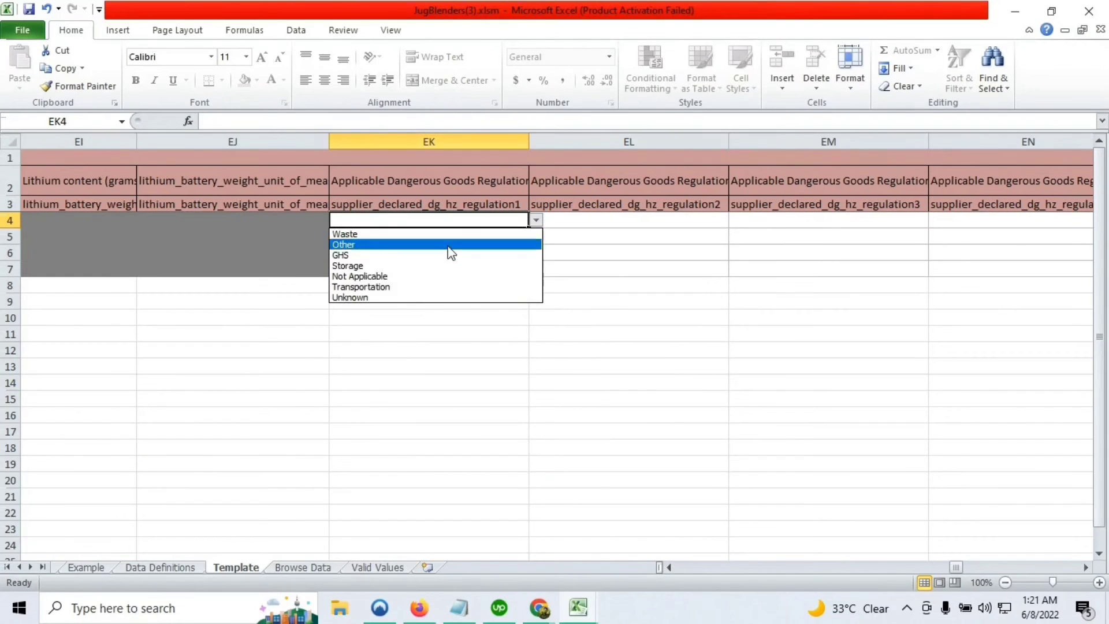
click(384, 276)
click(487, 236)
click(517, 221)
drag(529, 230, 524, 272)
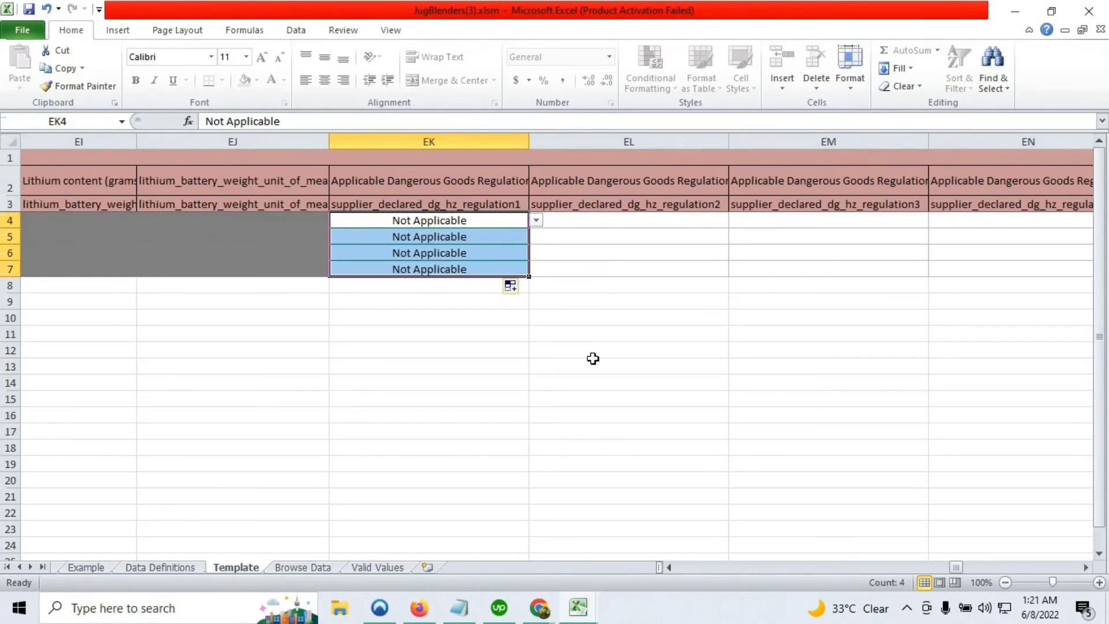
click(578, 367)
Step: Widen the batteries_required column to show its full heading and save the workbook
drag(958, 566, 923, 566)
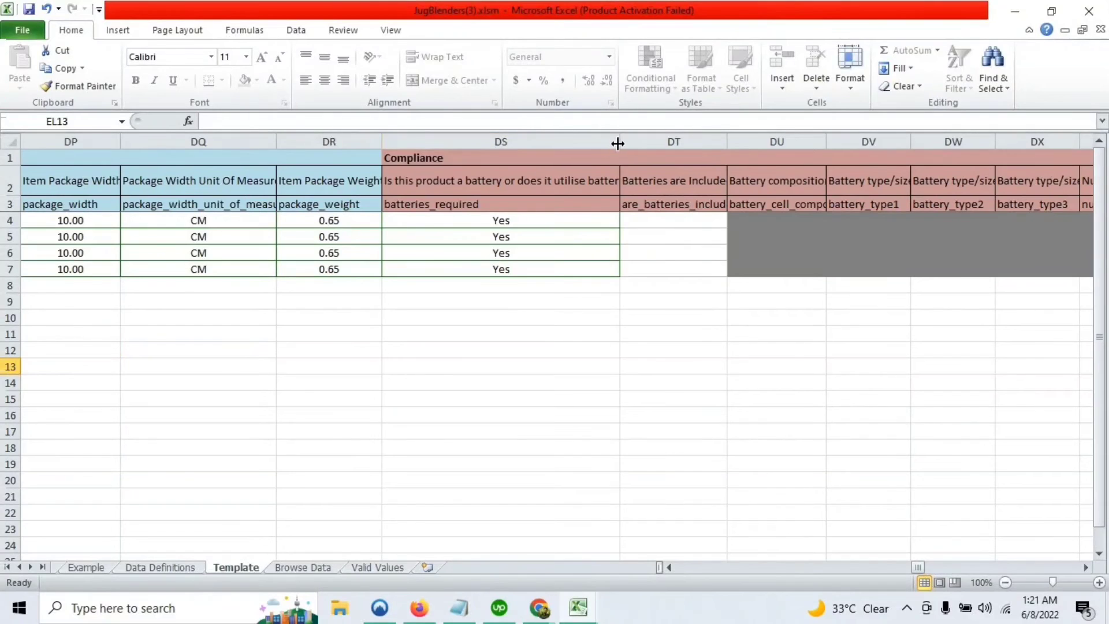
drag(620, 142, 640, 142)
click(797, 399)
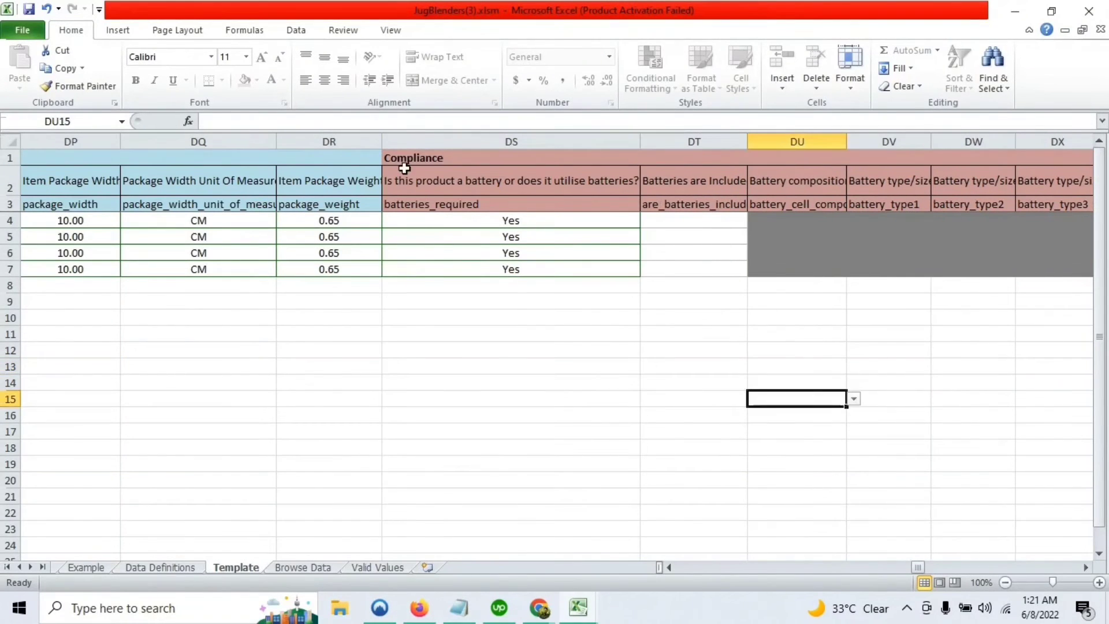
click(25, 10)
Step: Switch to Seller Central in Firefox and choose JugBlenders(3).xlsm from the Desktop as the inventory file for validation
click(431, 608)
click(229, 206)
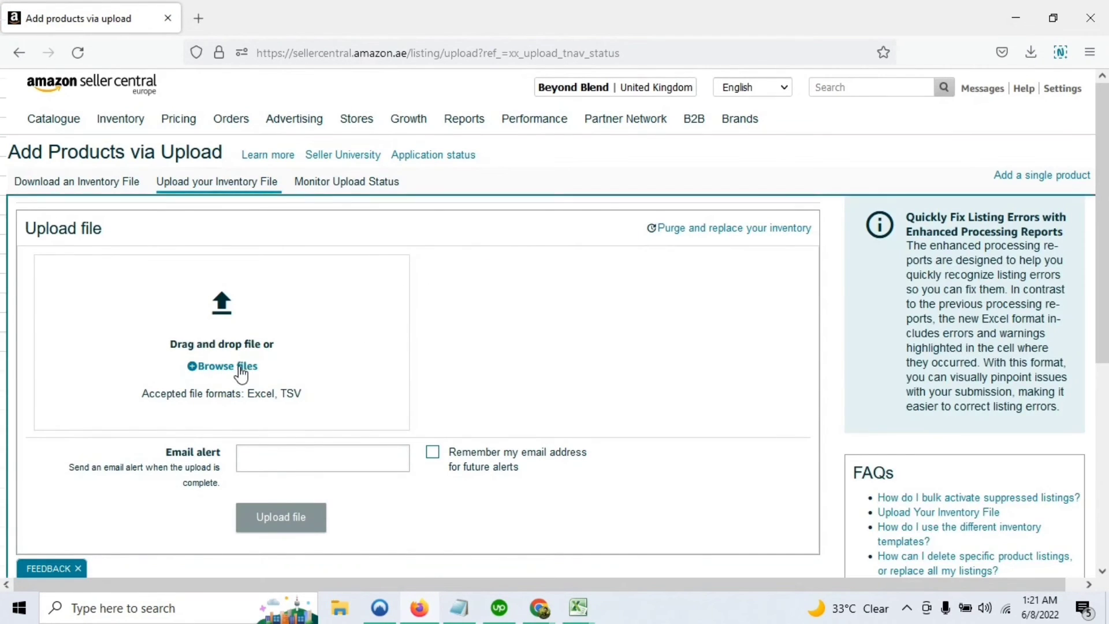
click(241, 368)
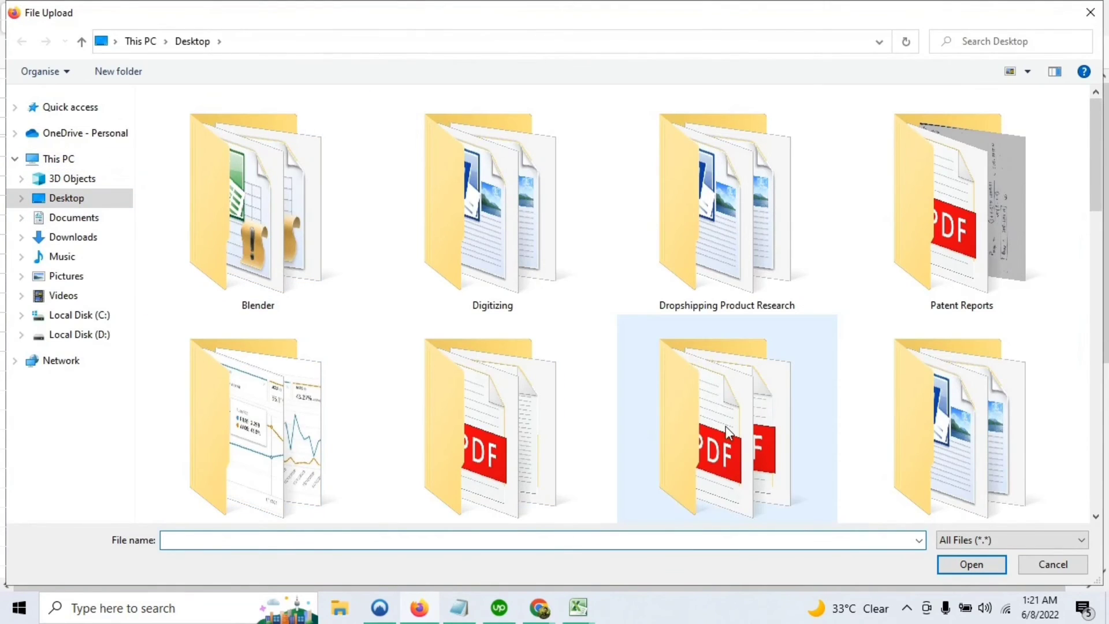
click(727, 431)
scroll(726, 433, down, 5)
key(j)
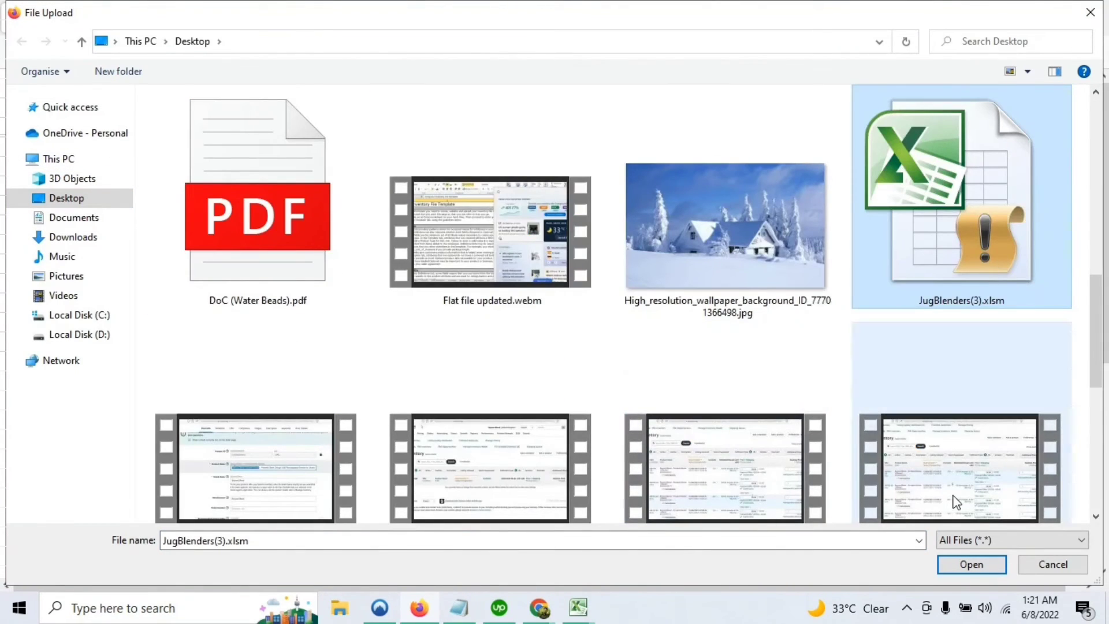
click(969, 566)
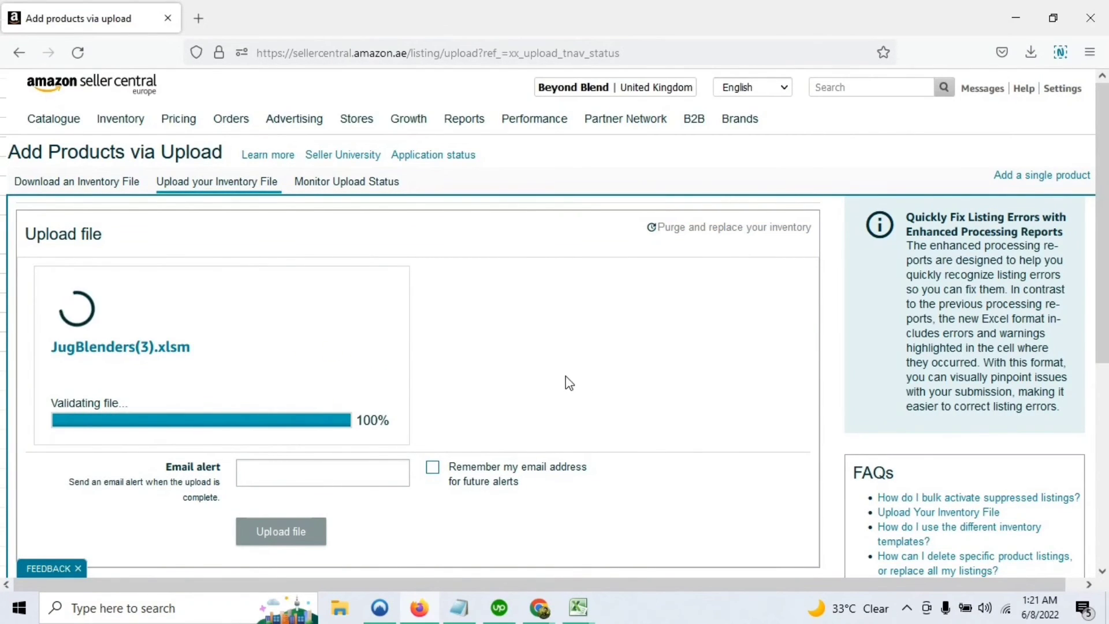
scroll(495, 323, down, 3)
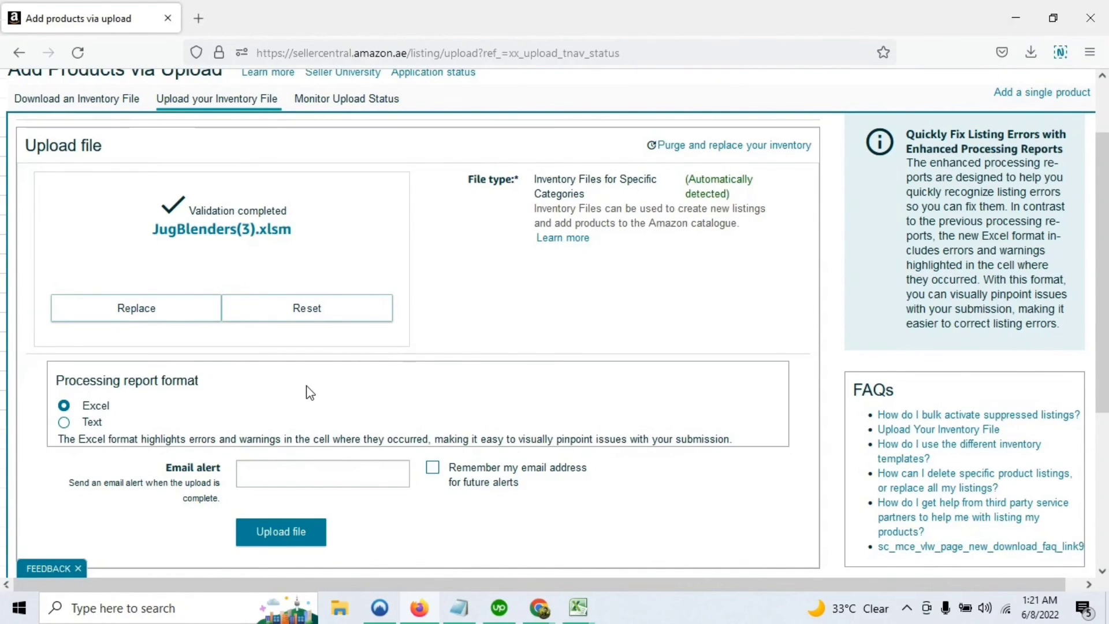
Step: Review the error counts on the processing report's Template sheet in Excel, and return to the Seller Central upload page in Firefox
mouse_move(578, 608)
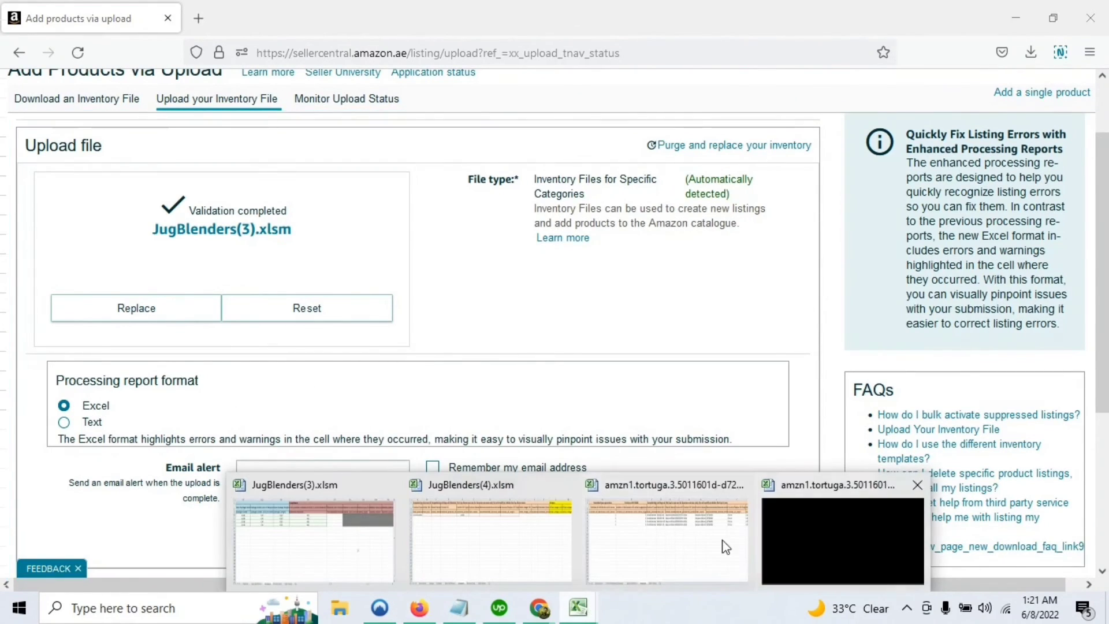
click(776, 546)
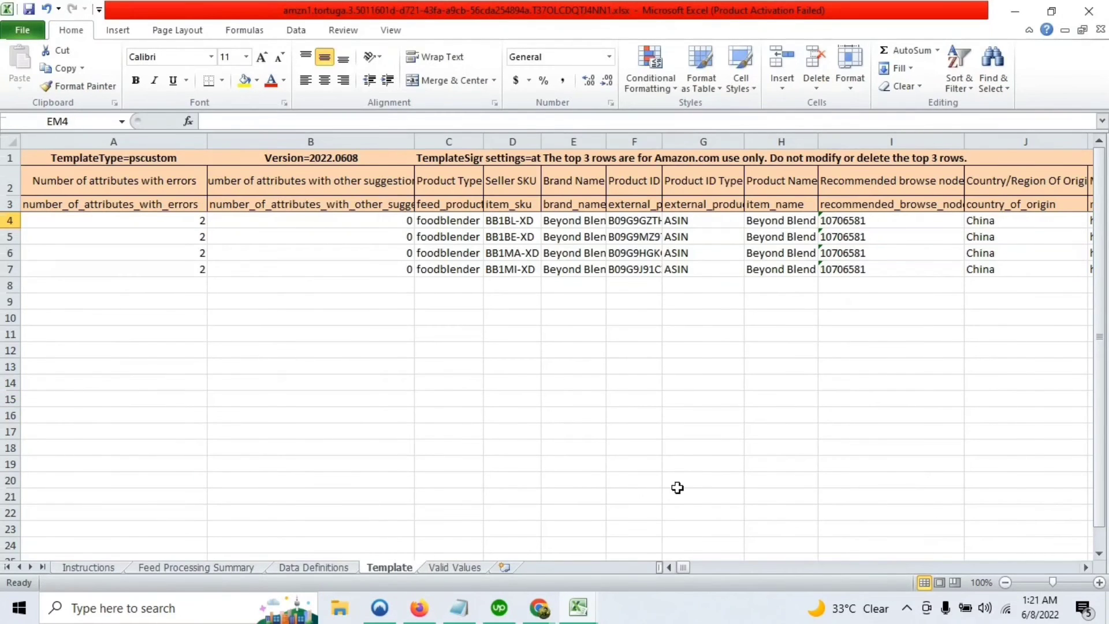
drag(687, 569, 675, 569)
click(419, 607)
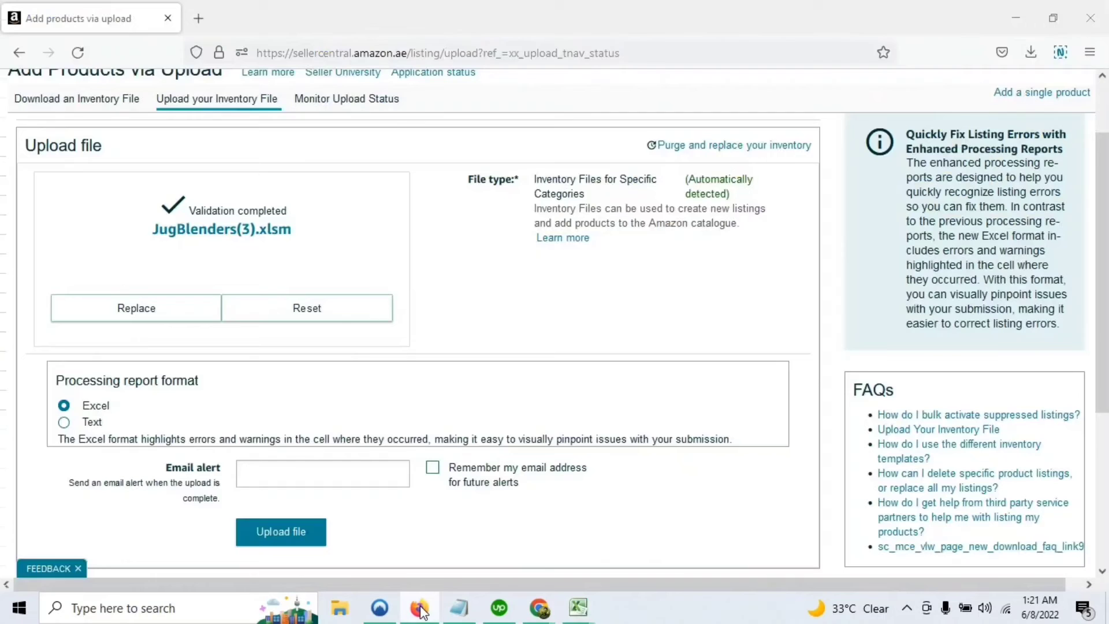
Step: Choose Excel as the processing report format and submit JugBlenders(3).xlsm for upload
click(64, 422)
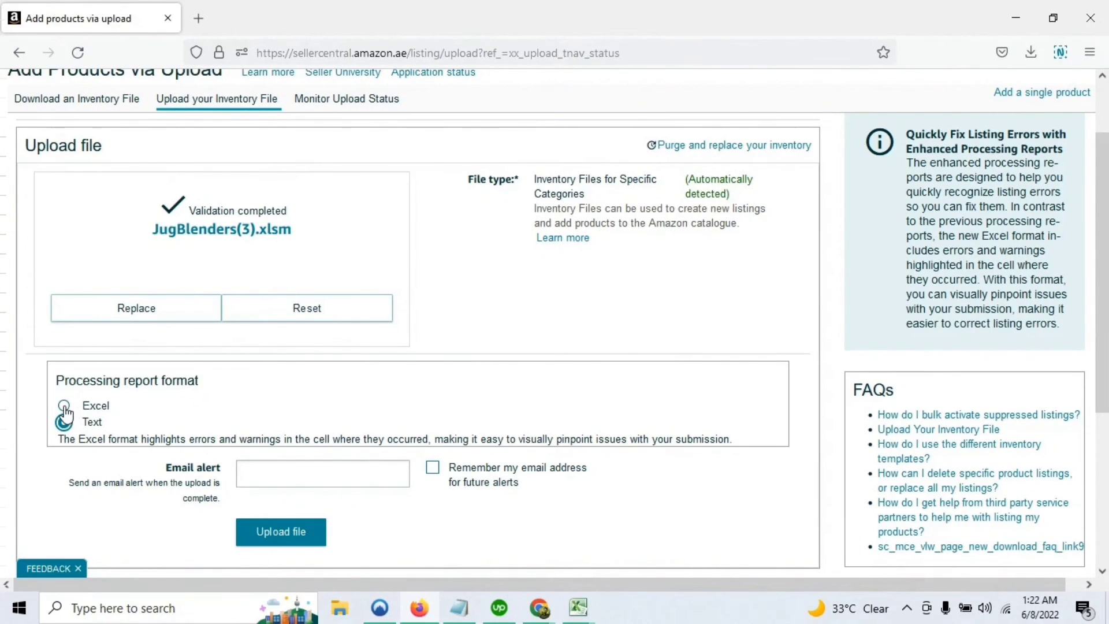
click(65, 406)
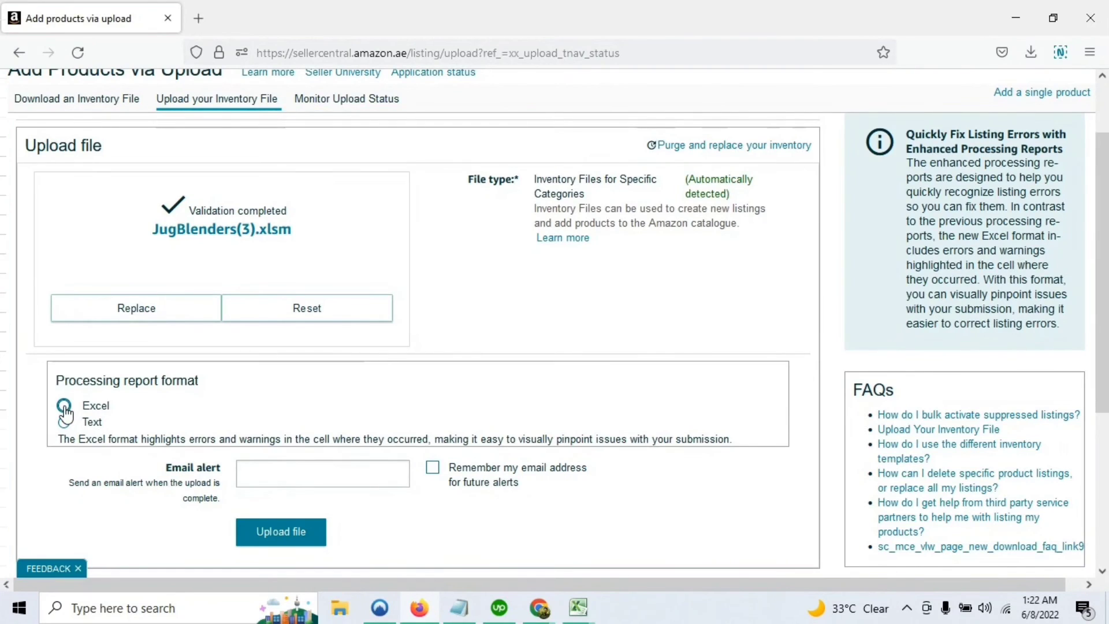
click(66, 412)
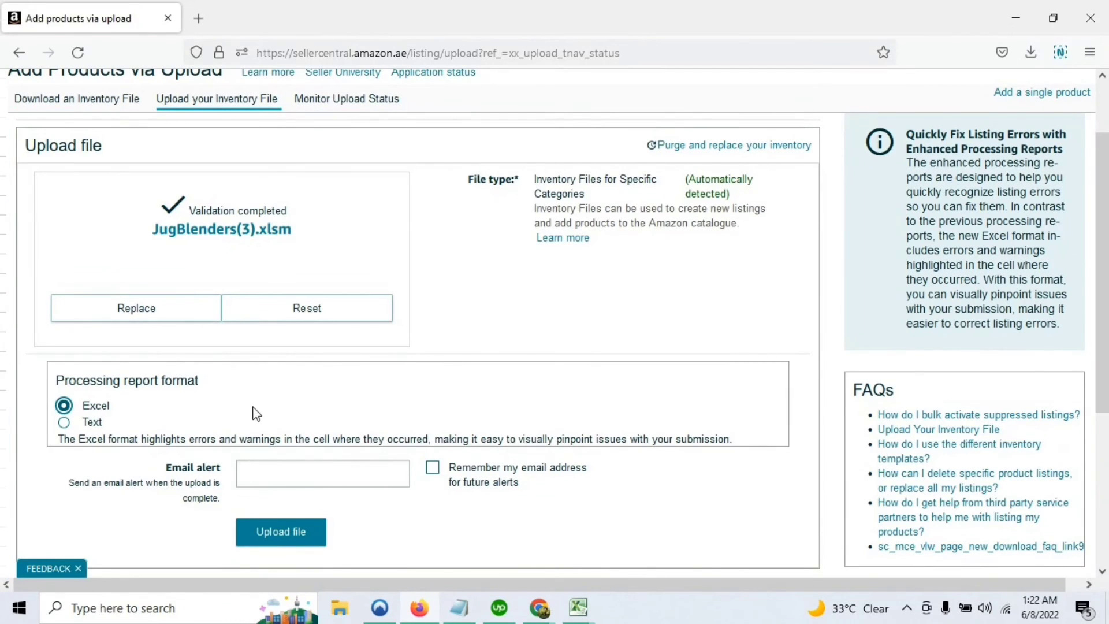
scroll(263, 414, down, 3)
click(270, 454)
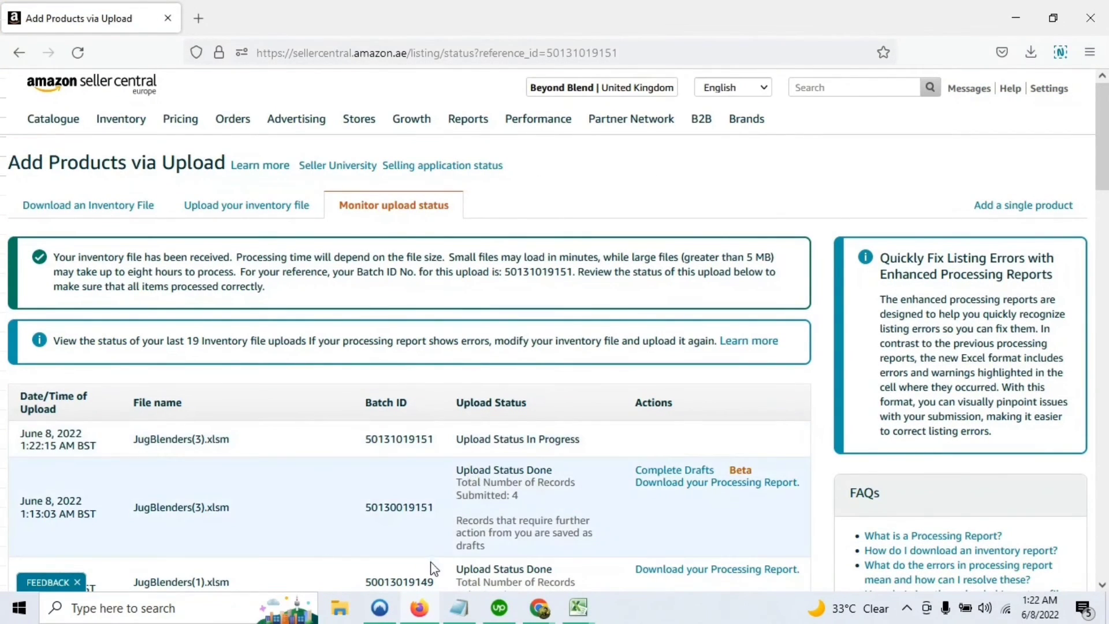
Step: Download the processing report for the June 8, 1:22:15 AM upload and check the row statuses on its Template sheet in Excel
mouse_move(422, 616)
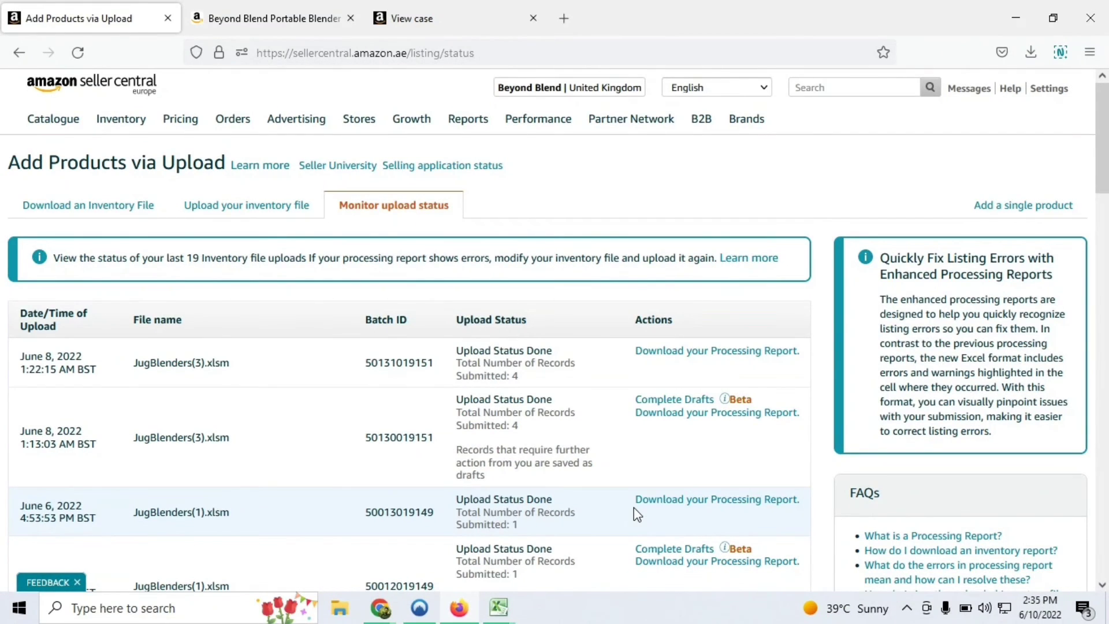
click(694, 354)
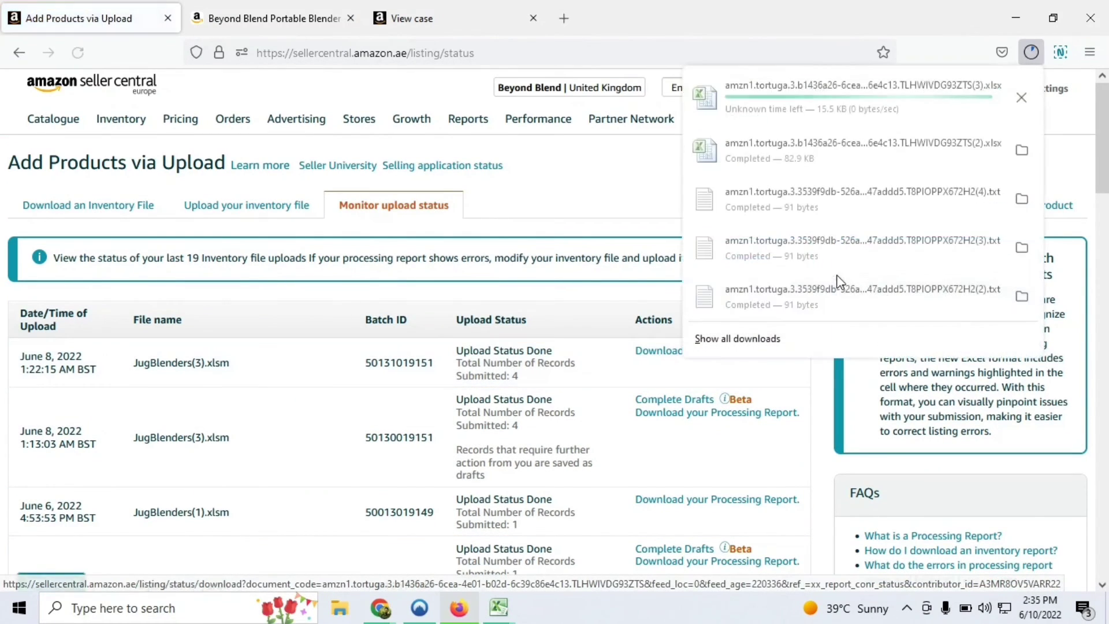
click(632, 232)
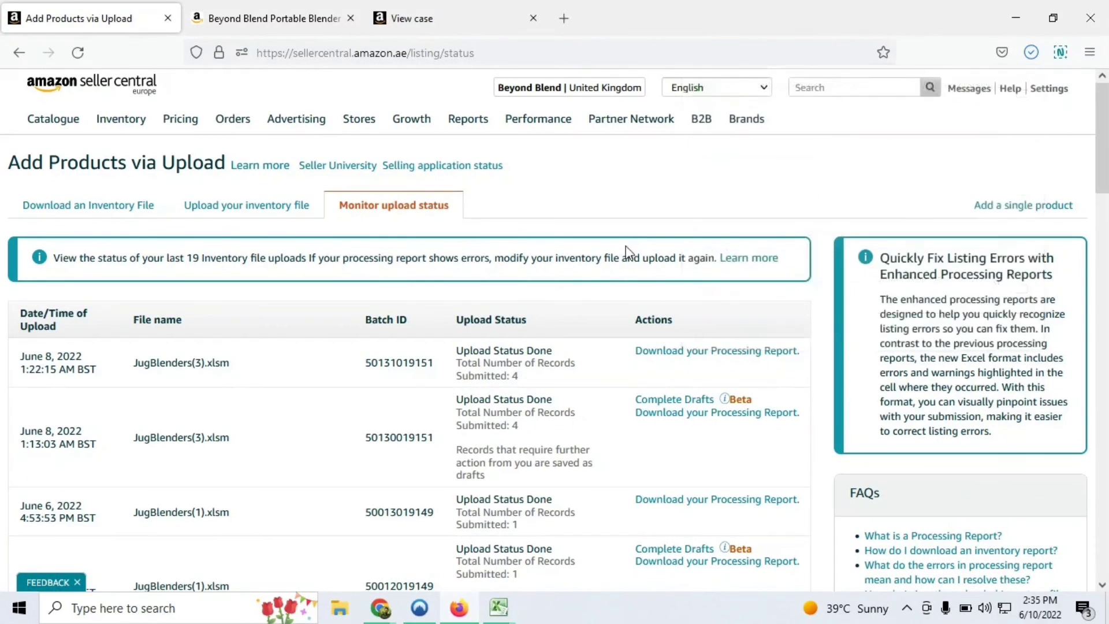
mouse_move(499, 607)
click(557, 540)
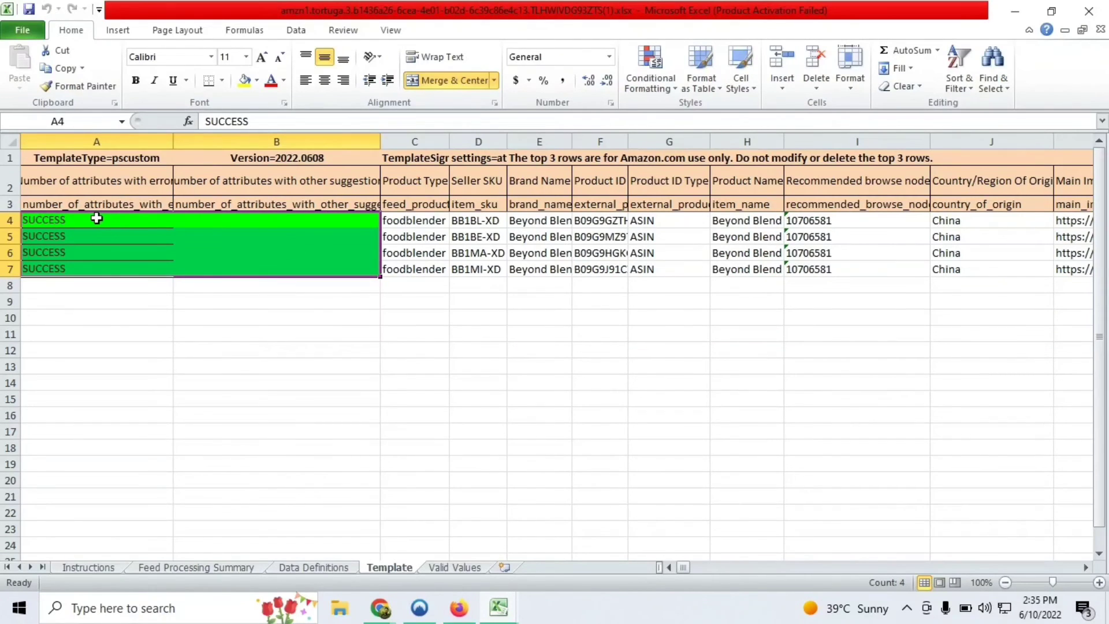
drag(95, 220, 100, 265)
Step: Return to Seller Central in Firefox, review the blender listings in Manage Inventory, and open the BB1MA-XD product page in a new tab
click(459, 606)
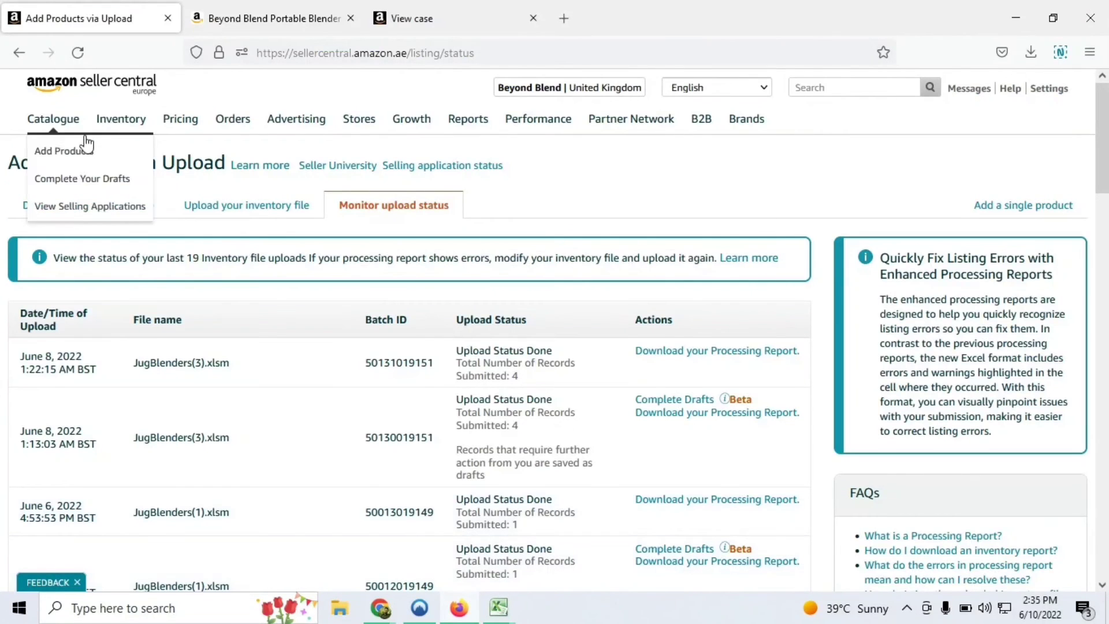
mouse_move(113, 137)
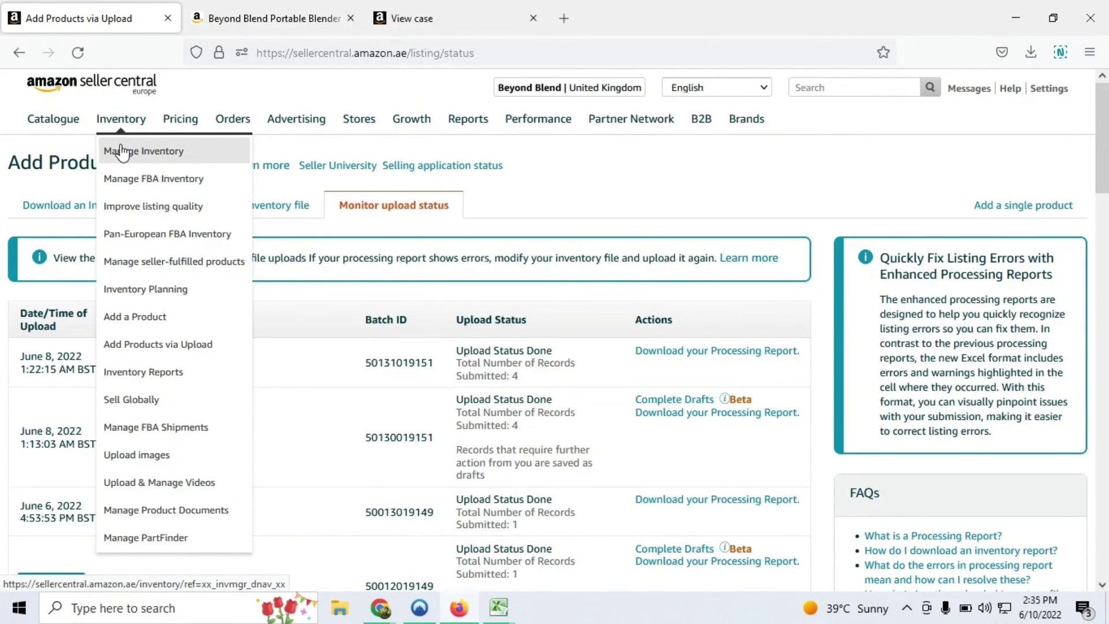
click(122, 152)
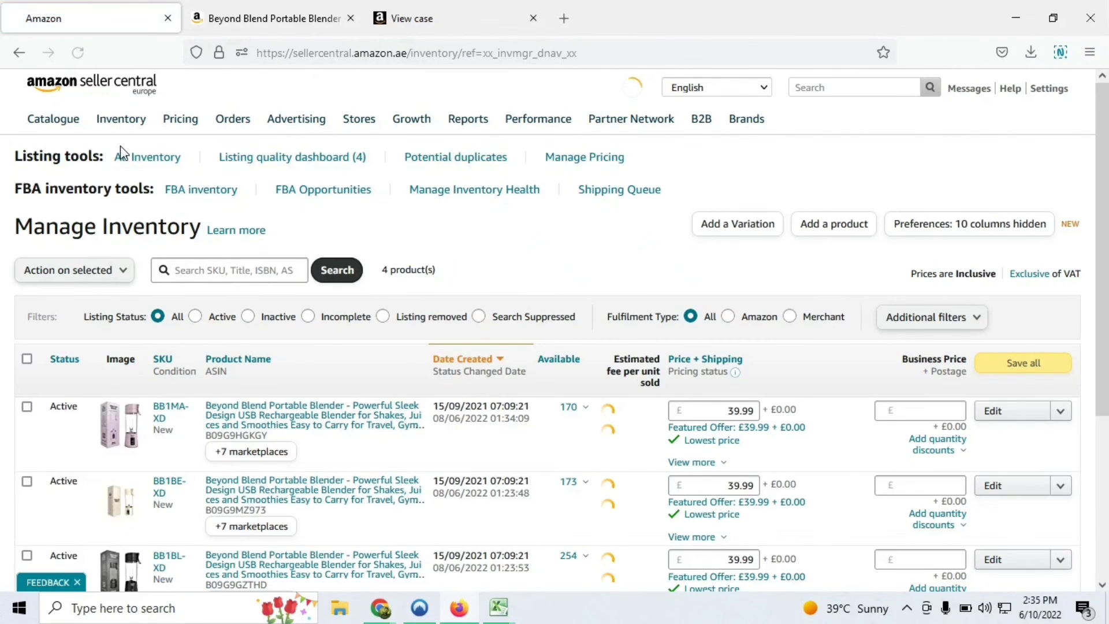
scroll(185, 377, down, 2)
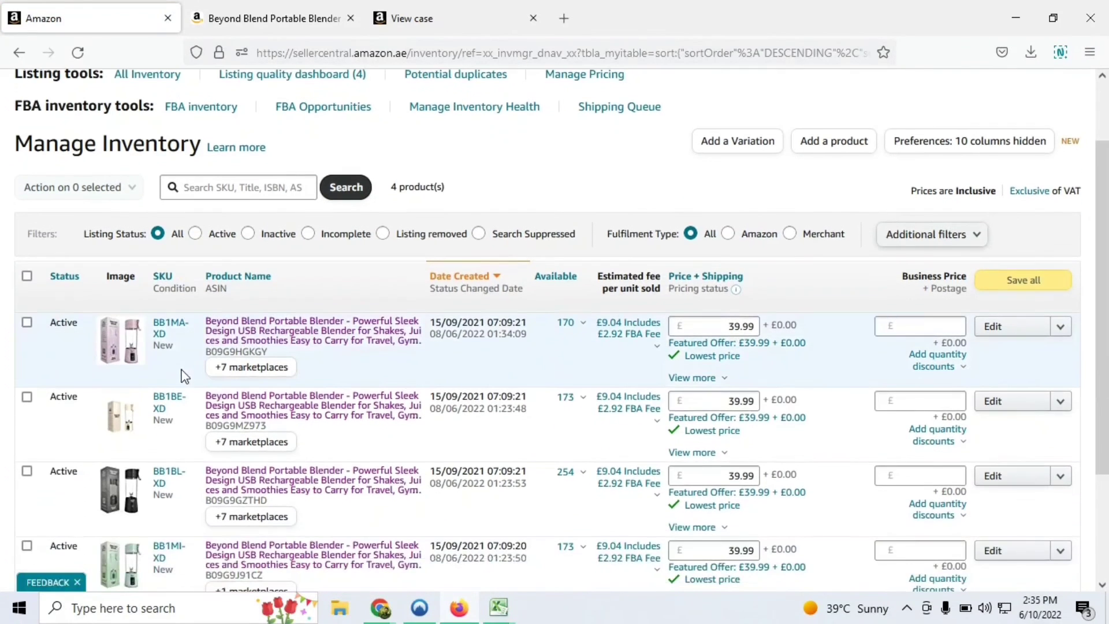
scroll(321, 272, down, 2)
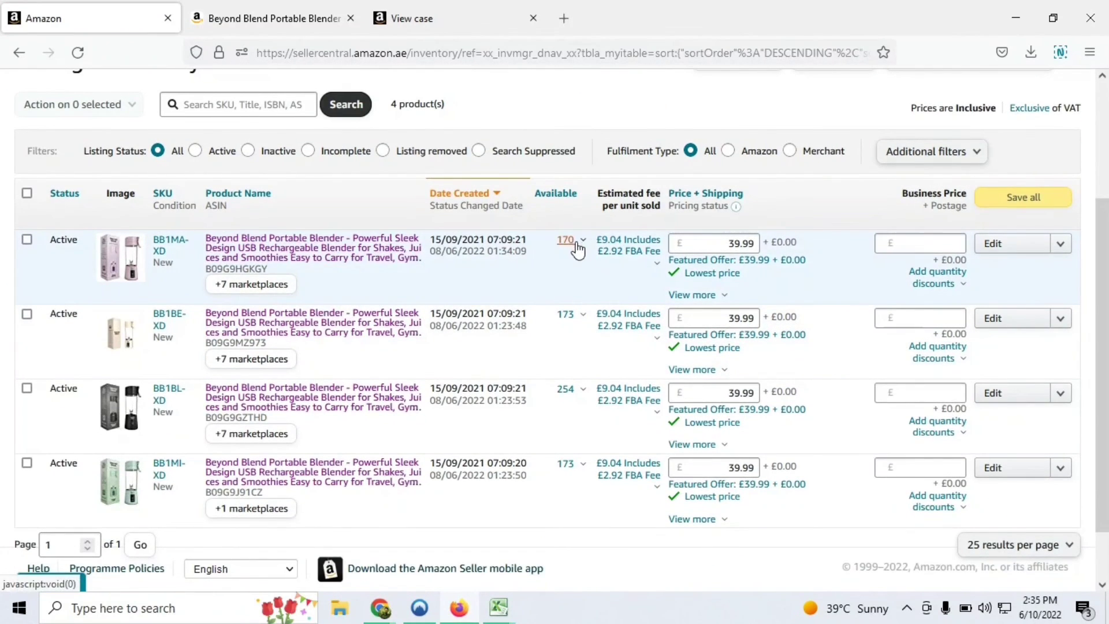
scroll(577, 282, up, 2)
scroll(562, 398, down, 2)
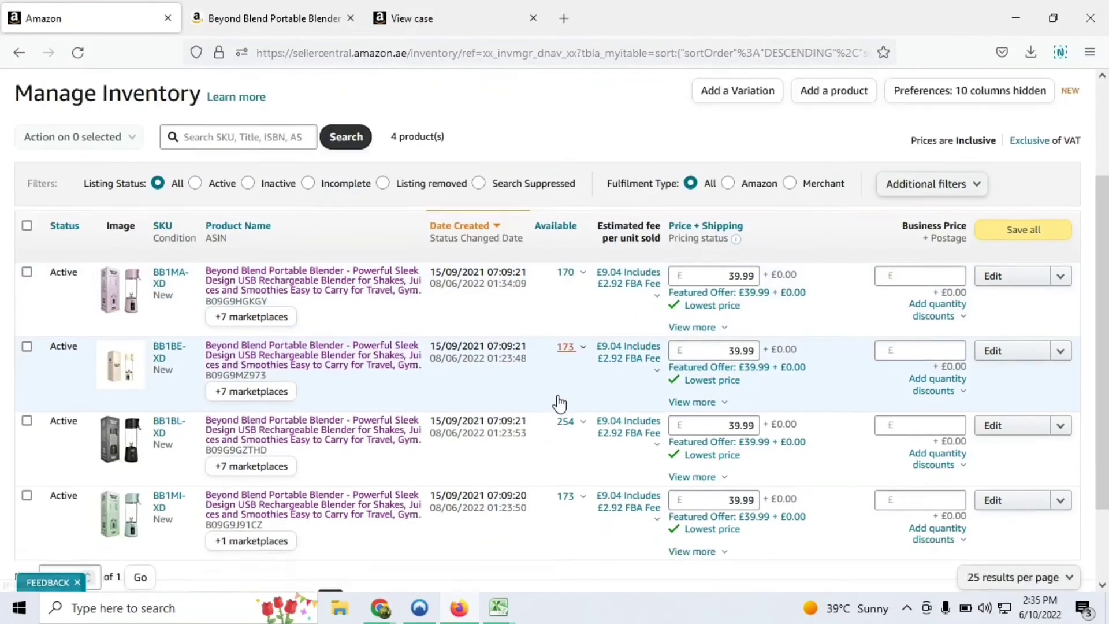
scroll(553, 448, up, 1)
right_click(334, 281)
click(335, 283)
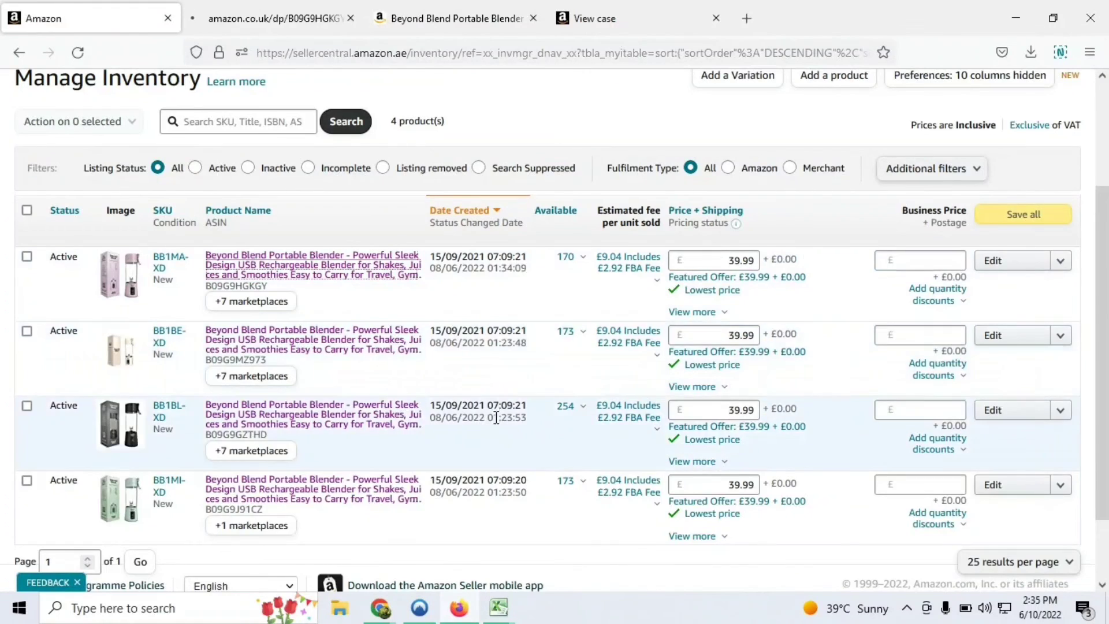
Step: Examine the title, images, bullet points and promotions on the mauve blender's amazon.ae product page
scroll(496, 421, up, 3)
click(433, 18)
scroll(754, 375, down, 3)
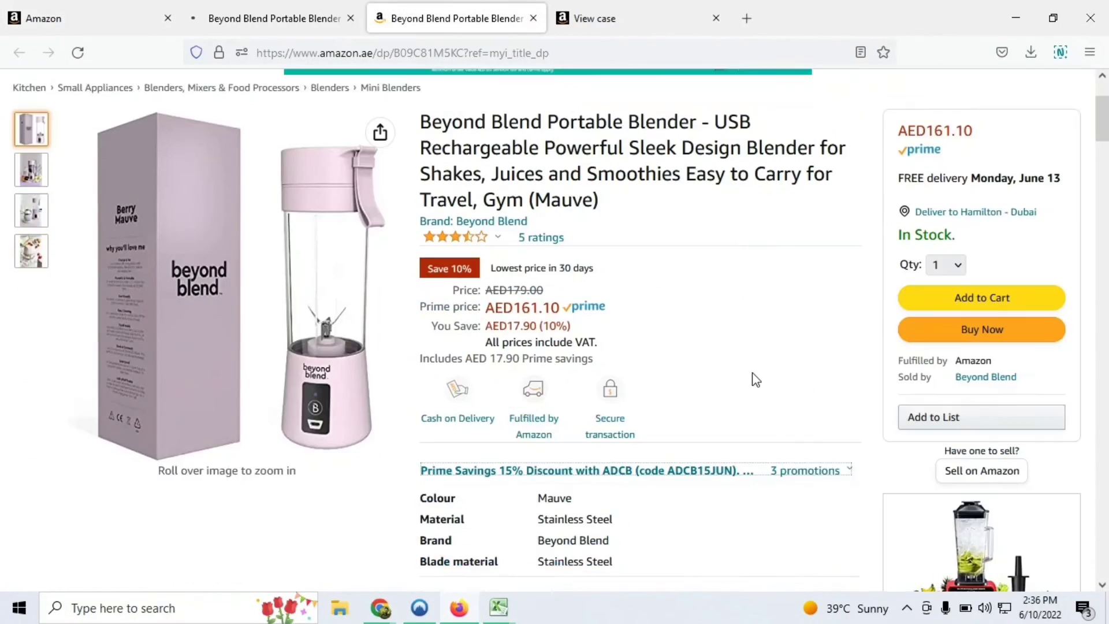
scroll(675, 345, up, 5)
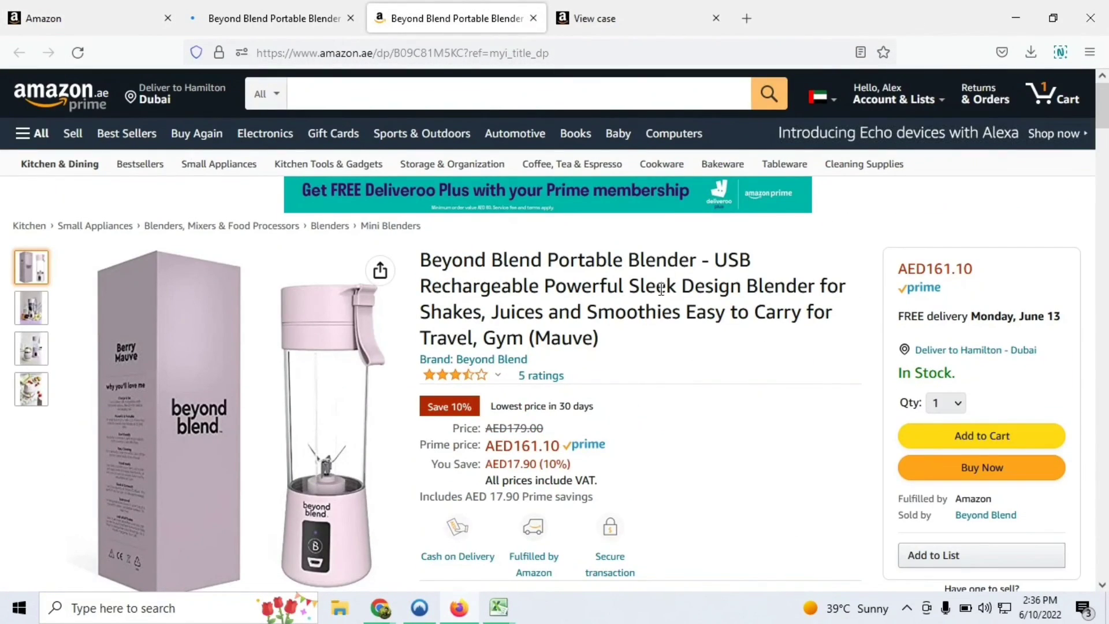
scroll(592, 361, down, 10)
scroll(640, 311, up, 2)
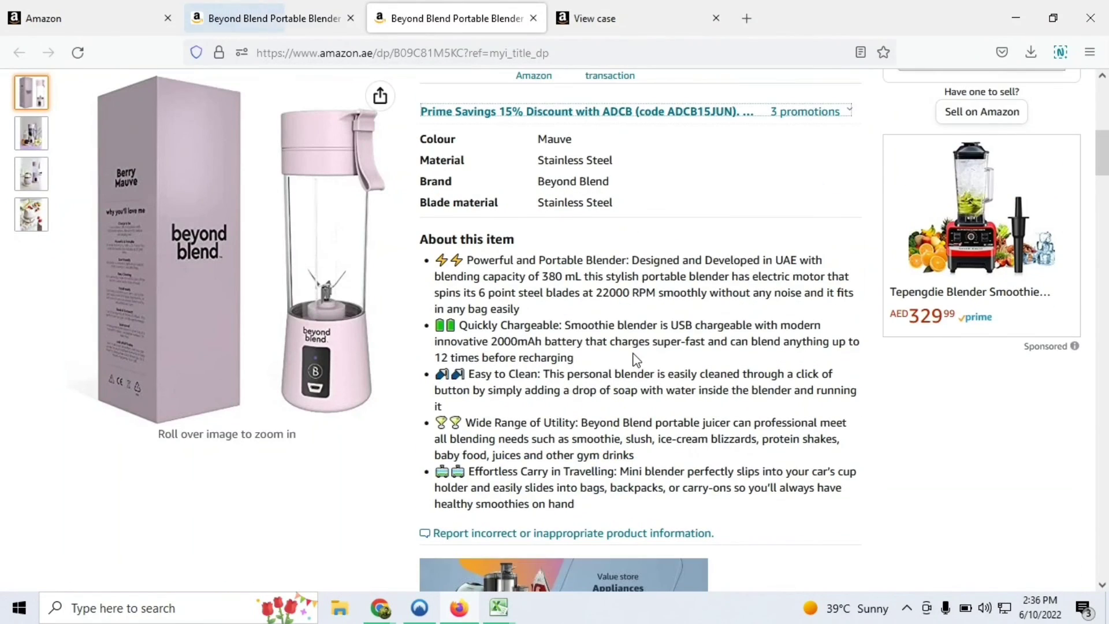
scroll(581, 327, down, 2)
scroll(564, 350, down, 5)
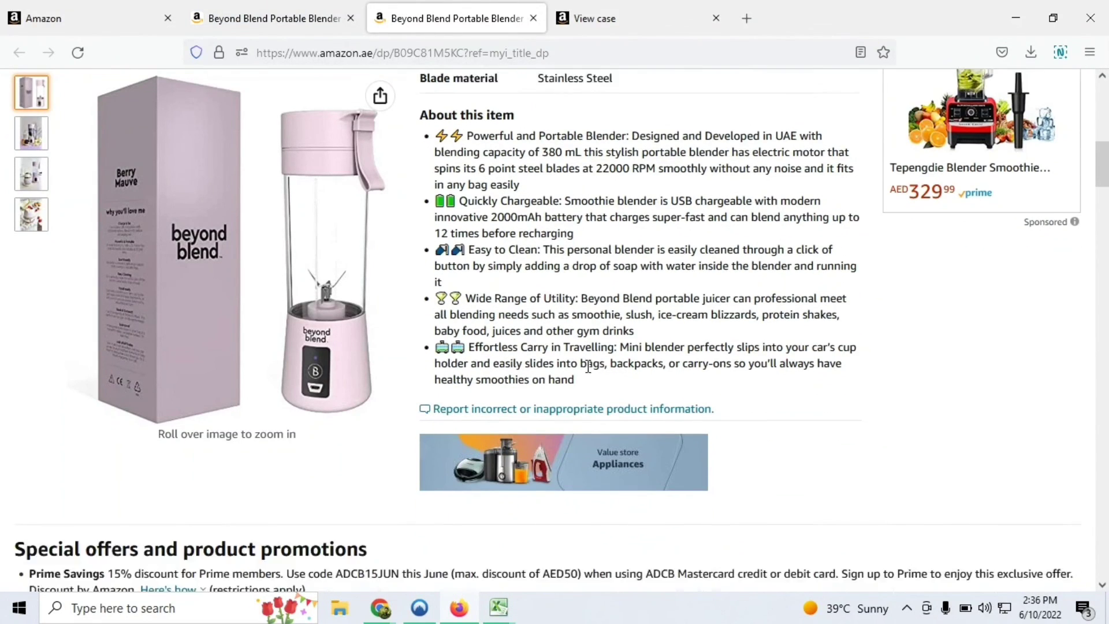
scroll(649, 330, up, 1)
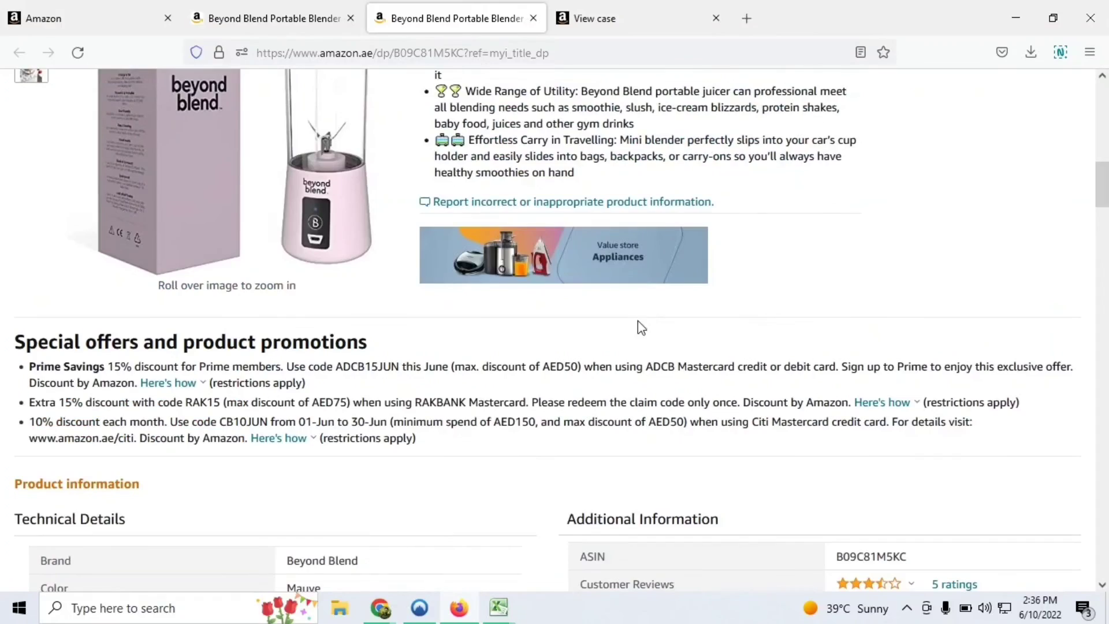
Step: Return to Seller Central's Add Products via Upload status page and locate the batch ID of the June 8, 1:22:15 AM upload
click(114, 27)
scroll(510, 433, down, 3)
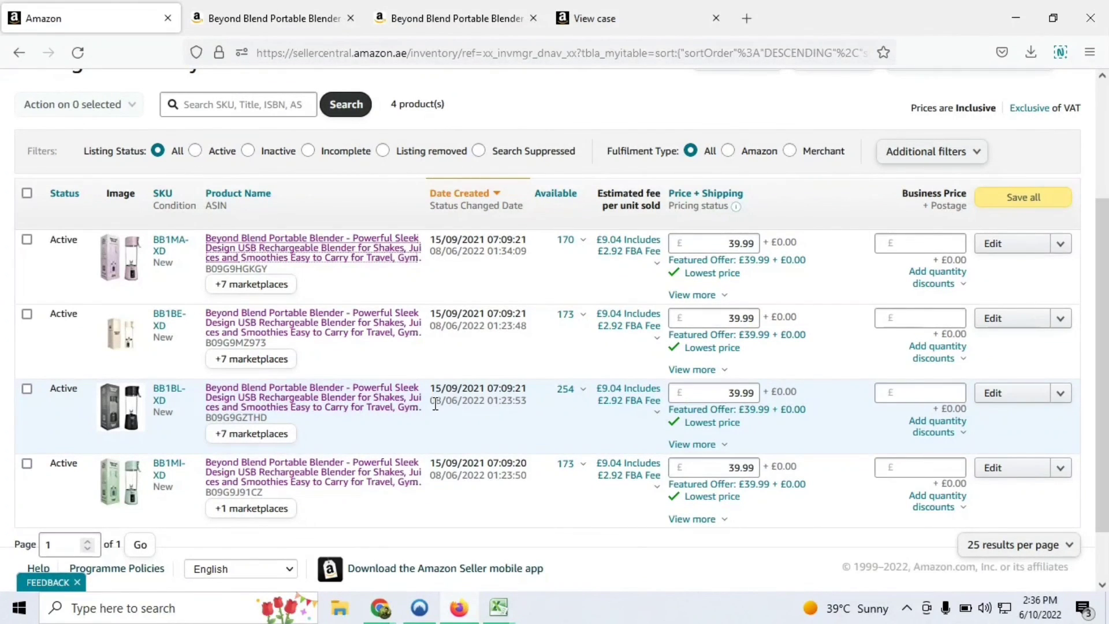
scroll(436, 404, up, 3)
mouse_move(137, 130)
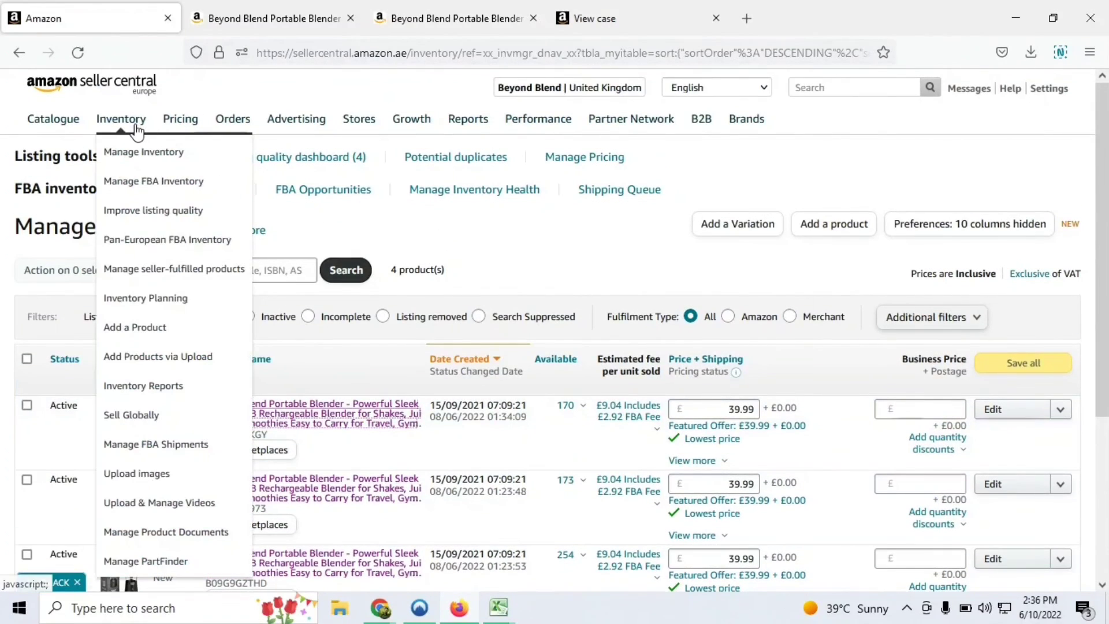
click(166, 363)
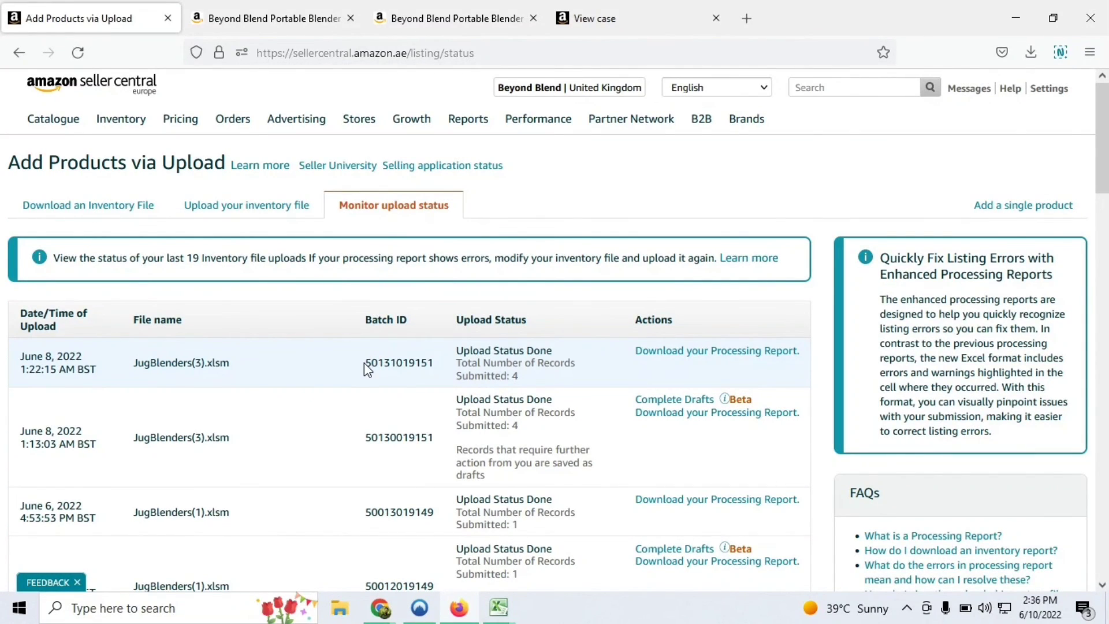
drag(367, 363, 433, 363)
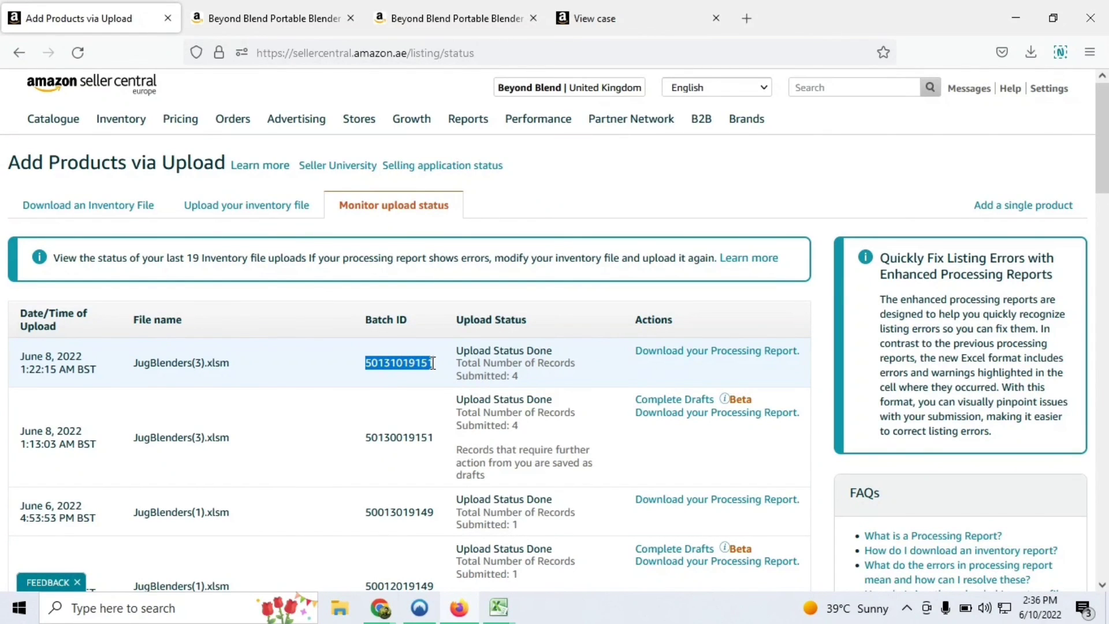
click(432, 362)
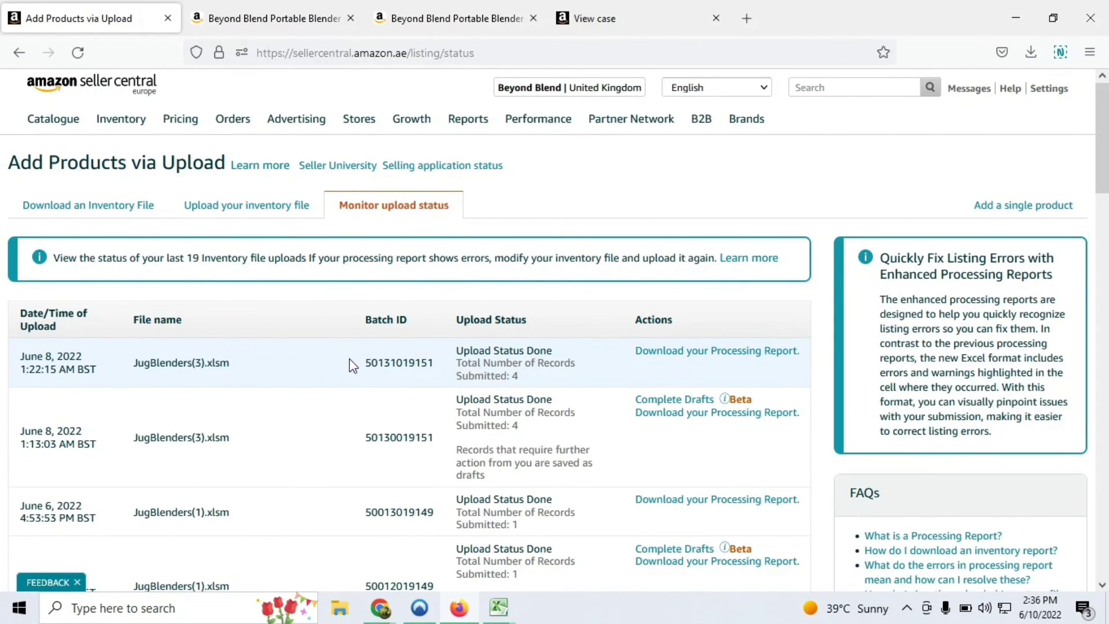